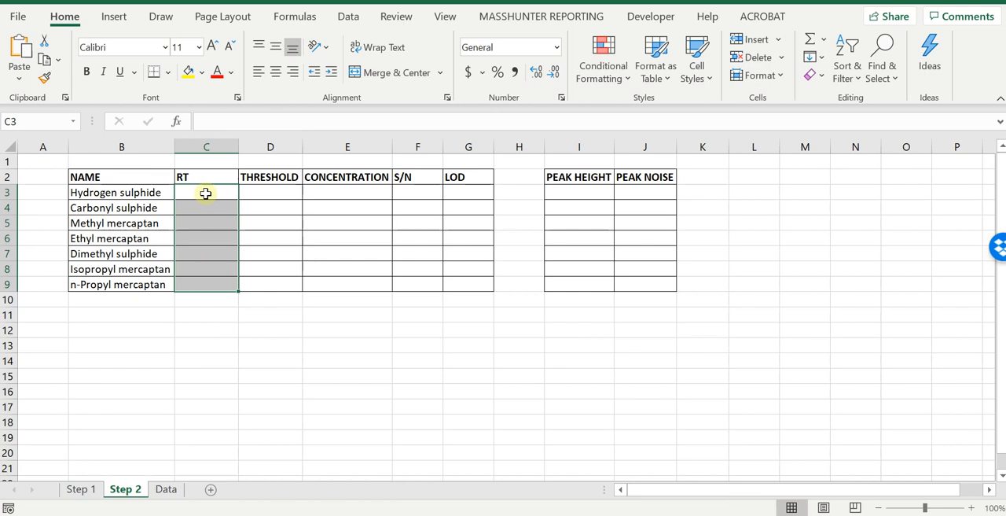
# Enter a threshold of 2 for all seven compounds, from Hydrogen sulphide to n-Propyl mercaptan, in D3:D9 of the Step 2 sheet
pyautogui.click(267, 191)
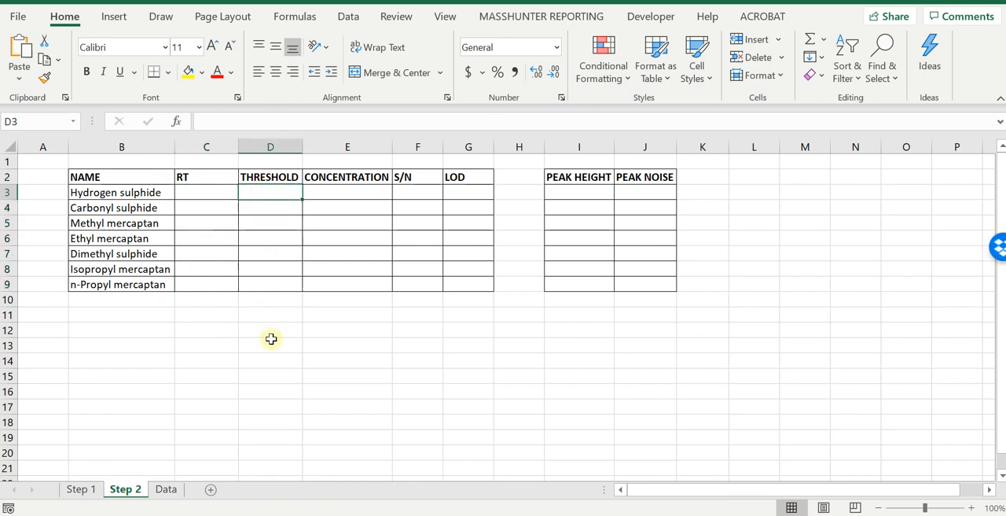
pyautogui.write('2')
pyautogui.press('Return')
pyautogui.write('2')
pyautogui.press('Return')
pyautogui.write('2')
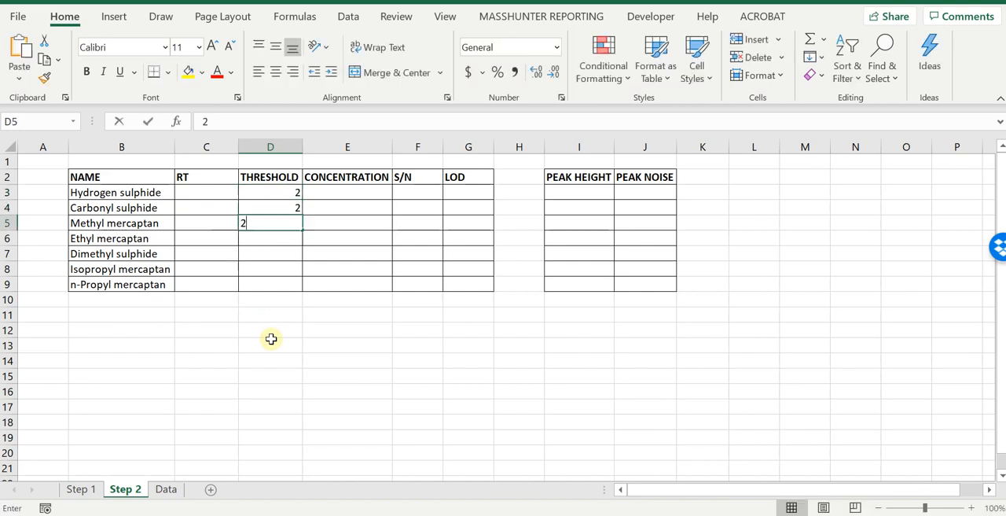
pyautogui.press('Return')
pyautogui.write('2')
pyautogui.press('Return')
pyautogui.write('2')
pyautogui.press('Return')
pyautogui.write('2')
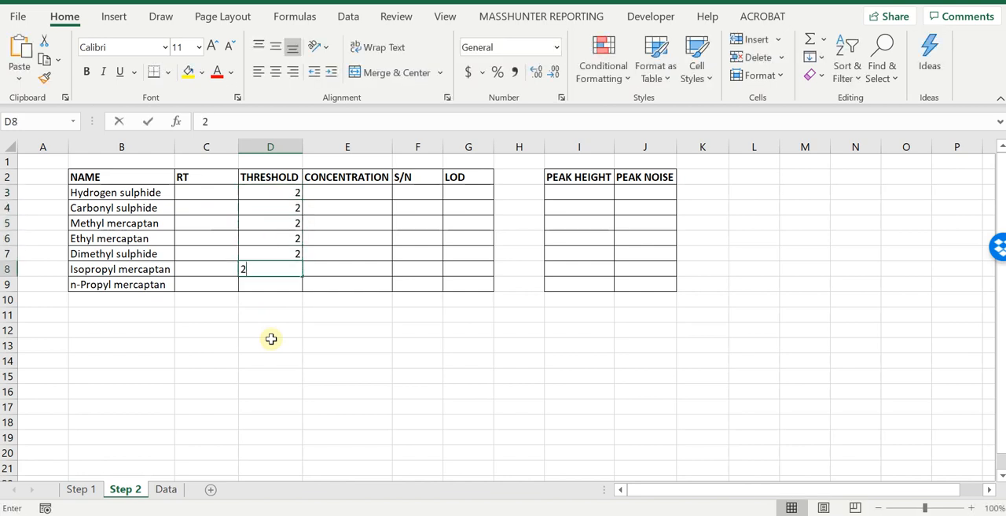
pyautogui.press('Return')
pyautogui.write('2')
pyautogui.press('Return')
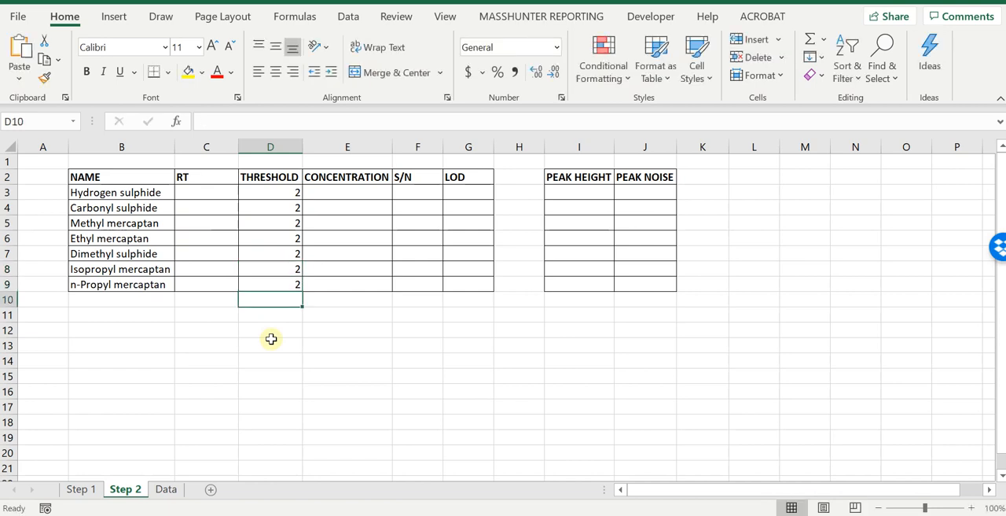
# Copy the seven concentration values from the Data sheet into the CONCENTRATION column of the Step 2 sheet, starting at E3
pyautogui.click(358, 191)
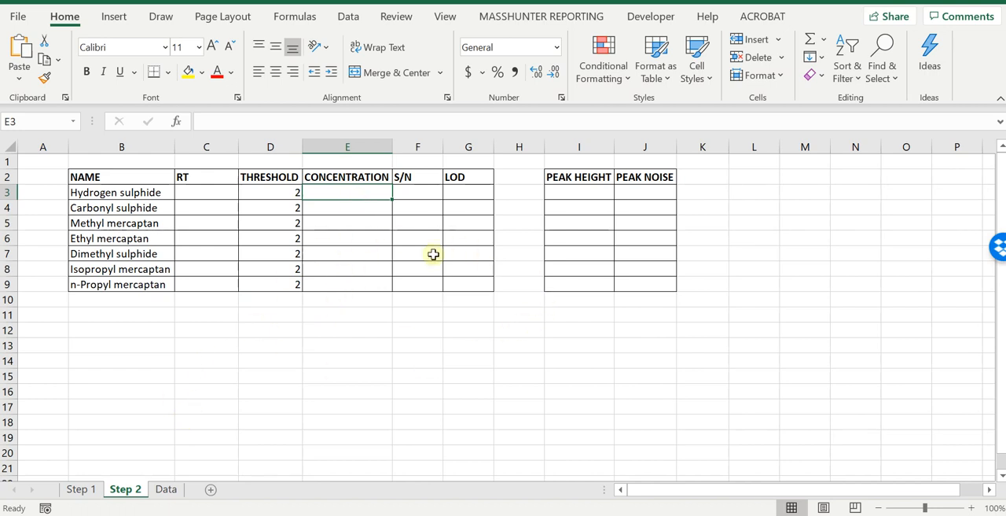
pyautogui.click(161, 491)
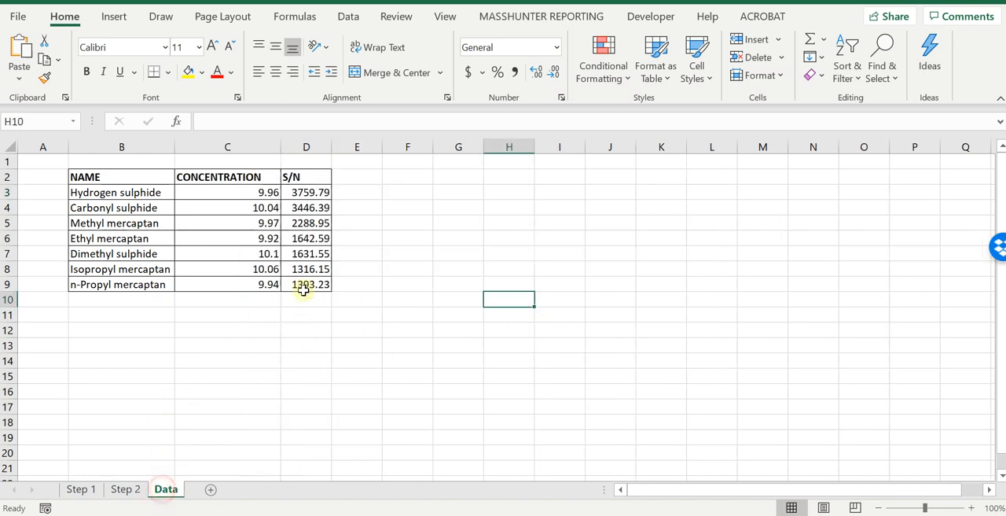
pyautogui.moveTo(245, 191); pyautogui.dragTo(239, 284)
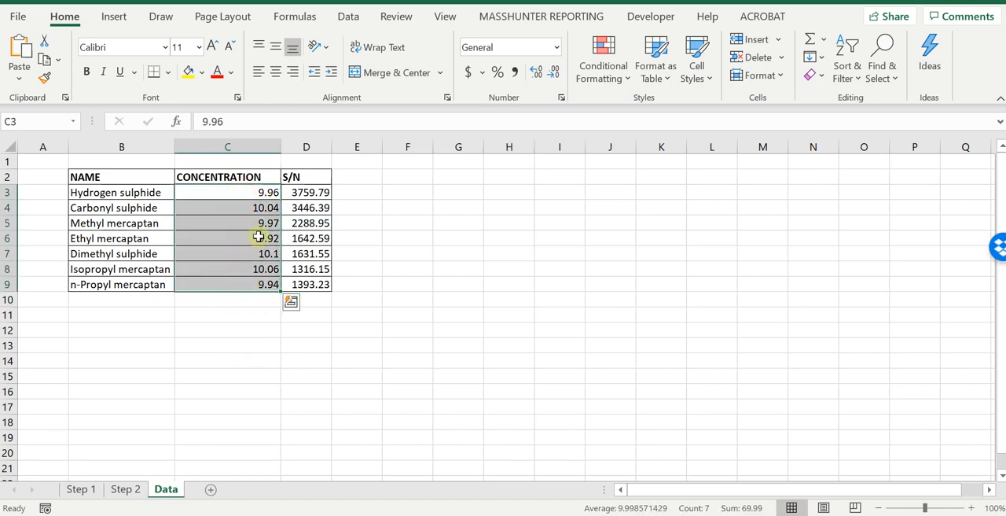
pyautogui.hotkey('ctrl', 'c')
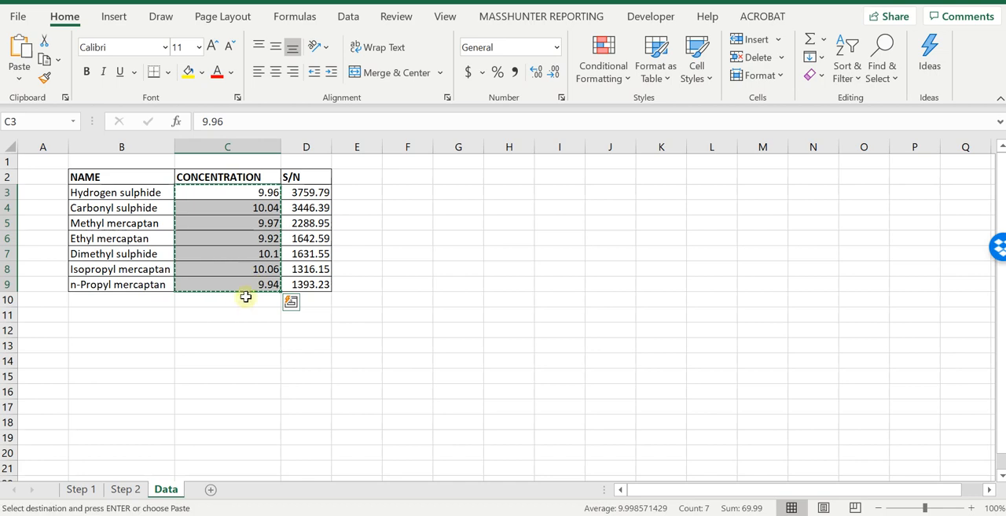
pyautogui.click(124, 489)
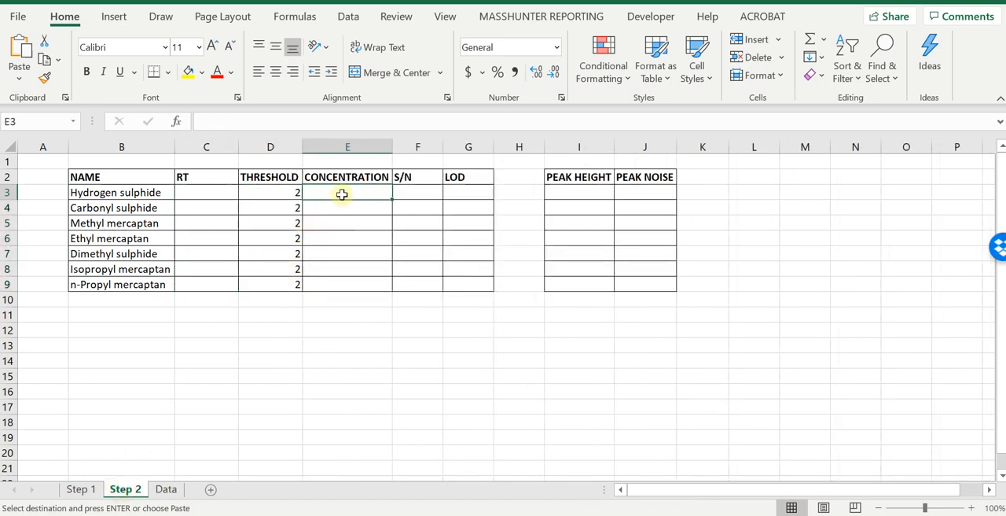
pyautogui.hotkey('ctrl', 'v')
# Copy the seven S/N values from the Data sheet into the S/N column of the Step 2 sheet, starting at F3
pyautogui.click(415, 195)
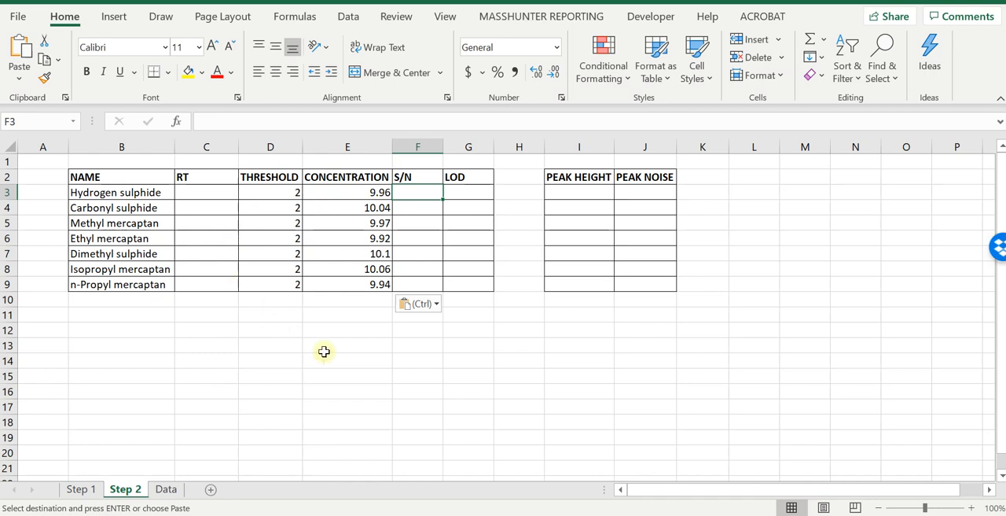
pyautogui.click(166, 489)
pyautogui.moveTo(312, 192); pyautogui.dragTo(315, 283)
pyautogui.hotkey('ctrl', 'c')
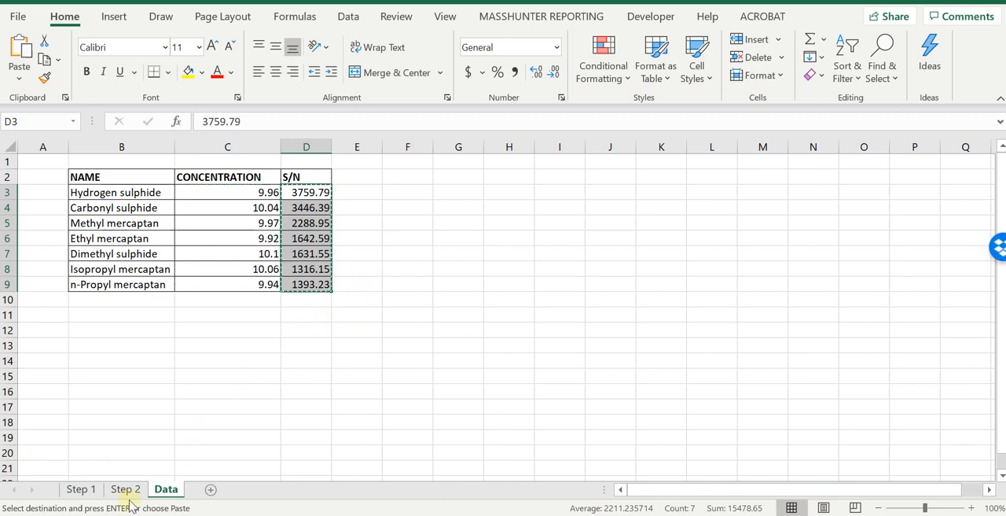
pyautogui.click(126, 489)
pyautogui.click(416, 194)
pyautogui.hotkey('ctrl', 'v')
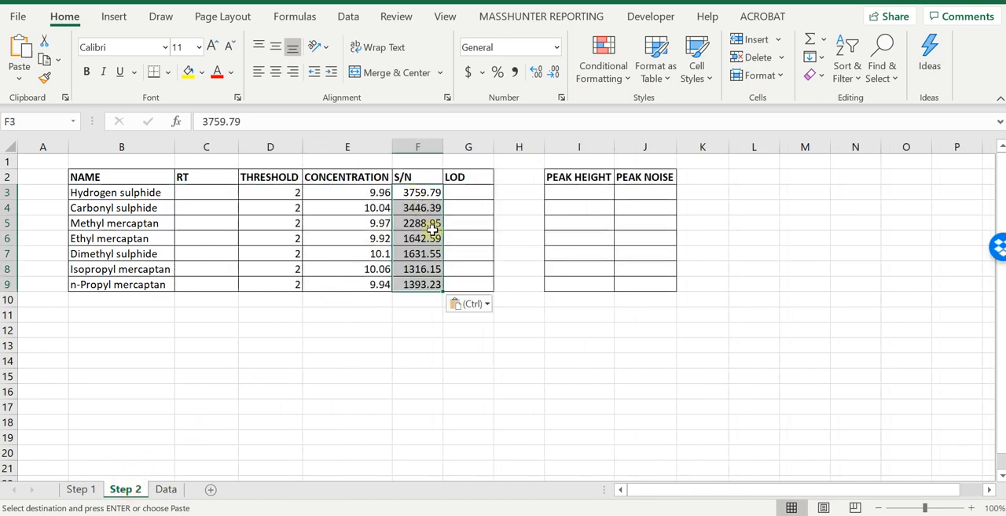
# Calculate the LOD of Hydrogen sulphide in G3 with the formula =D3*E3/F3
pyautogui.click(471, 193)
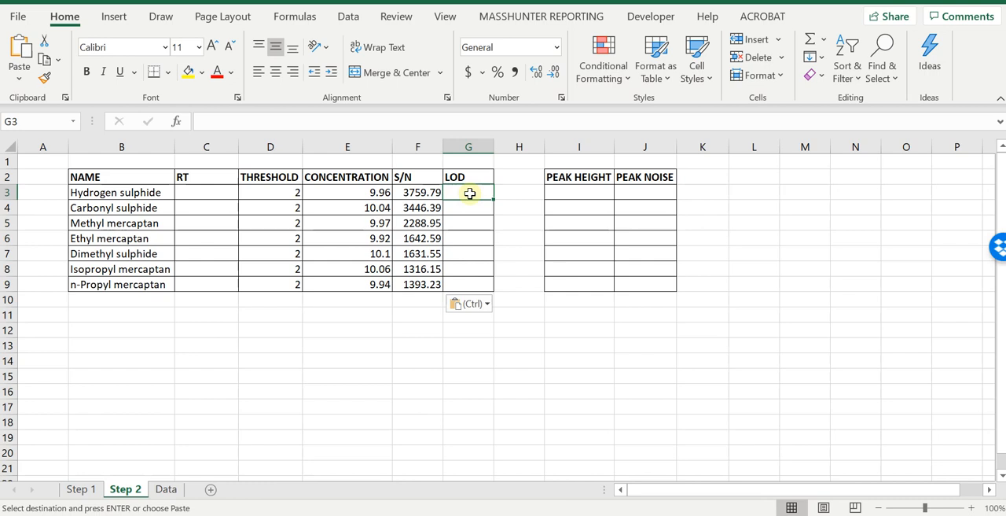
pyautogui.write('=')
pyautogui.click(288, 196)
pyautogui.write('*')
pyautogui.click(343, 195)
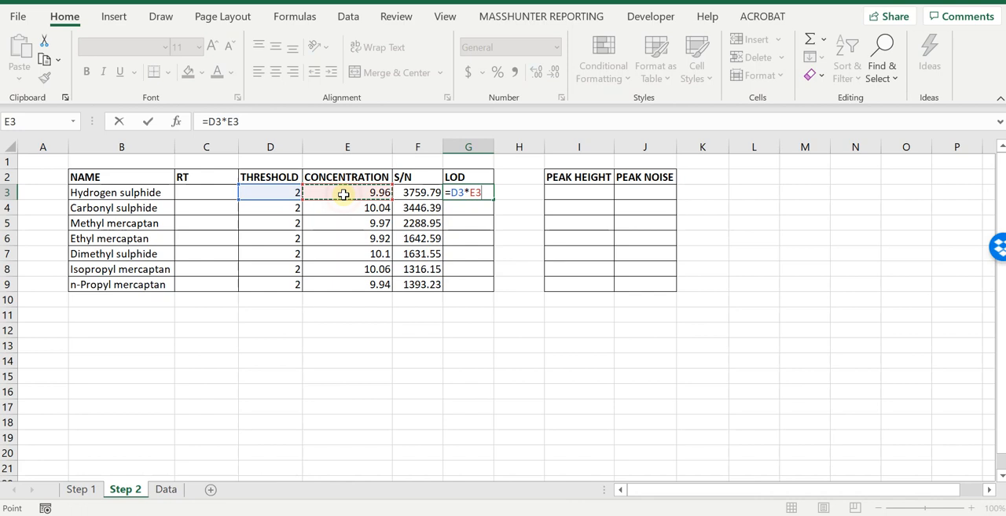
pyautogui.write('/')
pyautogui.click(409, 192)
pyautogui.press('Return')
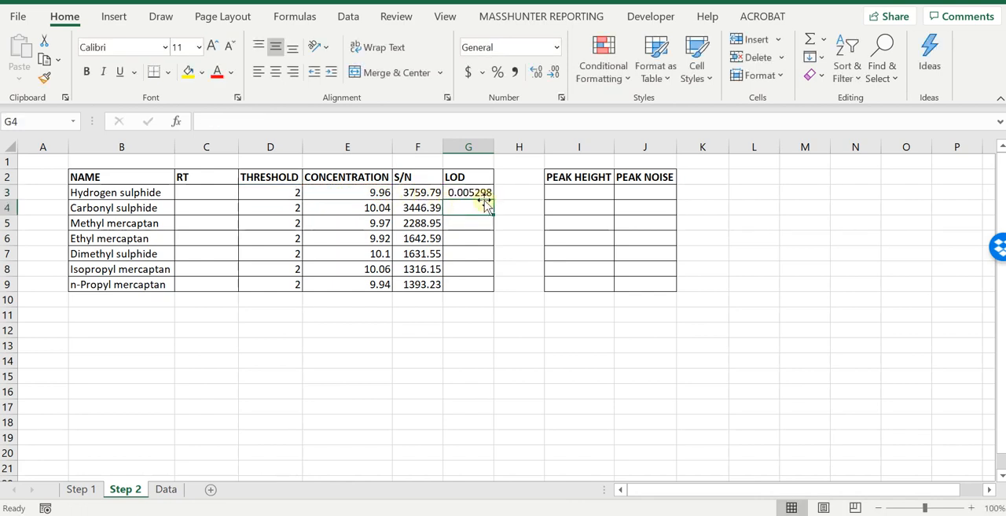
# Fill the LOD formula from G3 down to G9 and reduce the values to three decimal places
pyautogui.click(482, 195)
pyautogui.moveTo(493, 202); pyautogui.dragTo(483, 287)
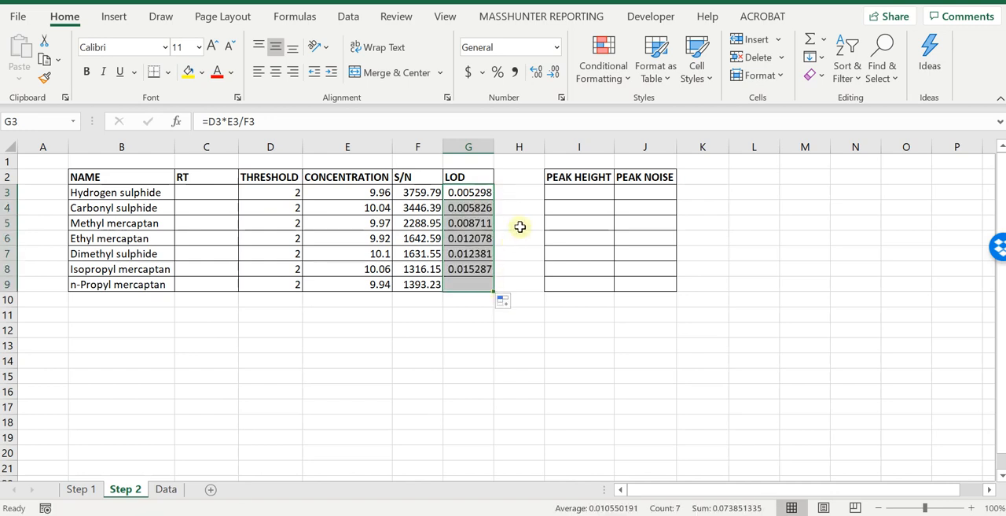
pyautogui.click(555, 73)
pyautogui.click(556, 73)
pyautogui.click(555, 73)
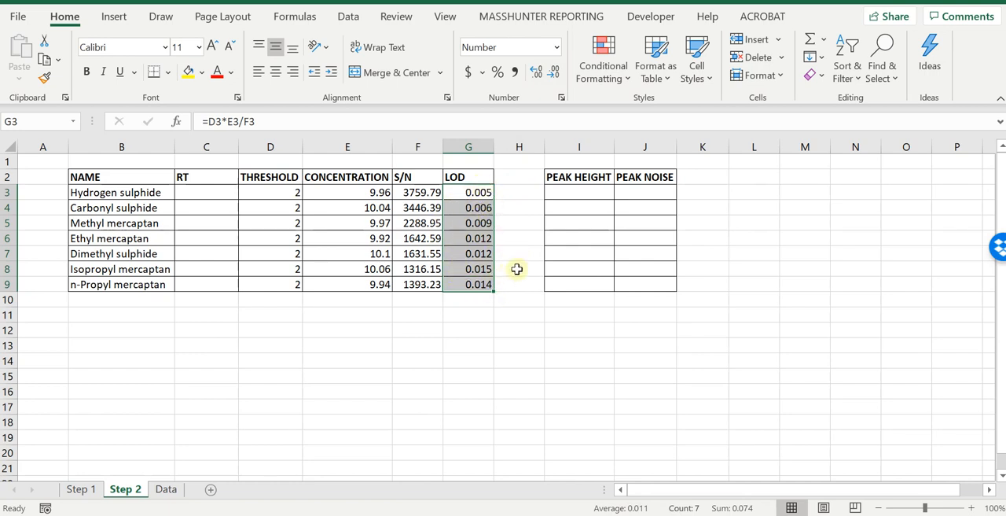
pyautogui.click(359, 335)
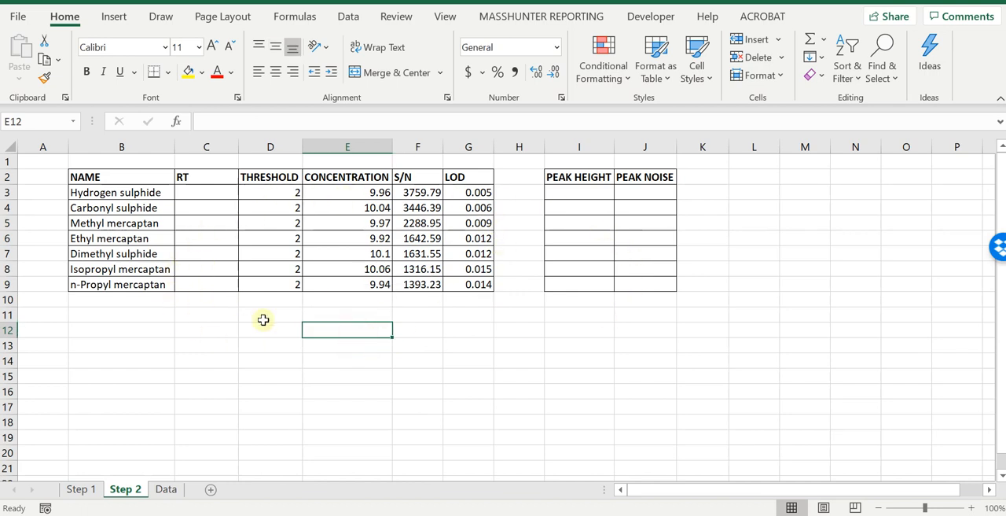
# Enter the note "Multiplier" in E10, directly below the CONCENTRATION column
pyautogui.click(284, 191)
pyautogui.moveTo(284, 192); pyautogui.dragTo(282, 284)
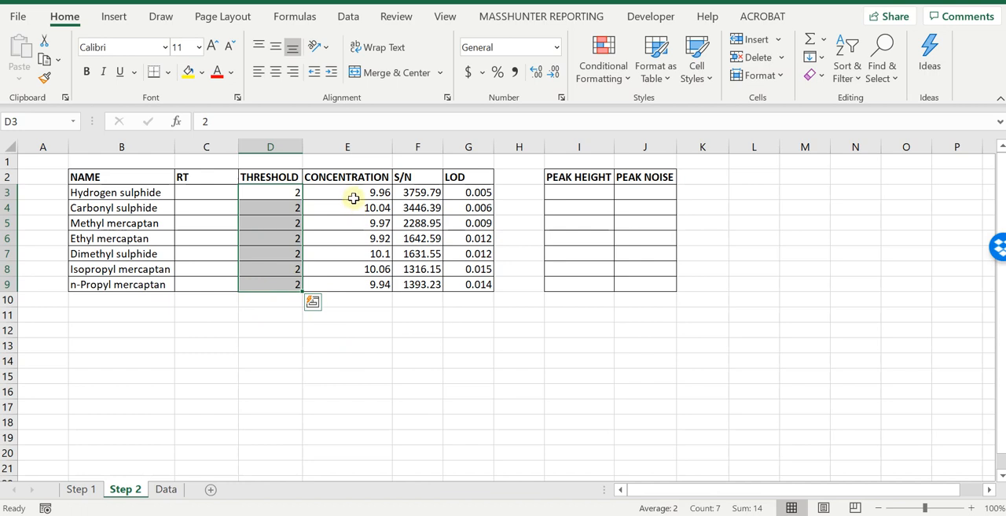
pyautogui.moveTo(352, 193); pyautogui.dragTo(353, 288)
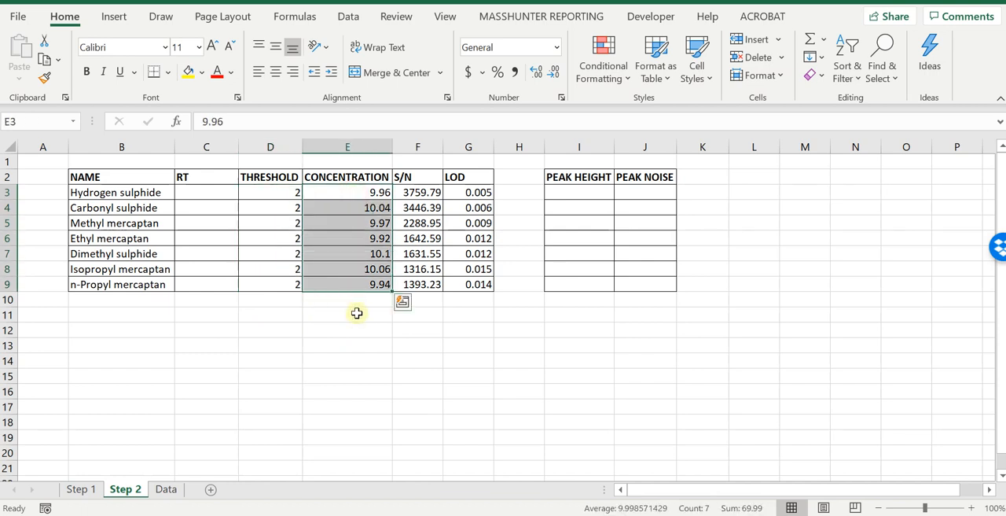
pyautogui.click(356, 302)
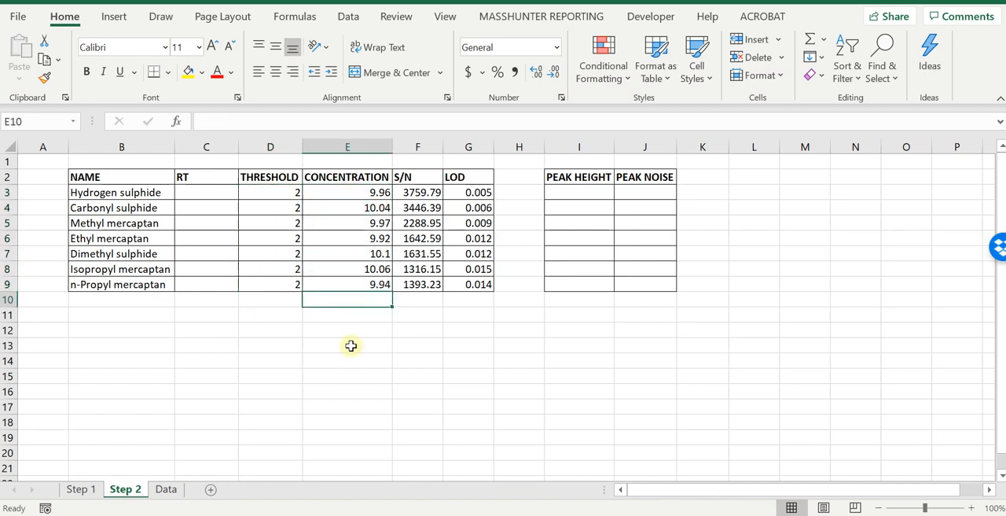
pyautogui.write('Multiplier')
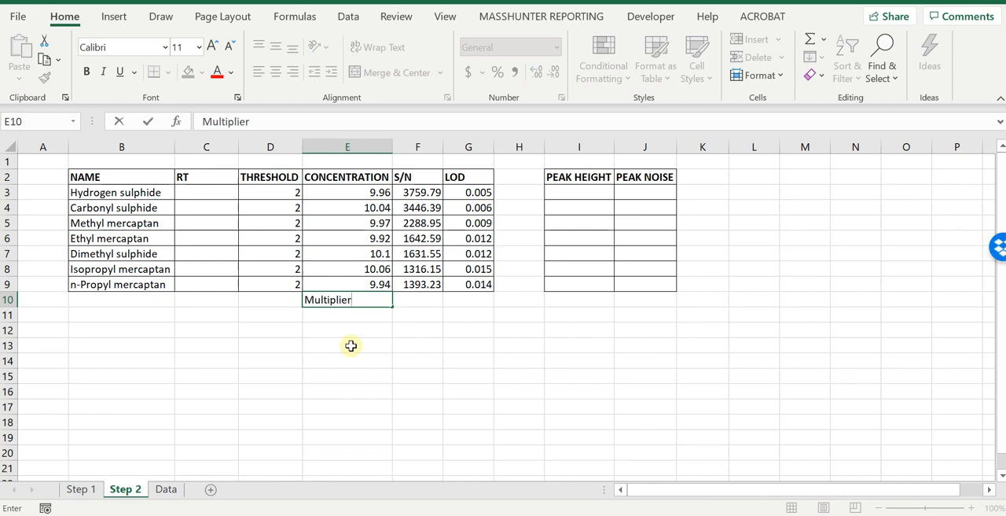
pyautogui.click(416, 343)
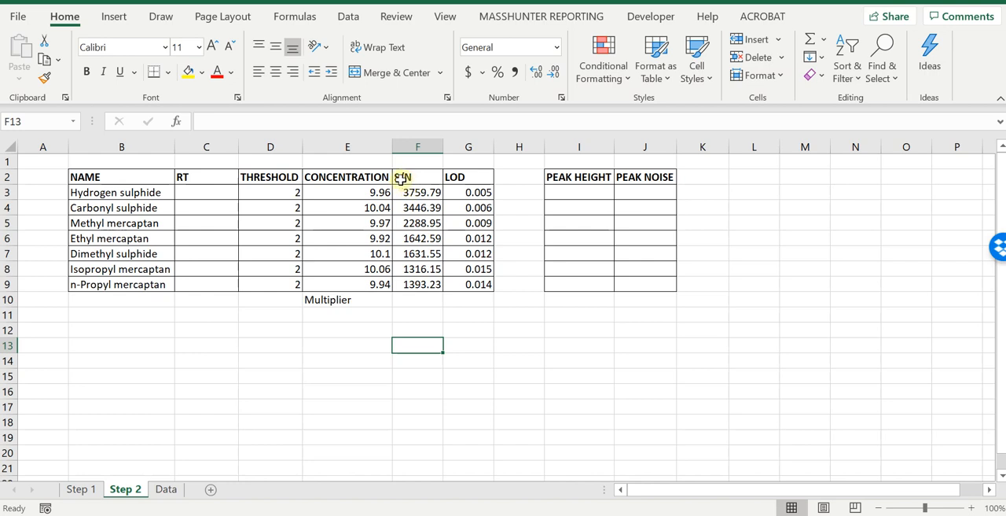
# Enter the note "Range" in J10, directly below the PEAK NOISE column
pyautogui.click(586, 174)
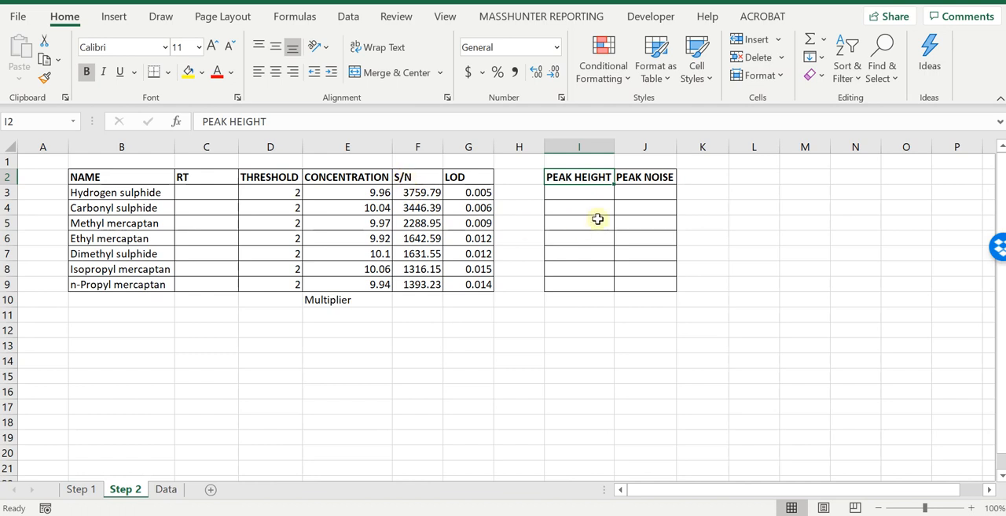
pyautogui.click(645, 179)
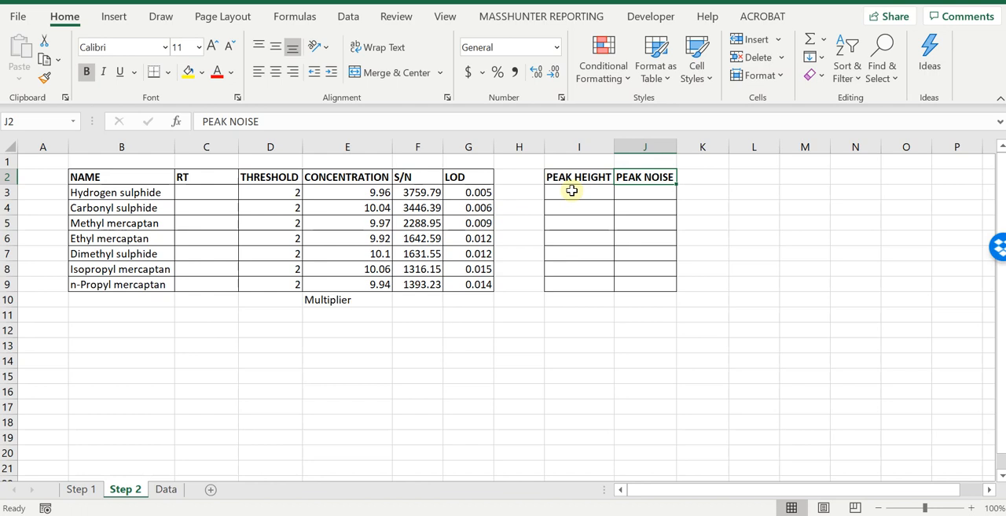
pyautogui.click(657, 193)
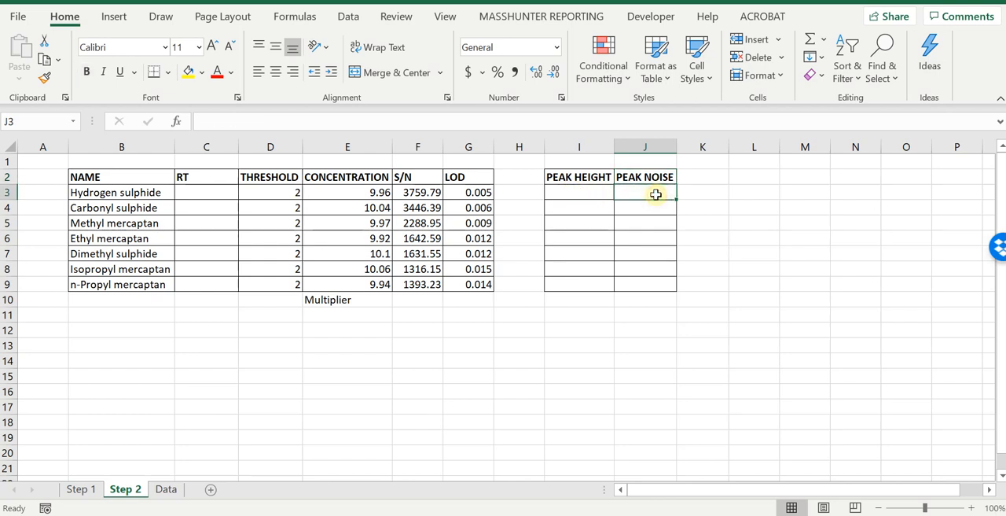
pyautogui.click(651, 305)
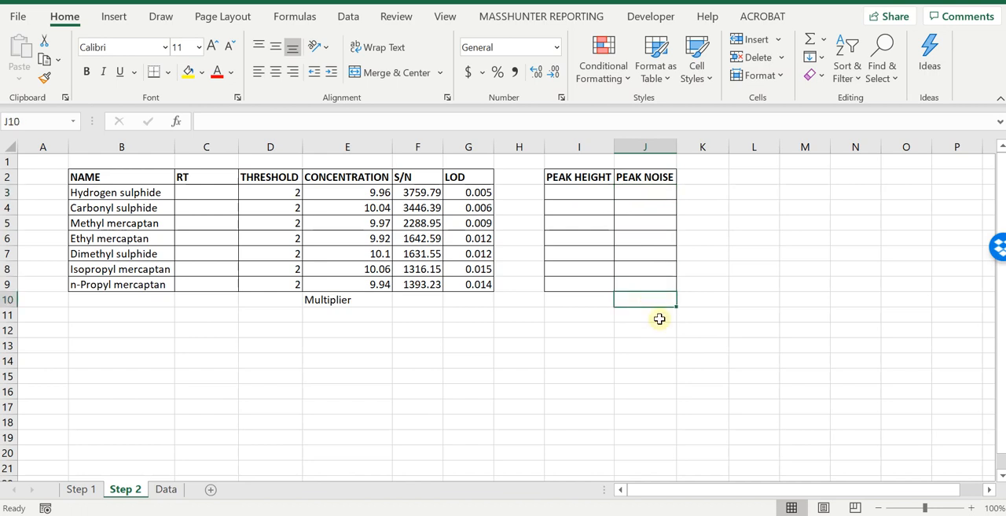
pyautogui.write('Range')
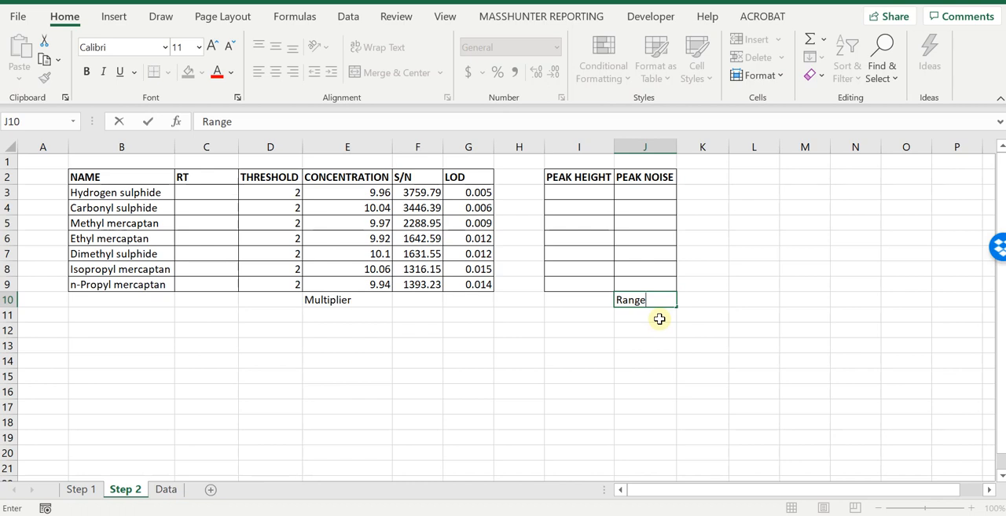
pyautogui.press('Return')
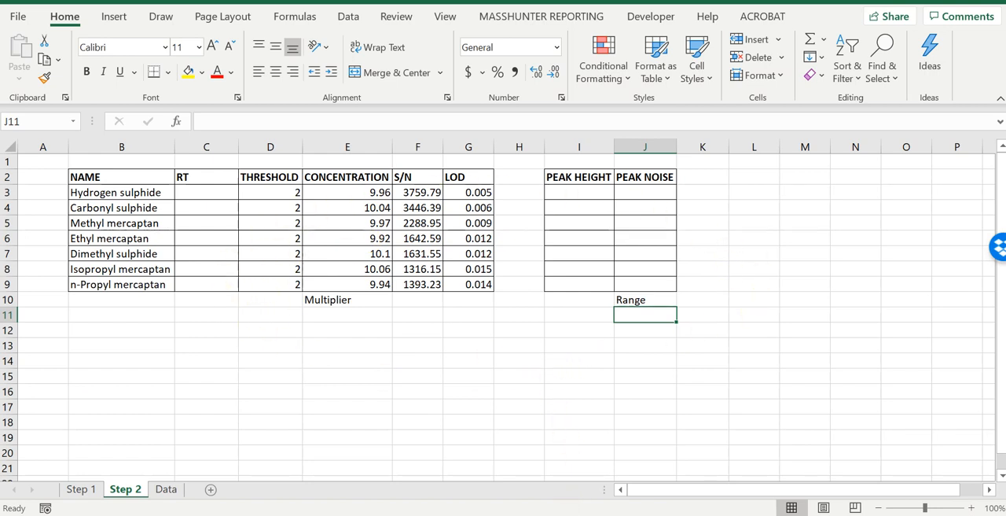
pyautogui.click(559, 464)
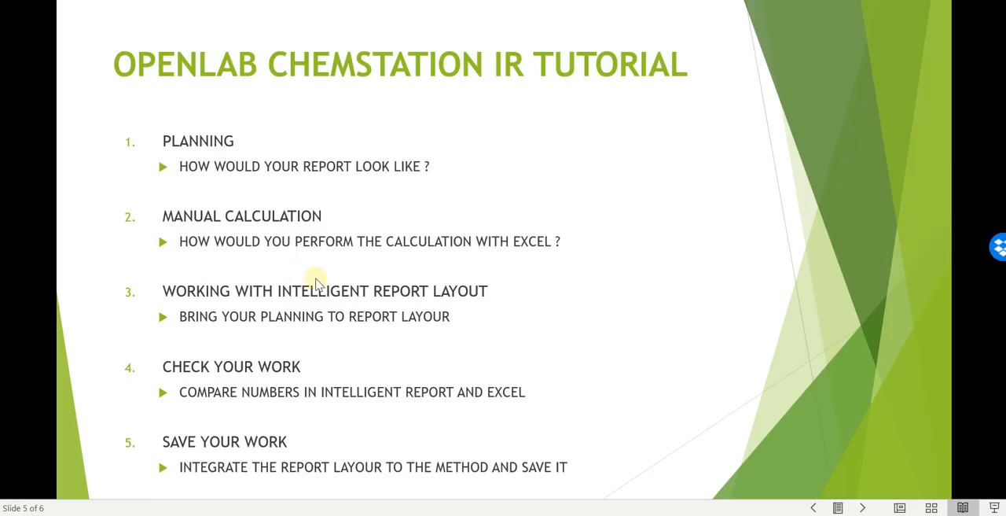
pyautogui.click(322, 279)
pyautogui.press('Left')
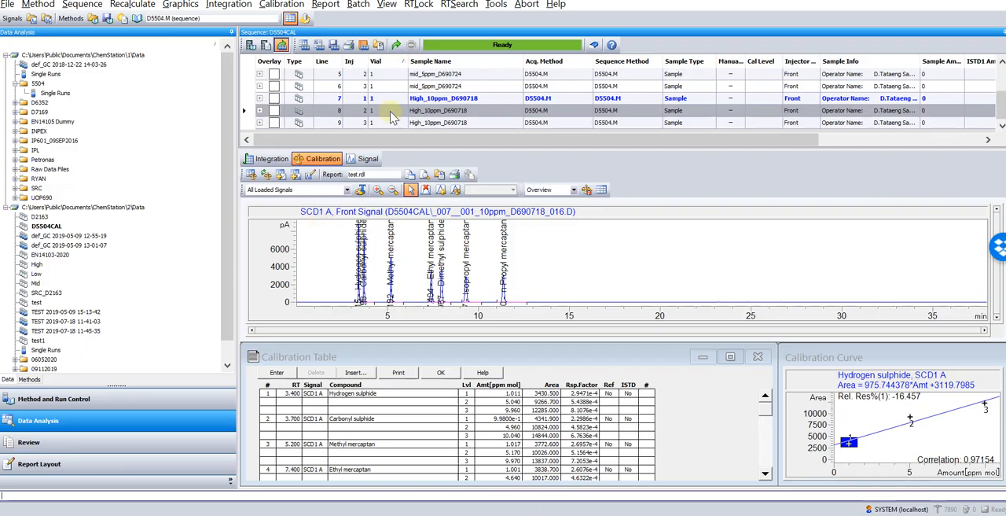
# In ChemStation Data Analysis, overlay the signals of the three High_10ppm_D690718 injections (lines 7 to 9) and close the calibration table
pyautogui.click(452, 100)
pyautogui.keyDown('ctrl'); pyautogui.click(447, 123); pyautogui.keyUp('ctrl')
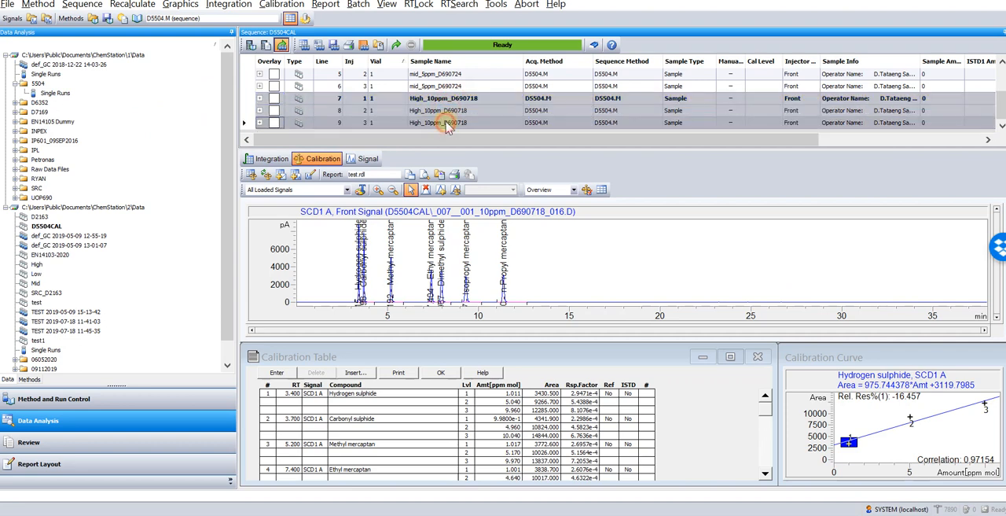
pyautogui.rightClick(445, 112)
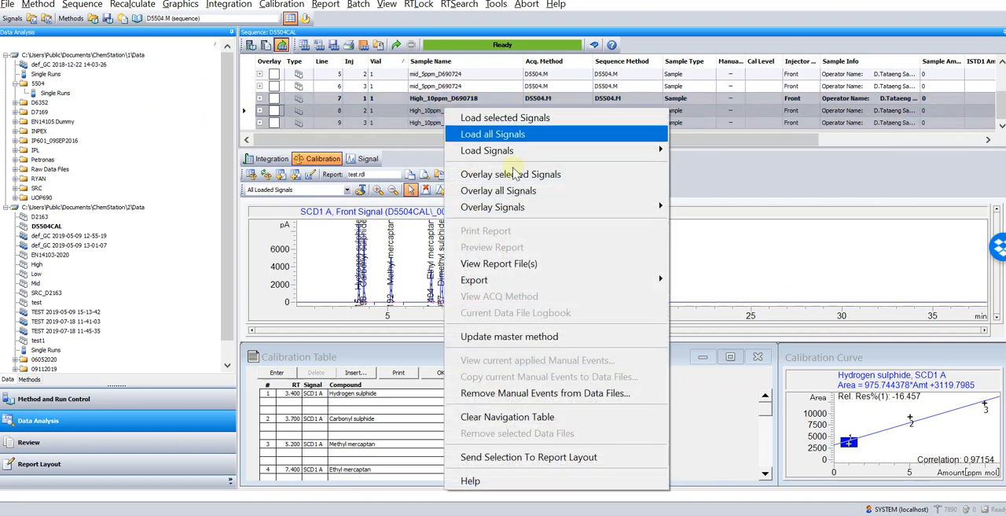
pyautogui.click(557, 174)
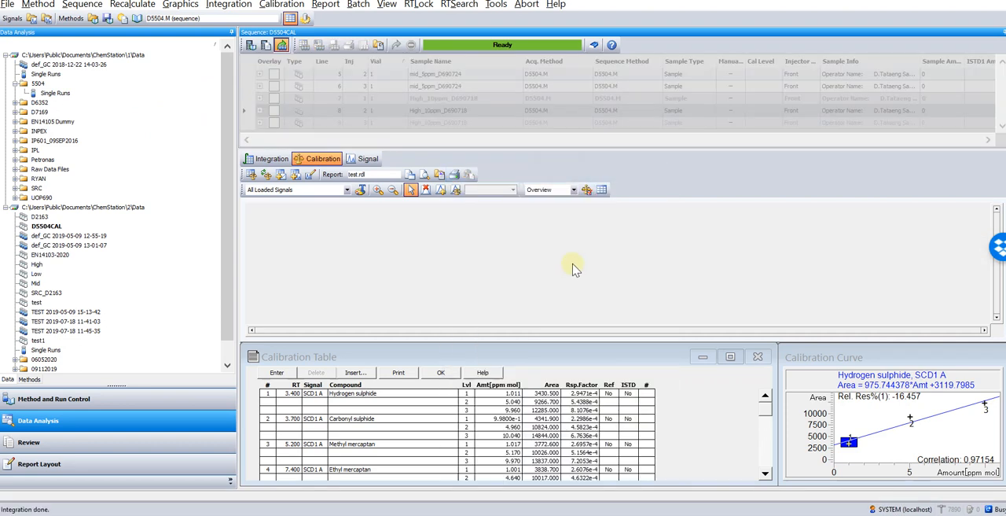
pyautogui.click(441, 372)
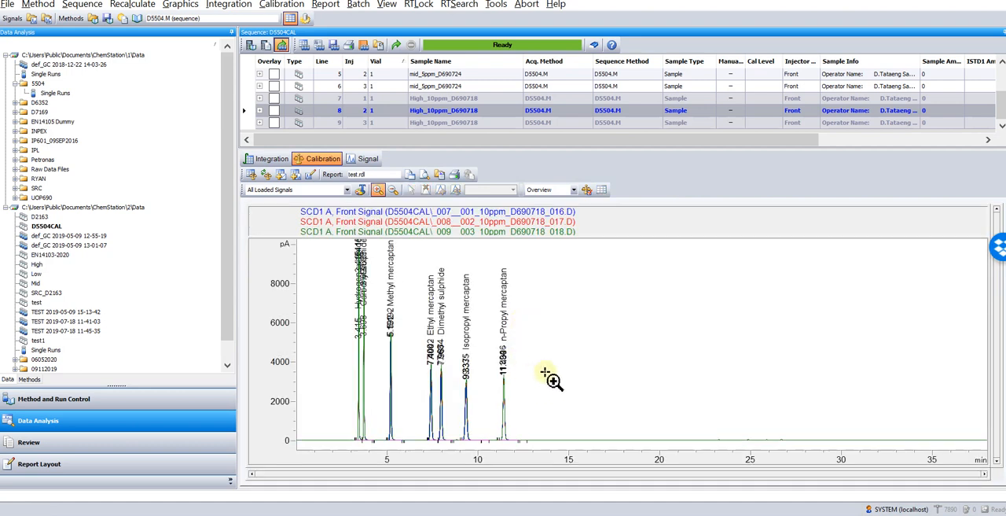
# Hide the sequence table and examine how the three injections overlay at the hydrogen sulphide and carbonyl sulphide peaks
pyautogui.click(289, 21)
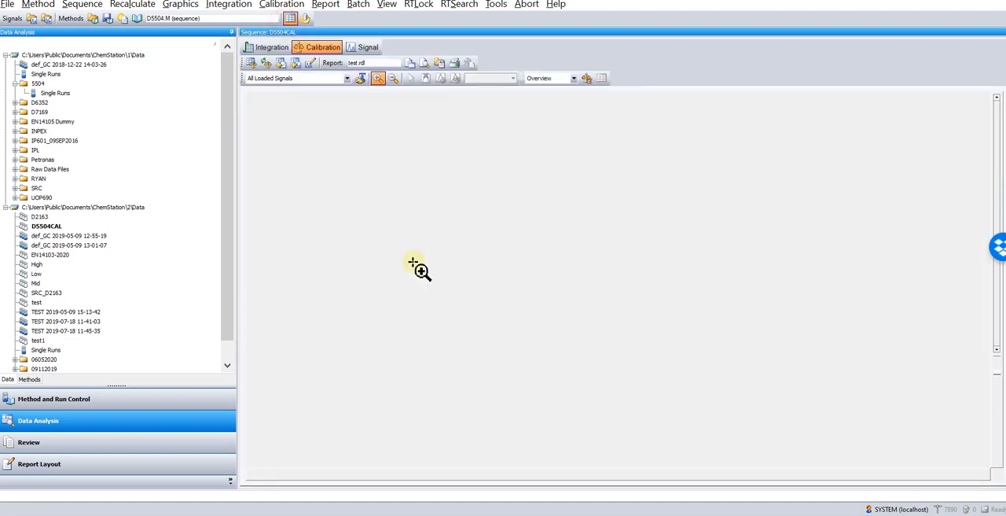
pyautogui.moveTo(347, 127); pyautogui.dragTo(379, 447)
pyautogui.moveTo(497, 129); pyautogui.dragTo(739, 445)
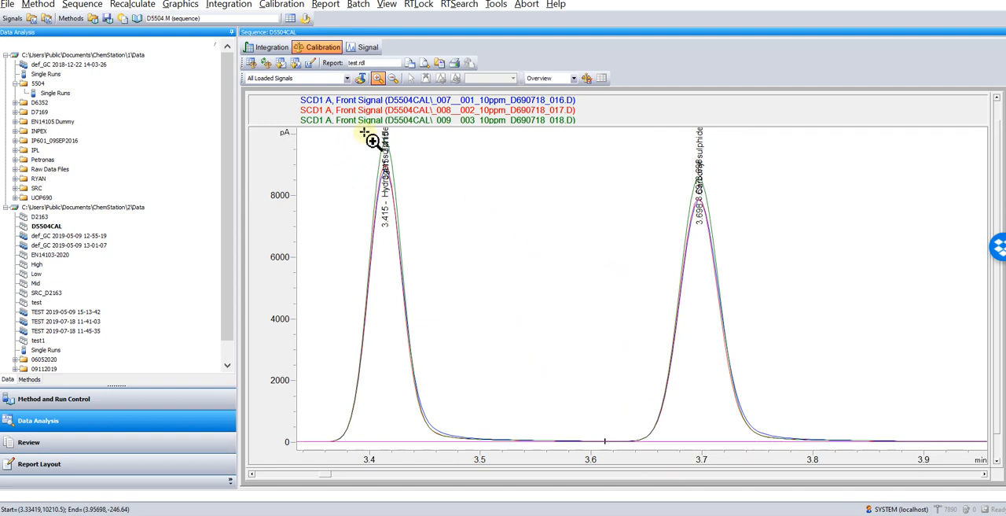
pyautogui.moveTo(364, 131); pyautogui.dragTo(426, 211)
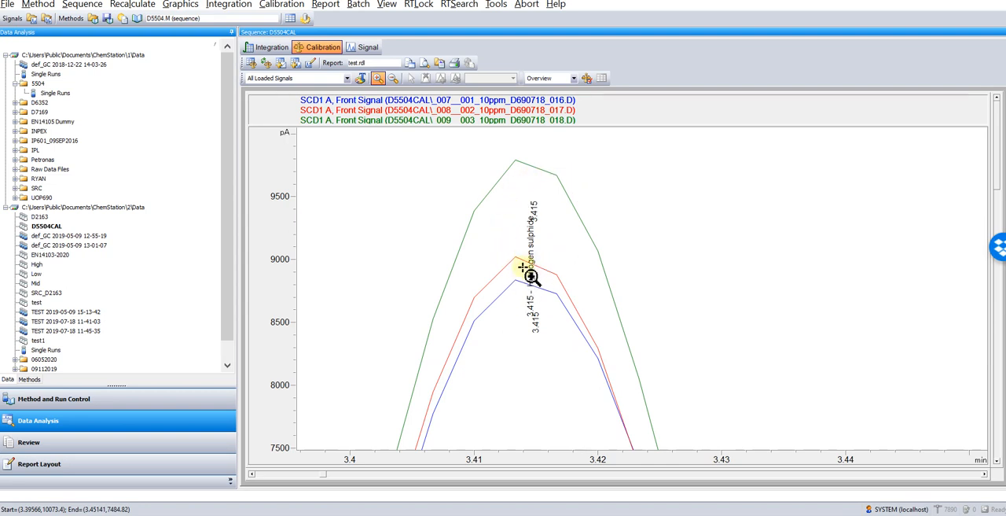
pyautogui.doubleClick(671, 268)
pyautogui.moveTo(673, 149); pyautogui.dragTo(760, 232)
pyautogui.doubleClick(674, 294)
pyautogui.click(393, 79)
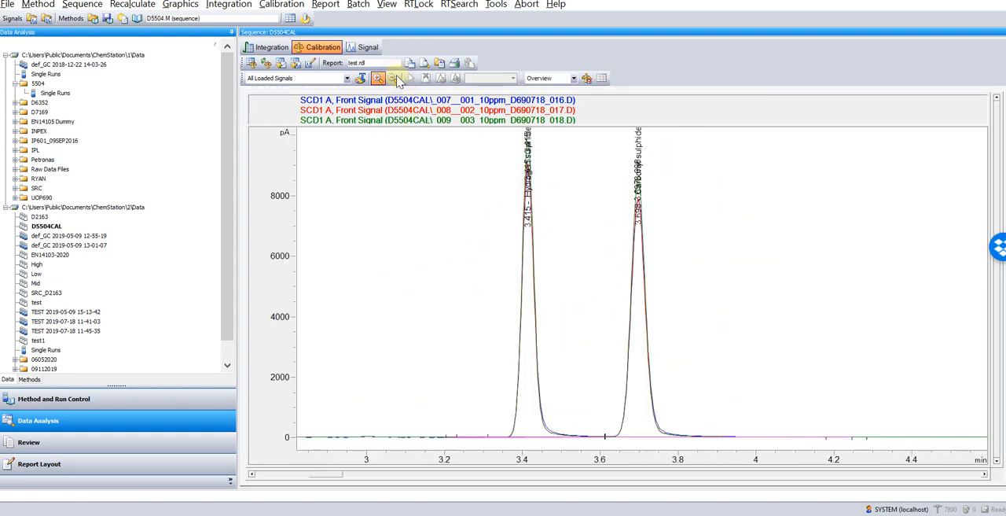
# Examine the overlaid signals of the five peaks from methyl mercaptan to n-propyl mercaptan
pyautogui.click(393, 79)
pyautogui.moveTo(368, 229); pyautogui.dragTo(566, 465)
pyautogui.moveTo(344, 164); pyautogui.dragTo(840, 454)
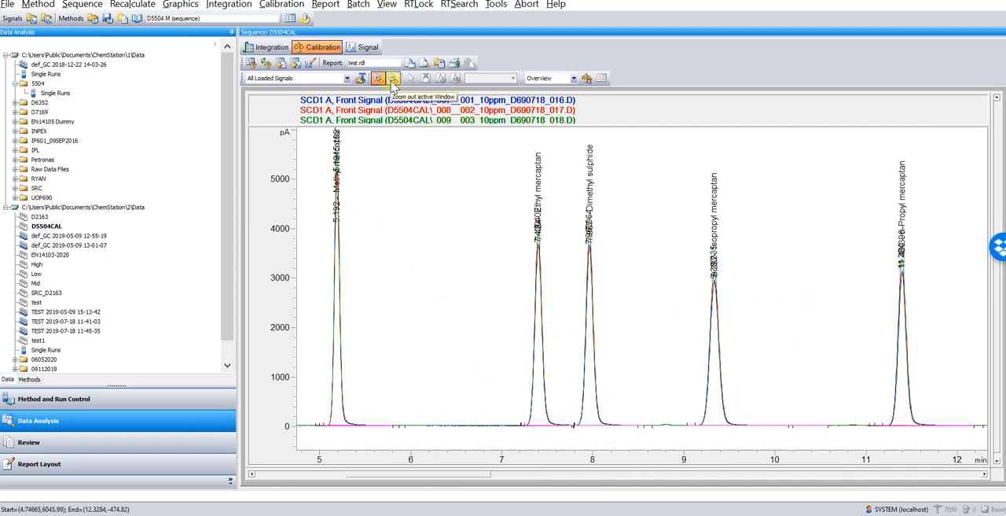
pyautogui.click(393, 78)
pyautogui.click(393, 78)
# Compare the peak tops of the three injections at hydrogen sulphide and return to the full chromatogram
pyautogui.moveTo(349, 150); pyautogui.dragTo(388, 275)
pyautogui.moveTo(452, 148); pyautogui.dragTo(513, 290)
pyautogui.moveTo(546, 144); pyautogui.dragTo(685, 323)
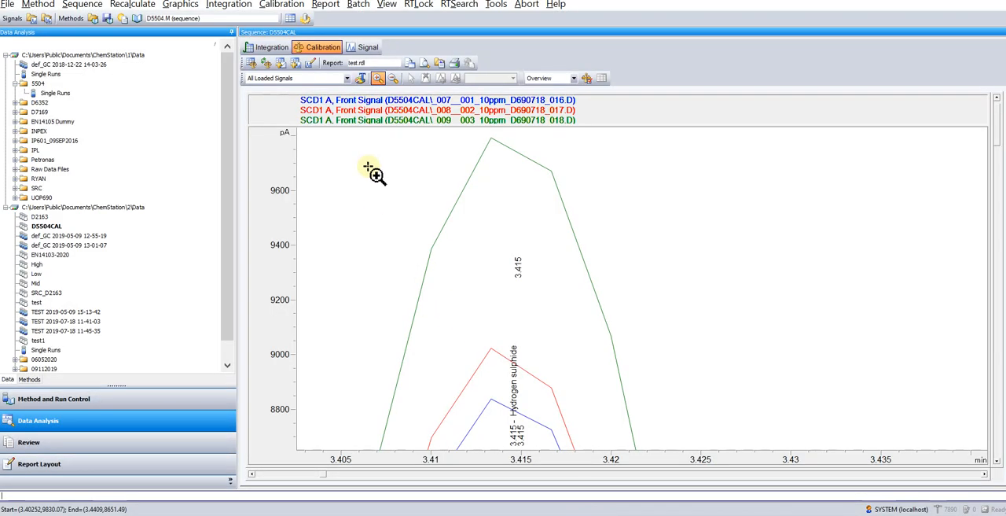
pyautogui.click(393, 80)
pyautogui.click(393, 80)
pyautogui.click(393, 79)
pyautogui.click(393, 80)
# Open the calibration table and add the Multiplier column after ISTD # in the columns shown
pyautogui.click(276, 6)
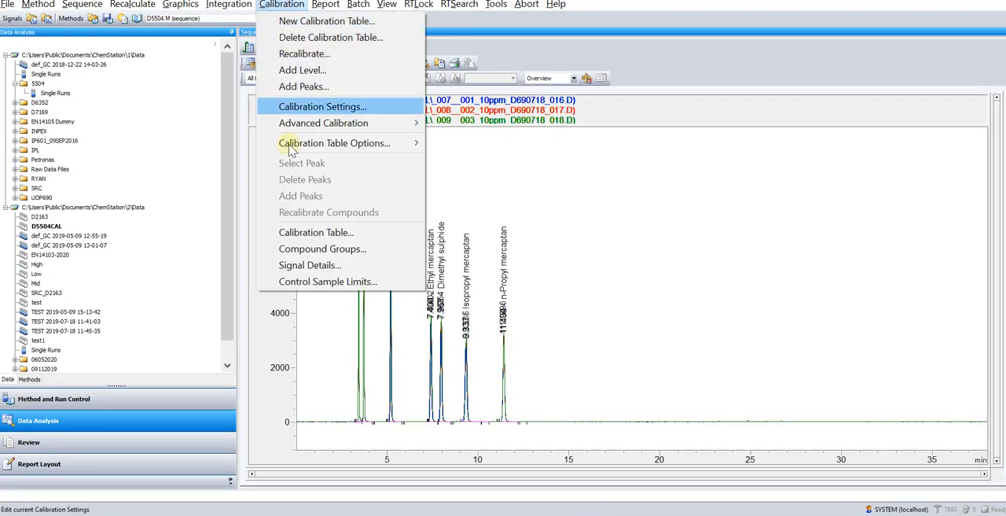
pyautogui.click(297, 231)
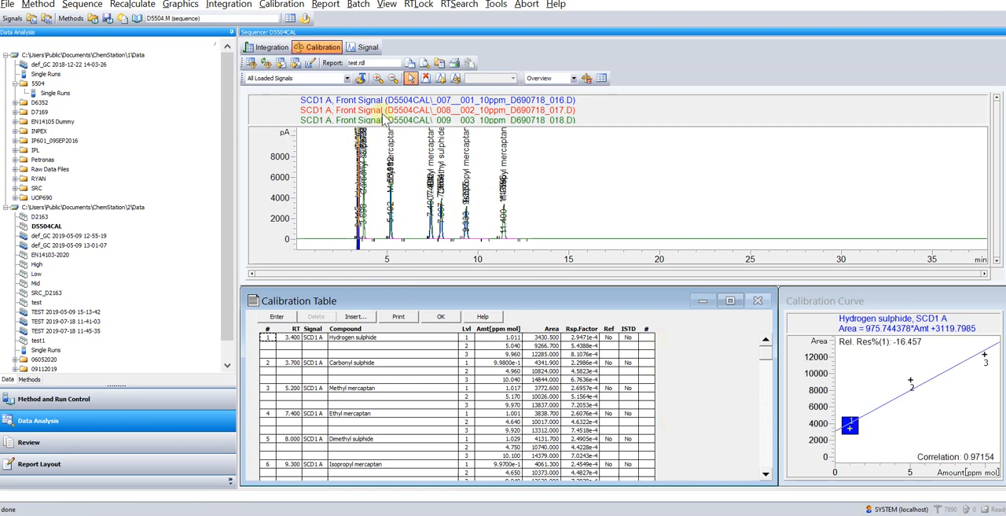
pyautogui.click(280, 5)
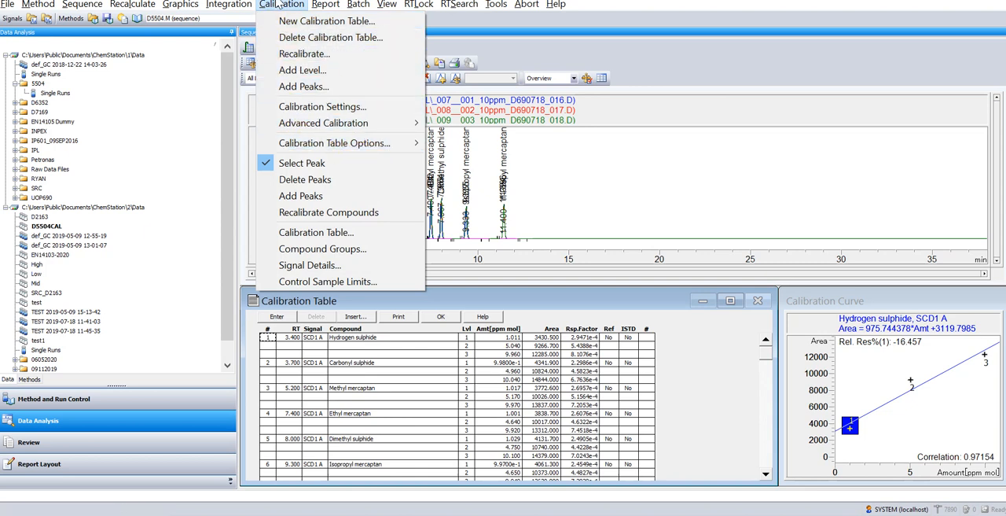
pyautogui.moveTo(399, 144)
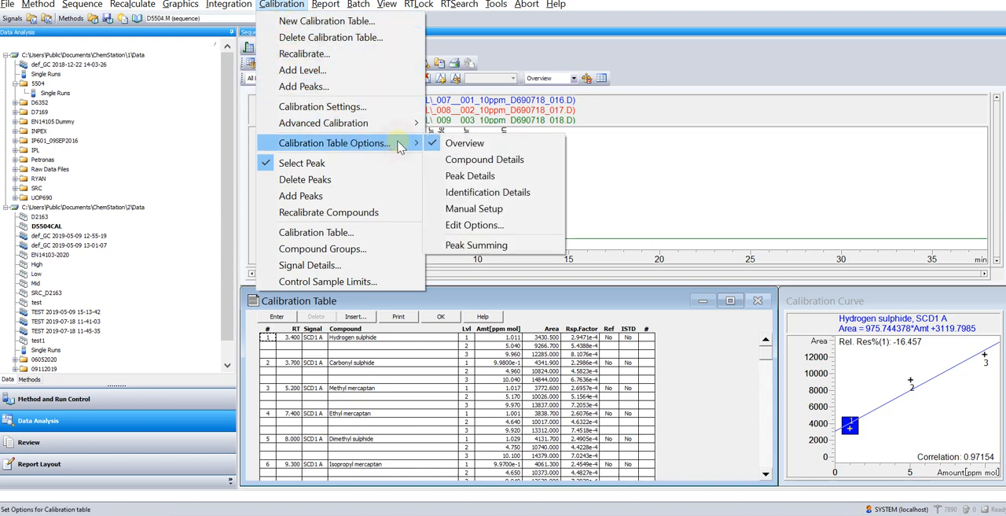
pyautogui.click(512, 228)
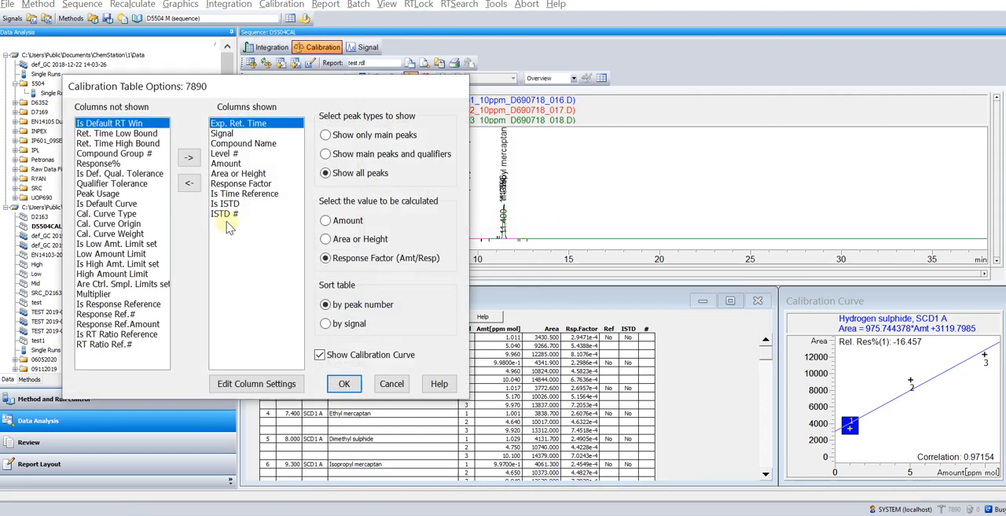
pyautogui.click(229, 224)
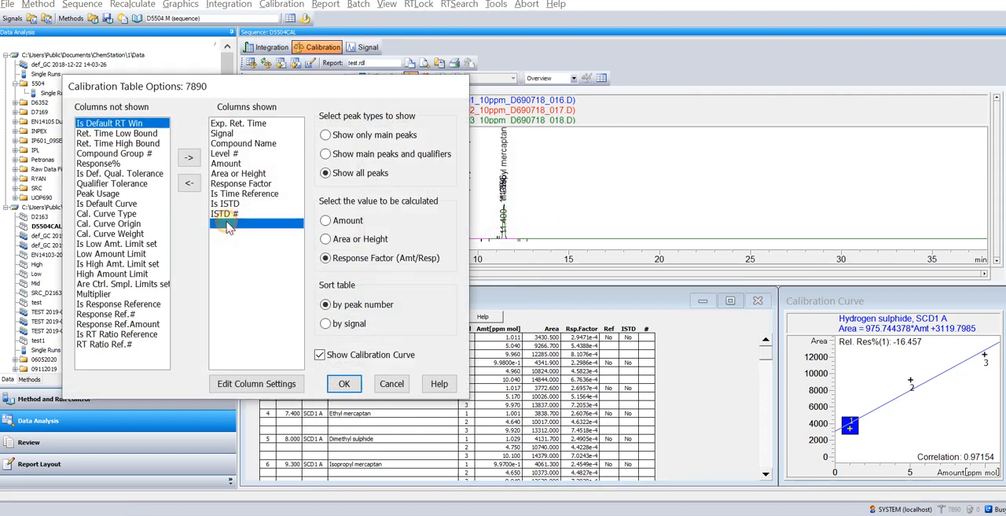
pyautogui.click(96, 295)
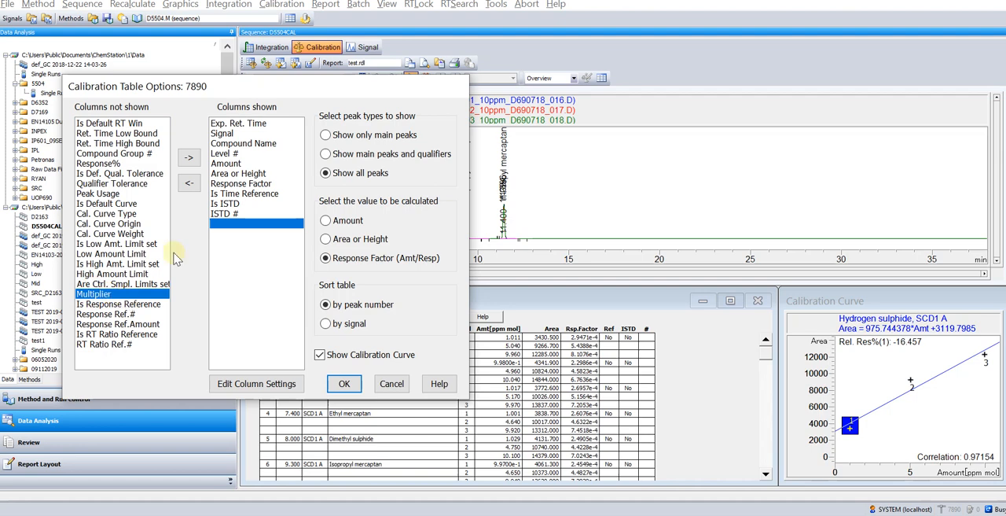
pyautogui.click(189, 157)
pyautogui.click(345, 383)
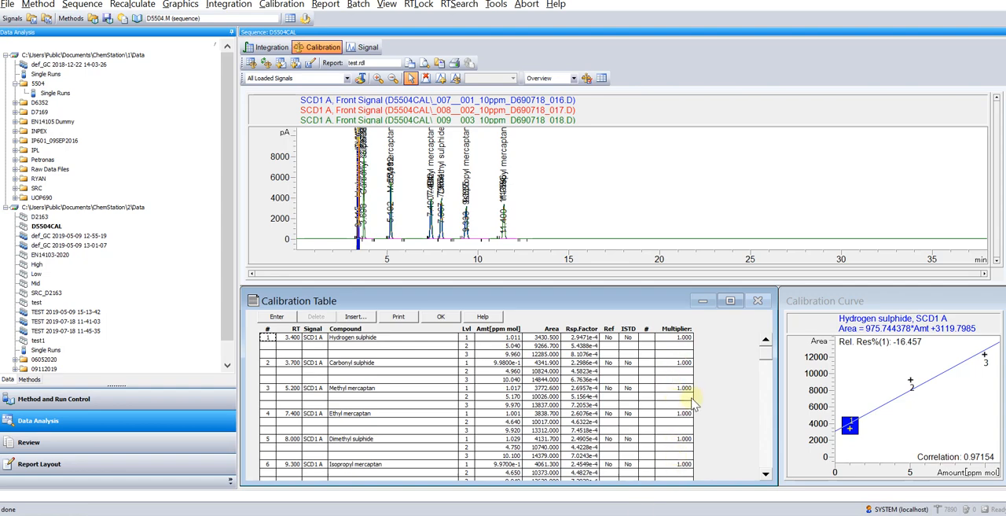
# Using the concentrations in the Excel Step 2 sheet, set the ChemStation multipliers to 9.96 for hydrogen sulphide and 10.04 for carbonyl sulphide
pyautogui.click(607, 514)
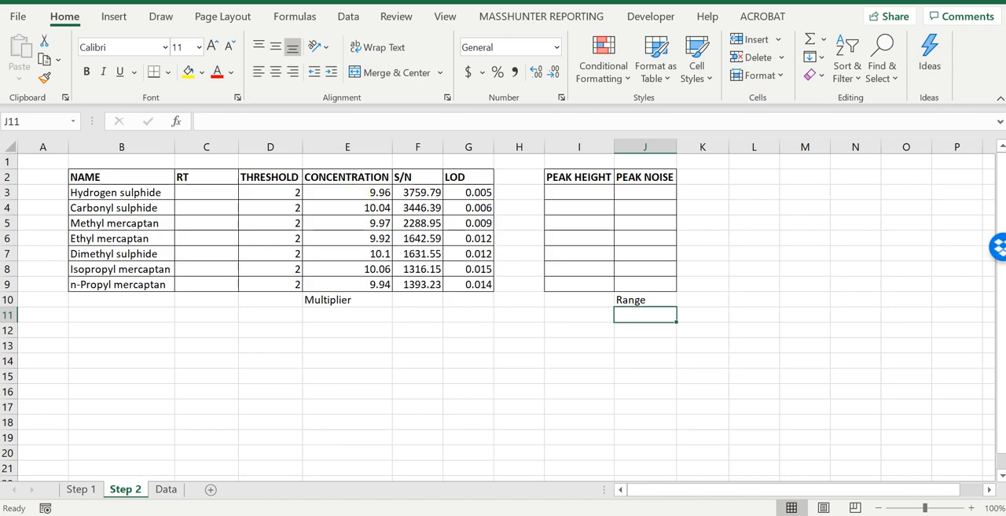
pyautogui.hotkey('alt', 'Tab')
pyautogui.click(677, 338)
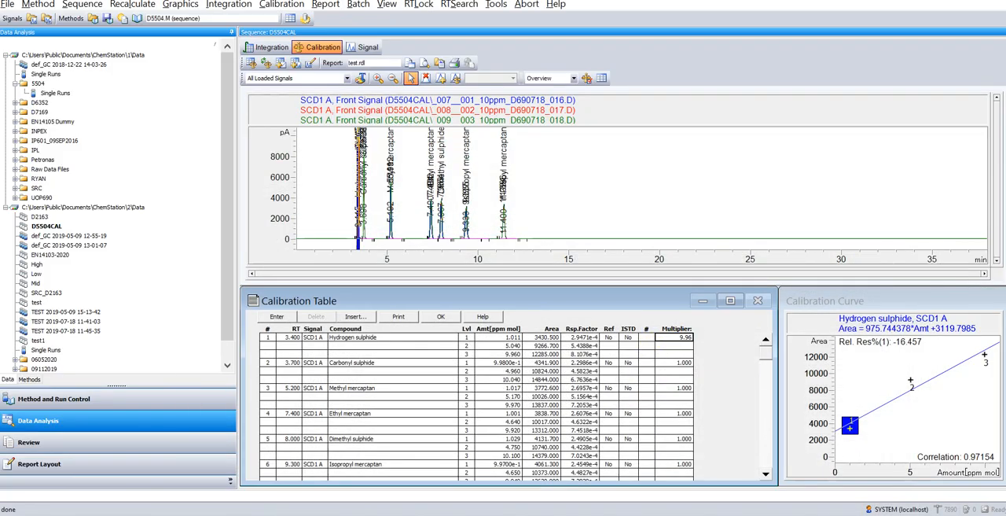
pyautogui.hotkey('alt', 'Tab')
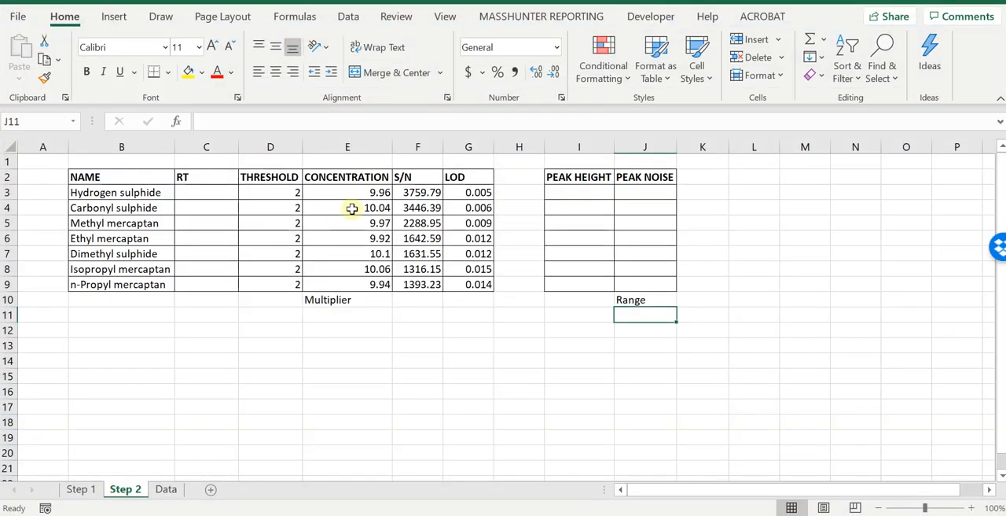
pyautogui.click(348, 207)
pyautogui.hotkey('alt', 'Tab')
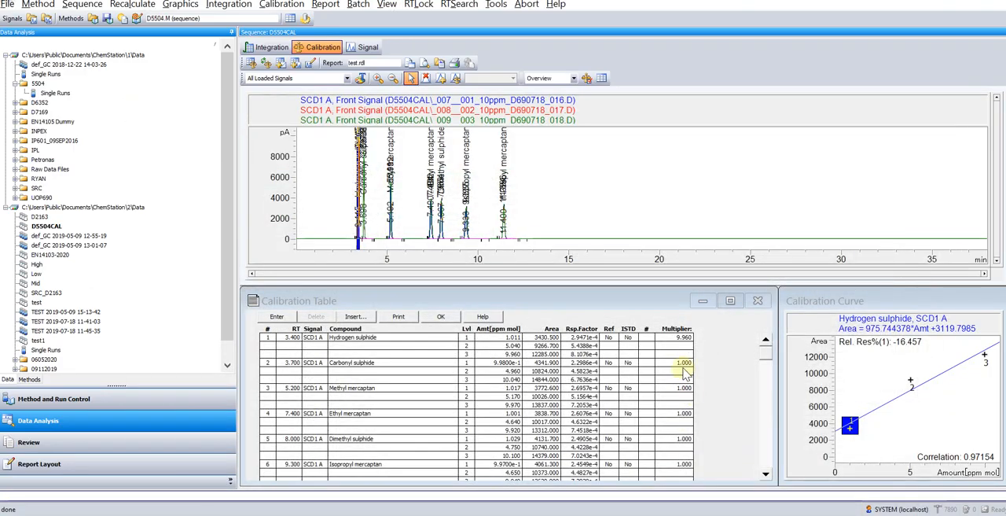
pyautogui.click(681, 363)
pyautogui.write('1')
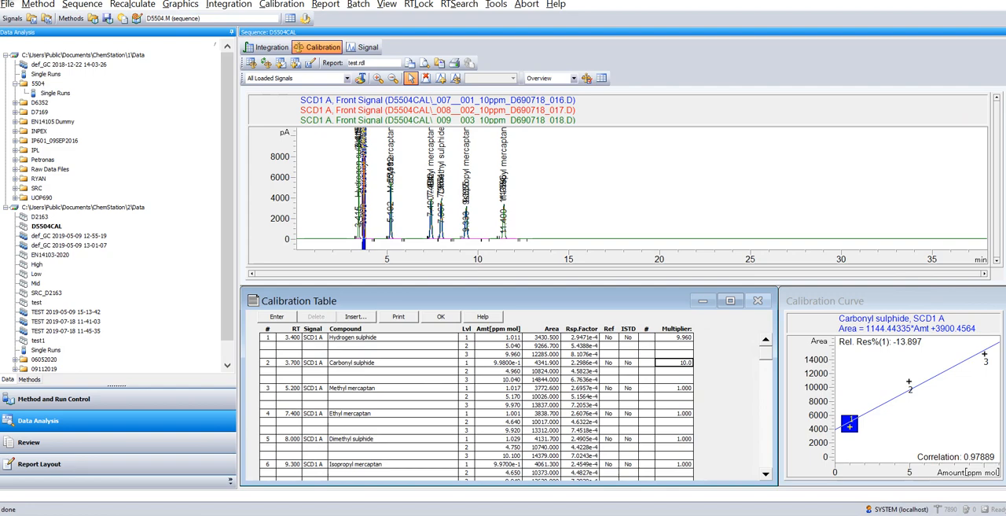
# Check the next Excel concentrations and set the ChemStation multipliers to 9.97 for methyl mercaptan and 9.92 for ethyl mercaptan
pyautogui.hotkey('alt', 'Tab')
pyautogui.click(371, 225)
pyautogui.hotkey('alt', 'Tab')
pyautogui.click(681, 387)
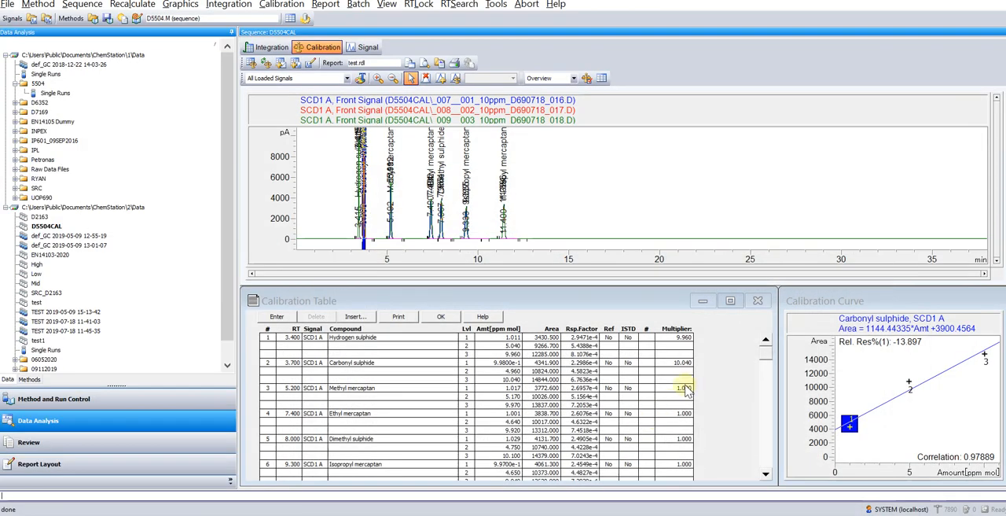
pyautogui.write('9.970')
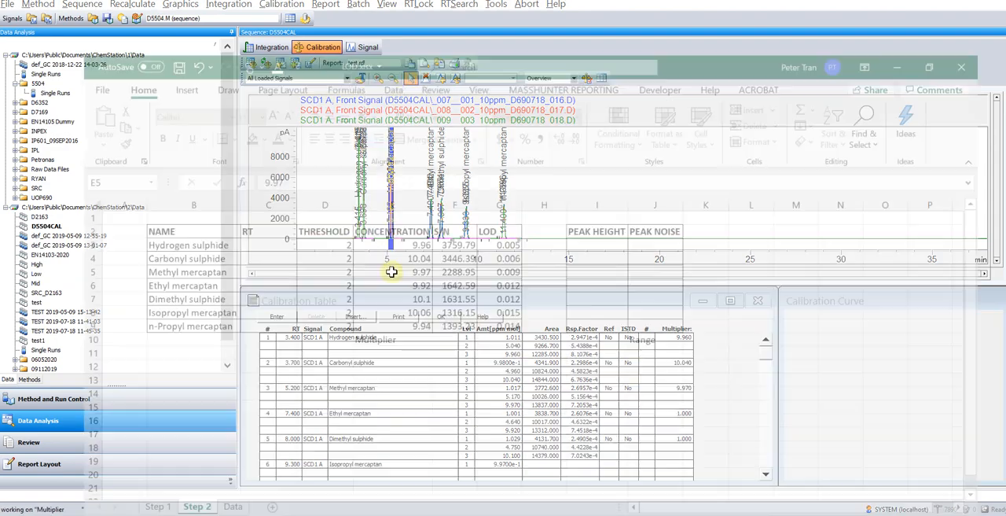
pyautogui.hotkey('alt', 'Tab')
pyautogui.click(368, 240)
pyautogui.hotkey('alt', 'Tab')
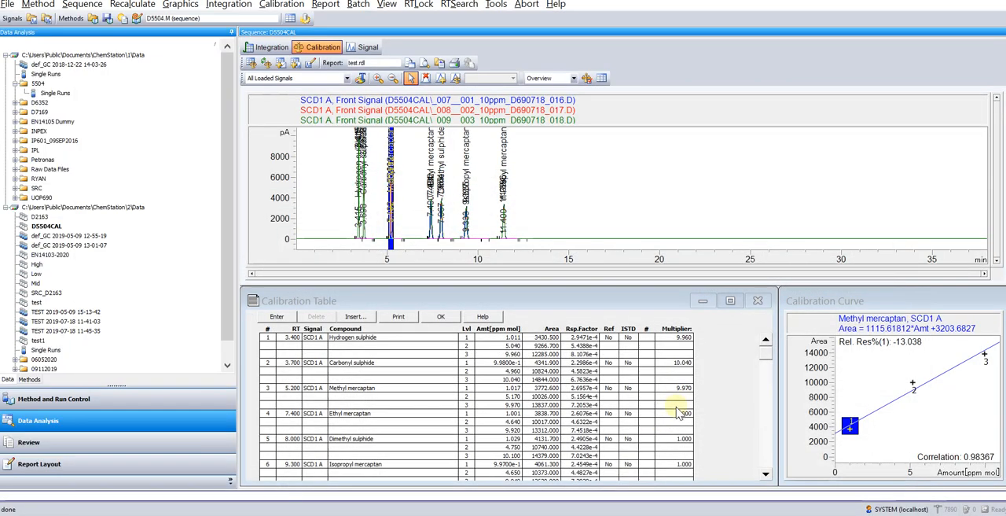
pyautogui.click(678, 416)
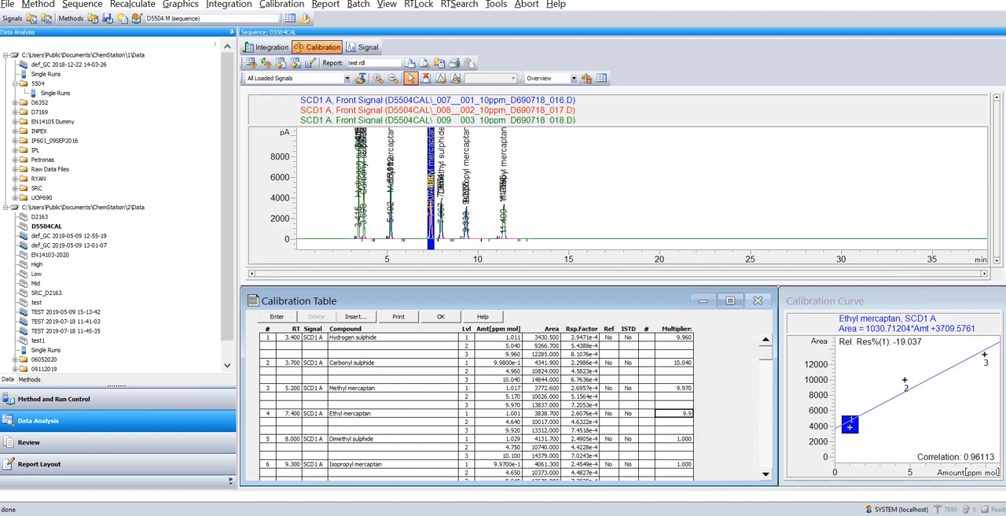
# Check the Excel concentrations and set the ChemStation multipliers to 10.1 for dimethyl sulphide and 10.06 for isopropyl mercaptan
pyautogui.hotkey('alt', 'Tab')
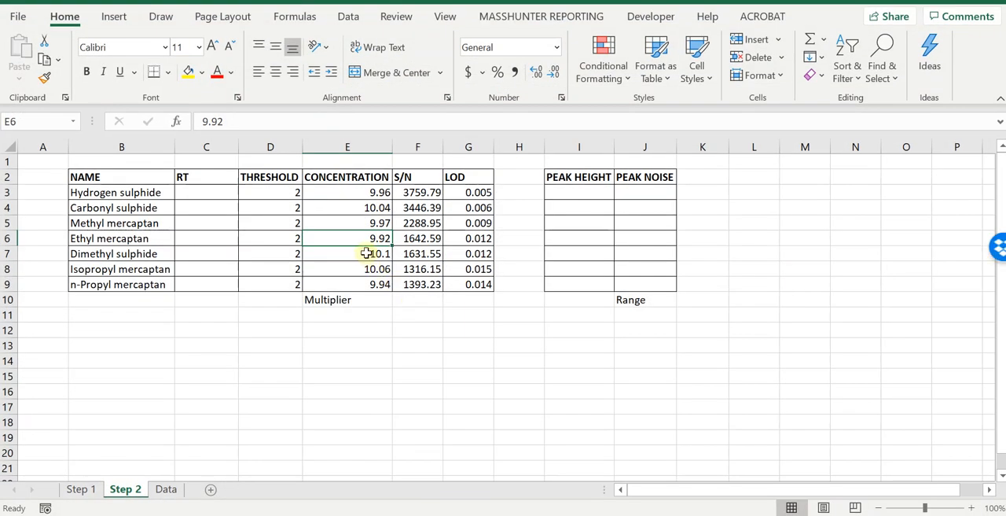
pyautogui.click(361, 256)
pyautogui.hotkey('alt', 'Tab')
pyautogui.click(671, 439)
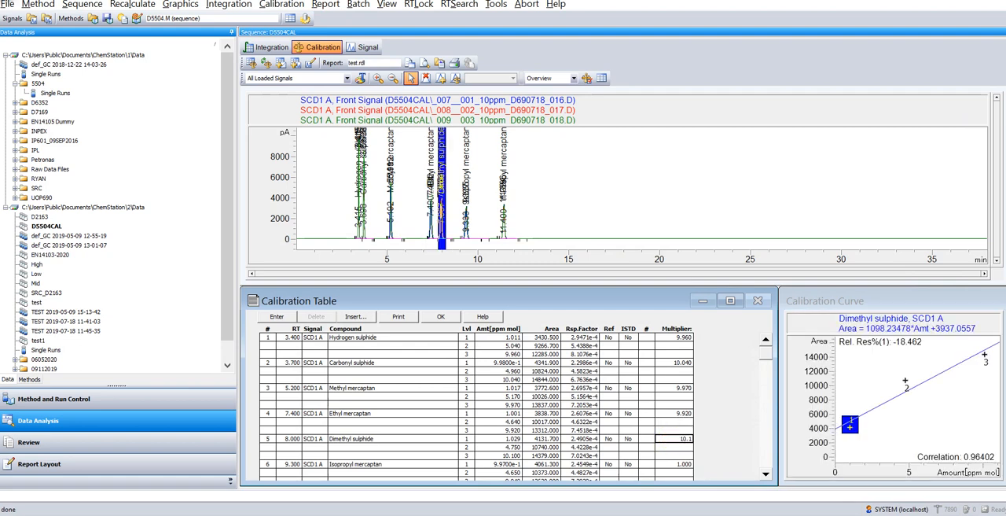
pyautogui.write('10.1')
pyautogui.hotkey('alt', 'Tab')
pyautogui.click(378, 269)
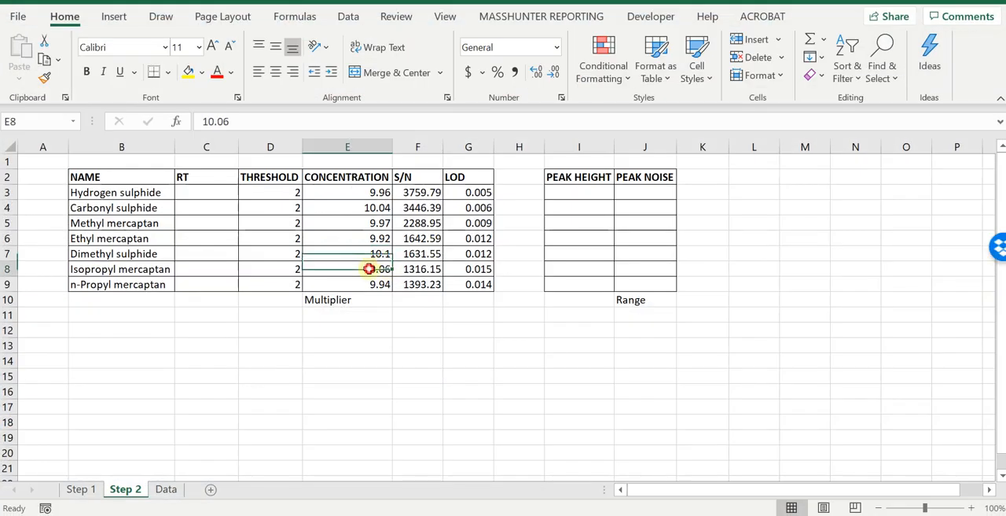
pyautogui.hotkey('alt', 'Tab')
pyautogui.scroll(-1, 712, 443)
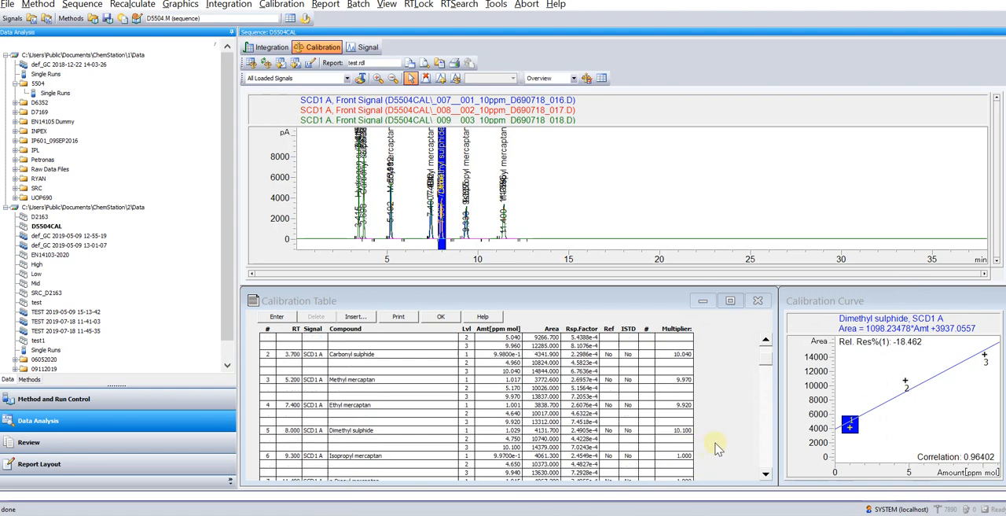
pyautogui.click(681, 438)
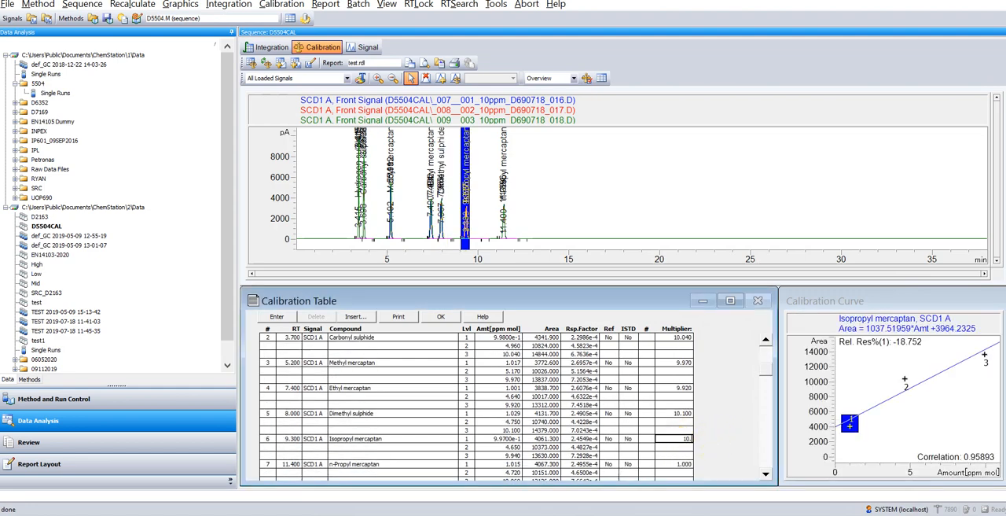
# Check the last concentration in Excel and set the n-propyl mercaptan multiplier to 9.94 in the ChemStation calibration table
pyautogui.hotkey('alt', 'Tab')
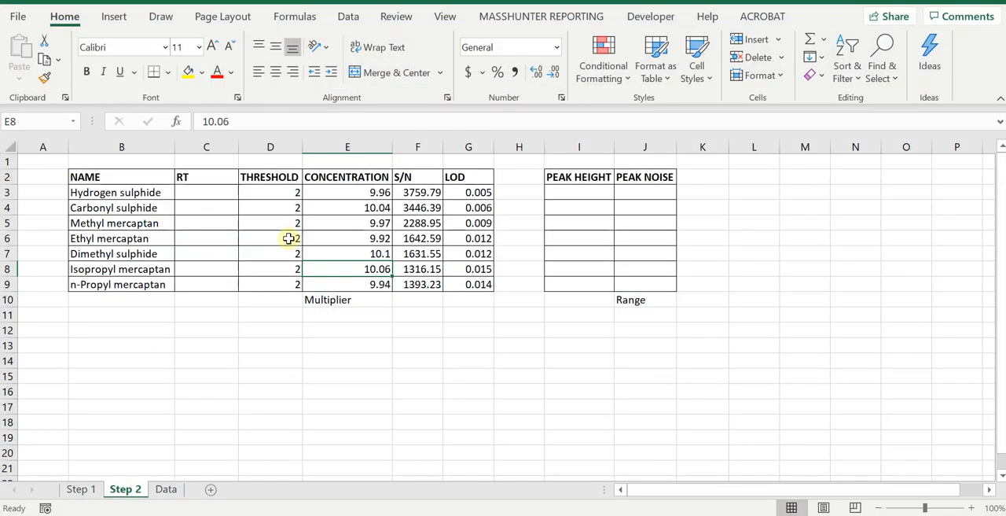
pyautogui.hotkey('alt', 'Tab')
pyautogui.scroll(-1, 754, 457)
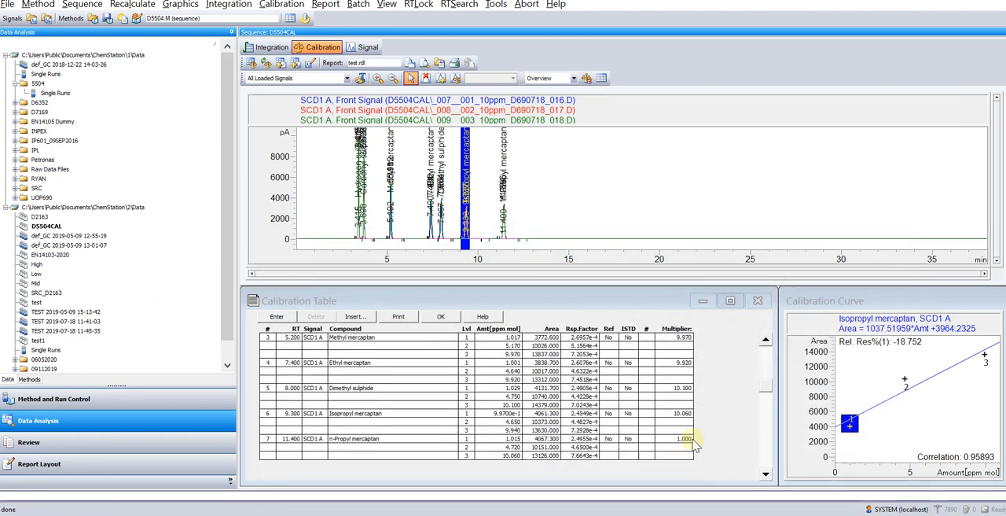
pyautogui.click(677, 439)
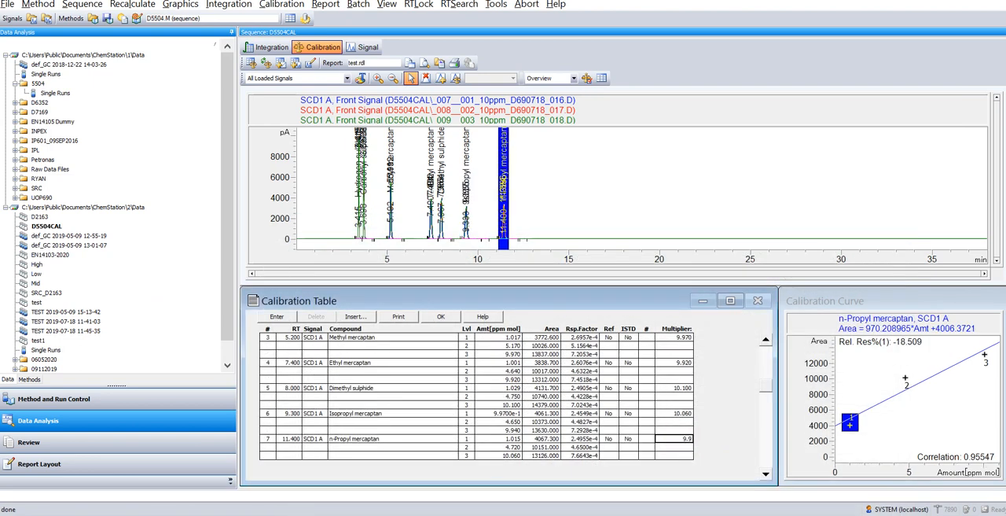
pyautogui.click(633, 388)
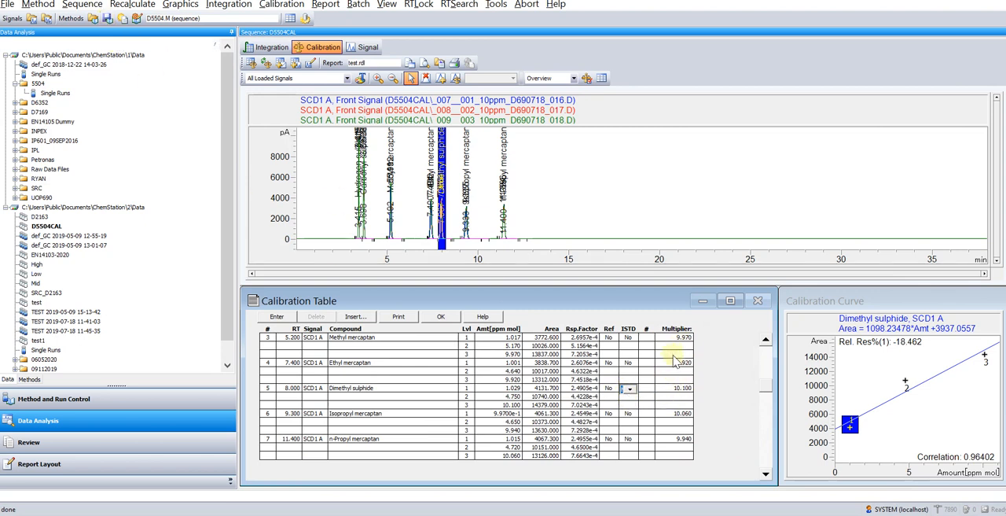
# Save the method D5504.M in the D5504CAL data folder and show the sequence table again
pyautogui.click(108, 18)
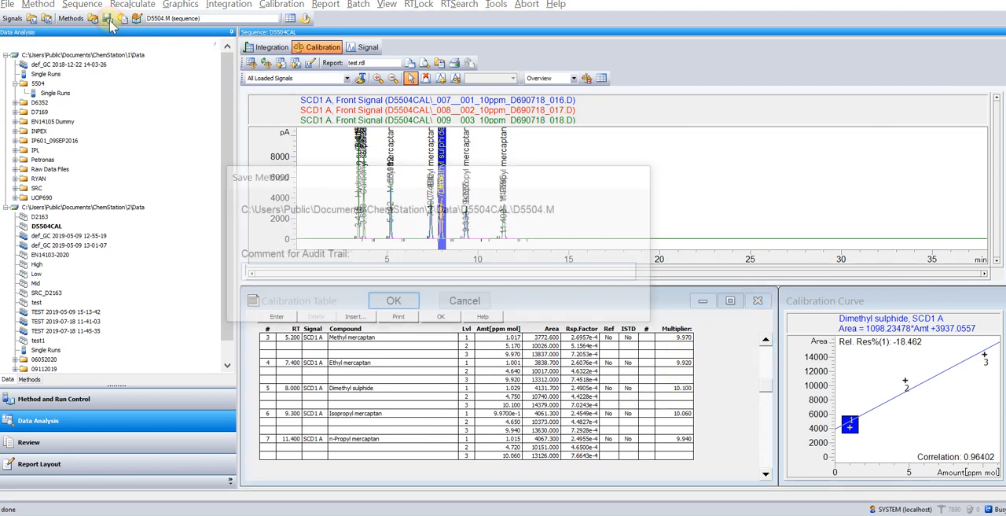
pyautogui.click(394, 300)
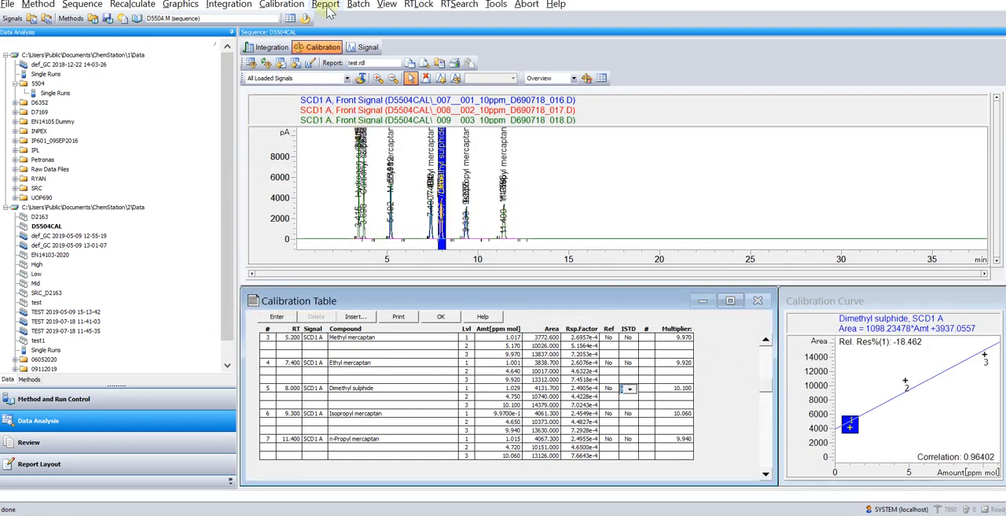
pyautogui.click(290, 18)
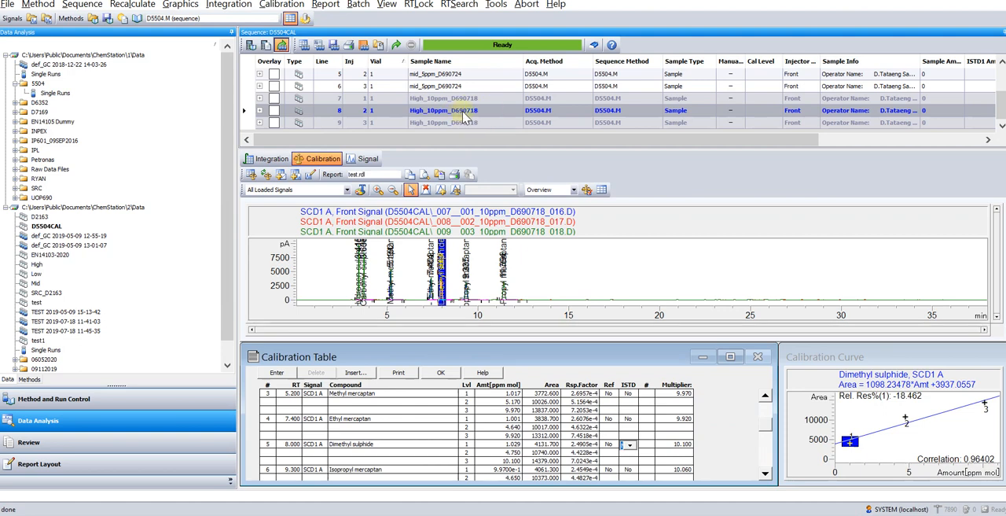
# Load the second High_10ppm_D690718 injection (line 8) on its own and preview its report
pyautogui.moveTo(480, 143); pyautogui.dragTo(375, 141)
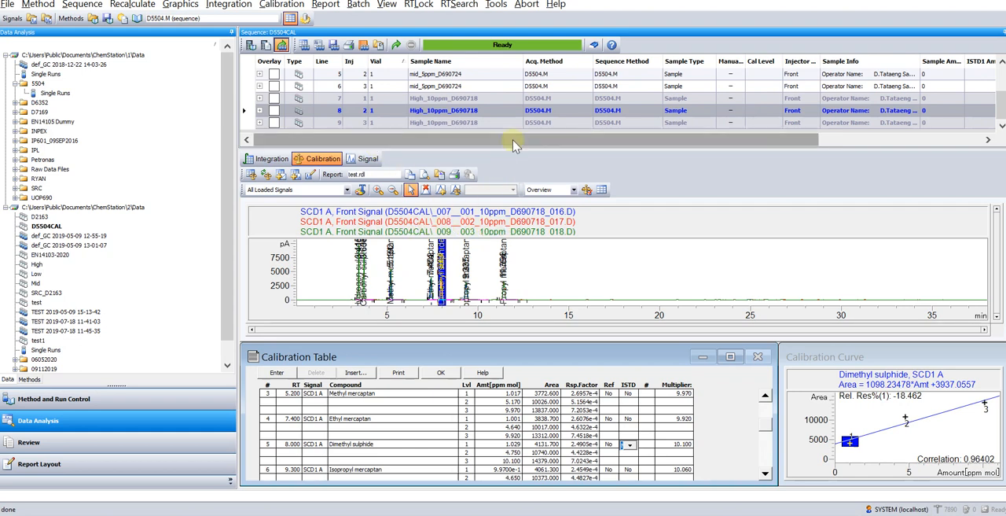
pyautogui.moveTo(512, 141)
pyautogui.mouseDown()
pyautogui.moveTo(676, 143)
pyautogui.moveTo(519, 143)
pyautogui.mouseUp()
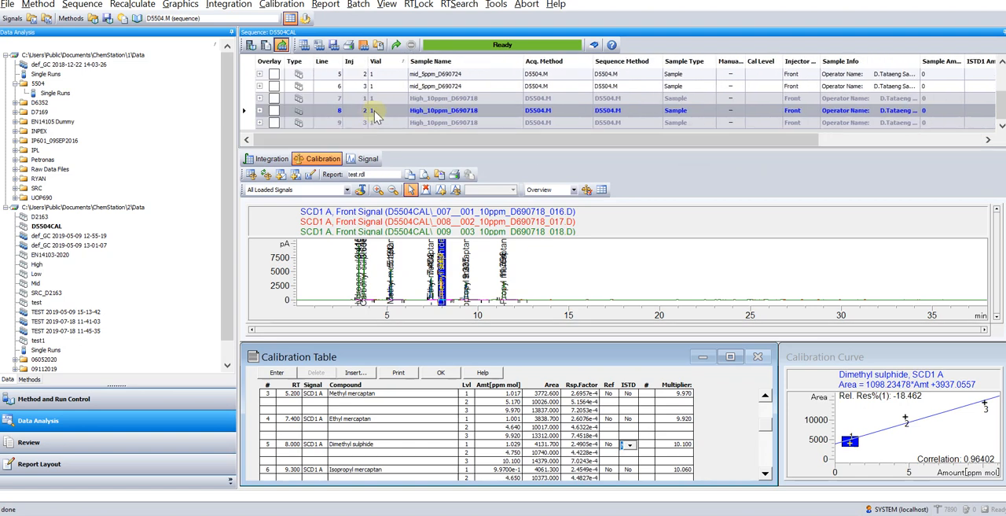
pyautogui.click(372, 110)
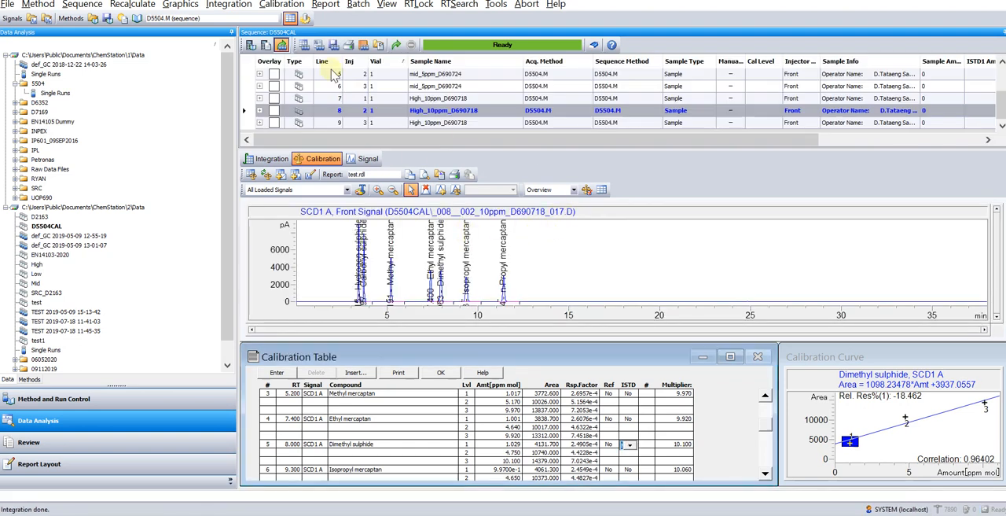
pyautogui.click(326, 5)
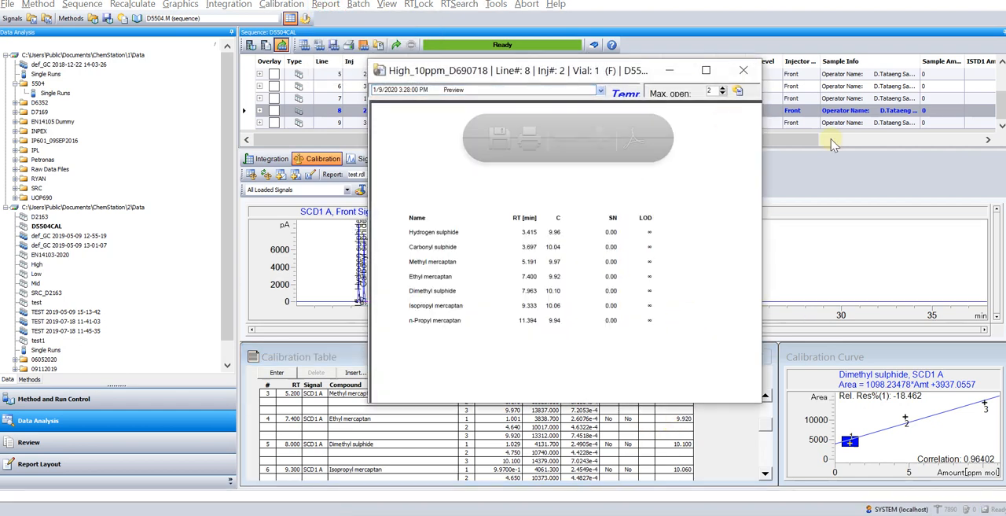
pyautogui.click(743, 70)
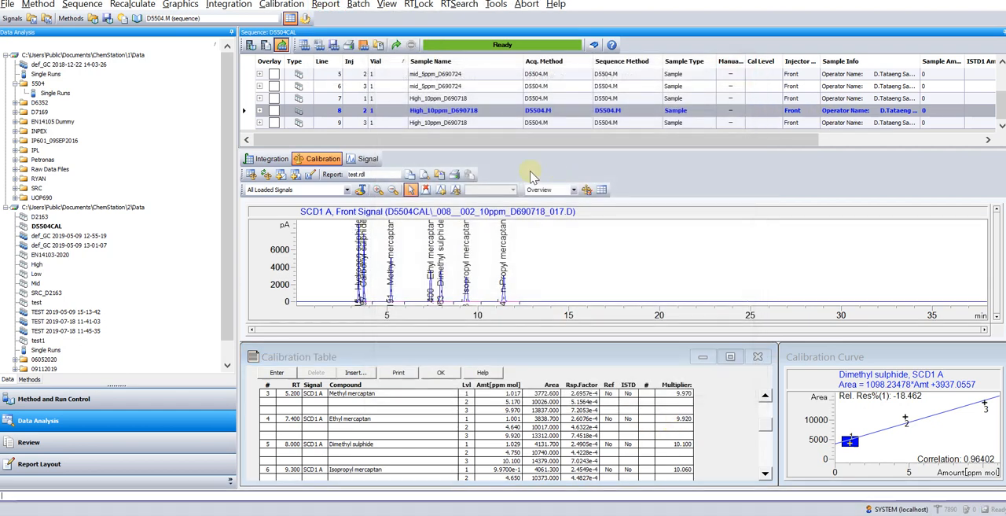
# Open the line 8 injection in Report Layout and load the report template Video 1.rdl
pyautogui.rightClick(447, 111)
pyautogui.click(529, 459)
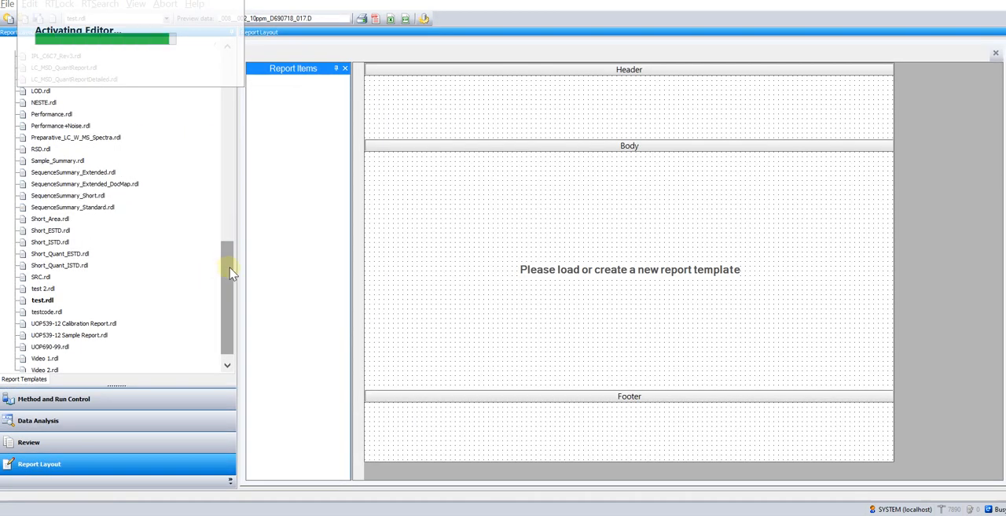
pyautogui.scroll(-1, 225, 274)
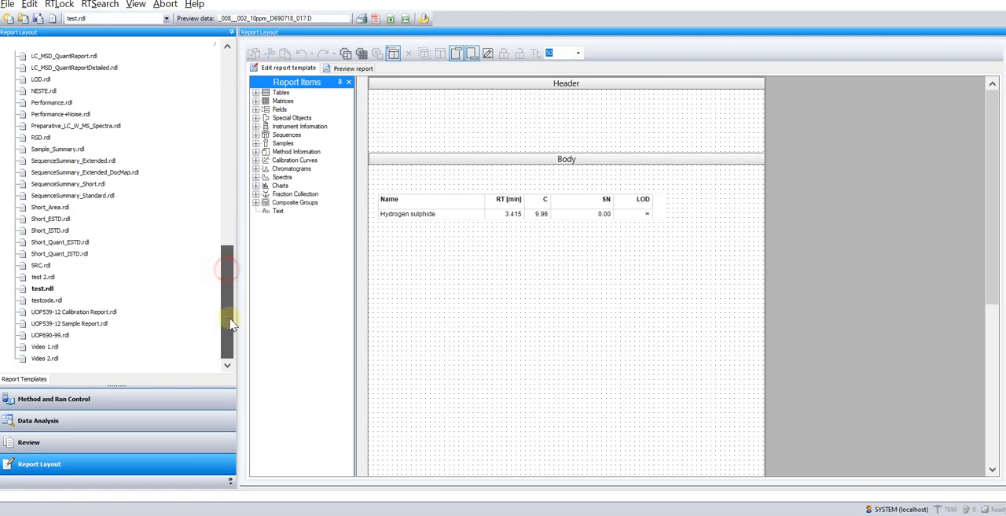
pyautogui.doubleClick(45, 346)
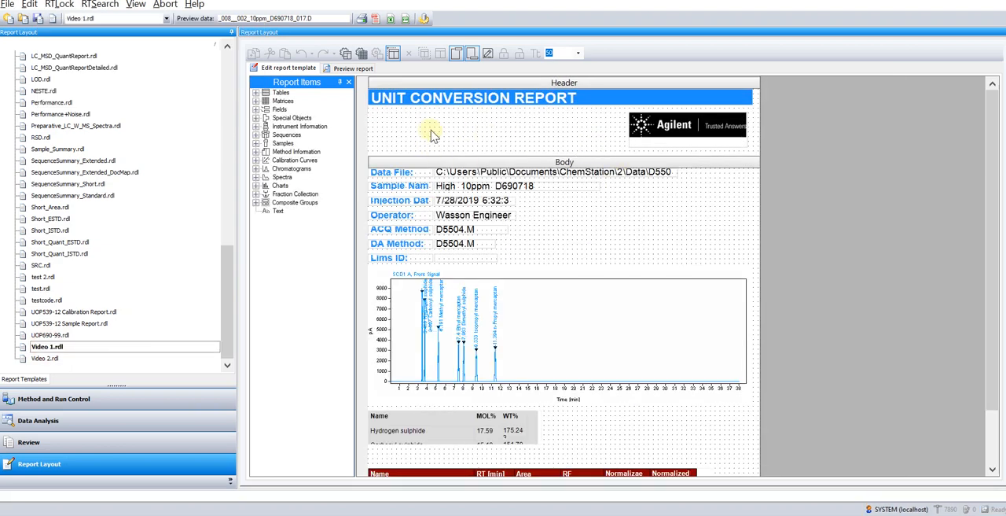
# Save the report template as Video 2.rdl in the RepStyle folder, replacing the existing file
pyautogui.click(8, 6)
pyautogui.click(46, 87)
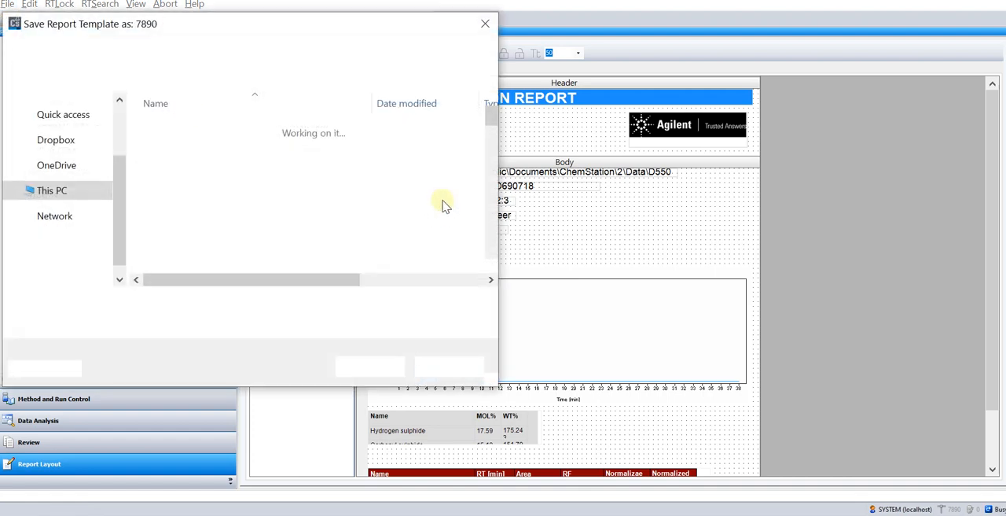
pyautogui.moveTo(491, 118); pyautogui.dragTo(489, 250)
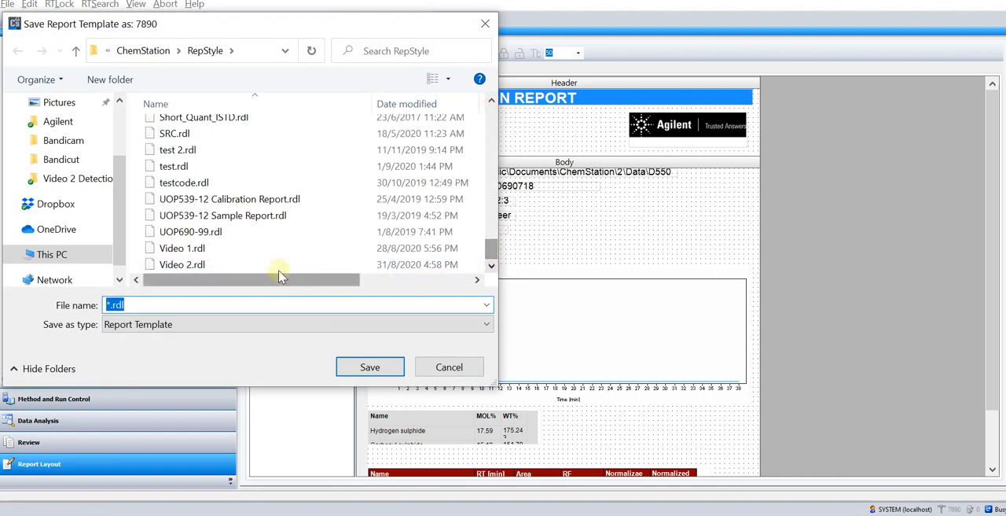
pyautogui.click(251, 264)
pyautogui.click(371, 366)
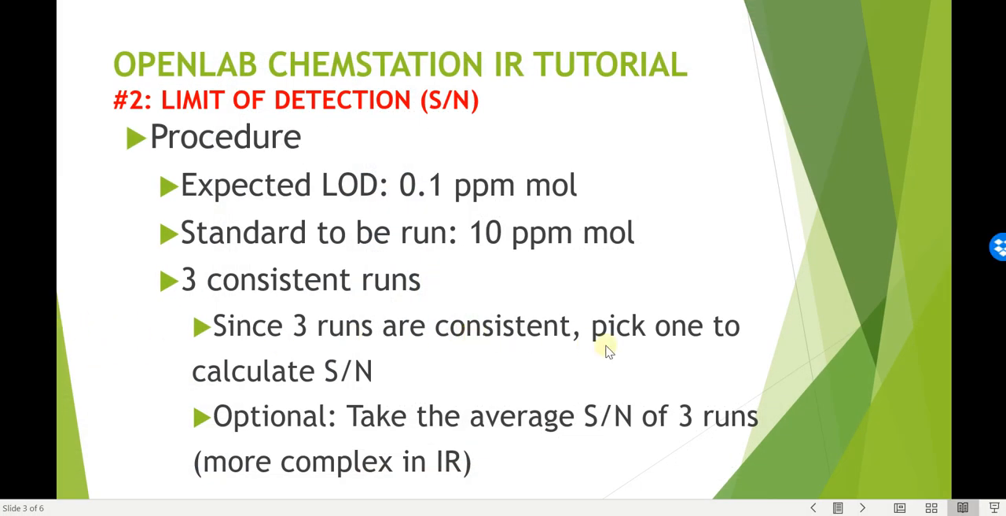
# Switch to the PowerPoint slide show and advance to the Planning slide to review the intended report structure
pyautogui.click(610, 349)
pyautogui.click(611, 350)
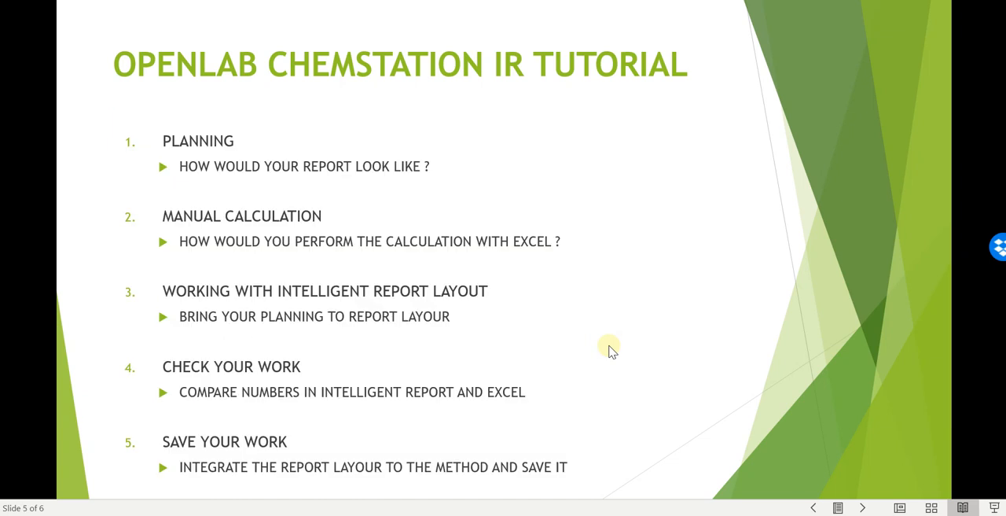
pyautogui.click(609, 348)
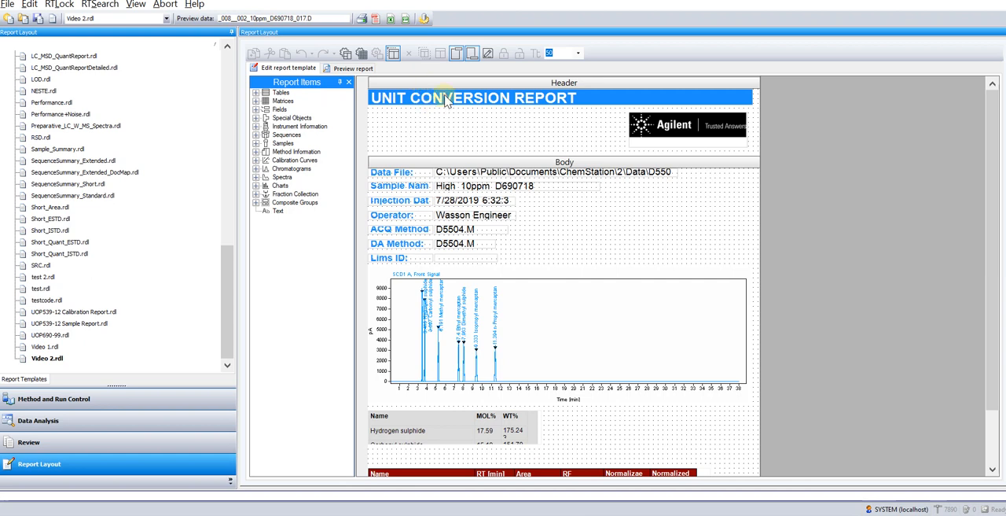
# Replace the UNIT CONVERSION REPORT title in the ChemStation report header with an "LOD (S/N APPROACH)" report title
pyautogui.click(445, 98)
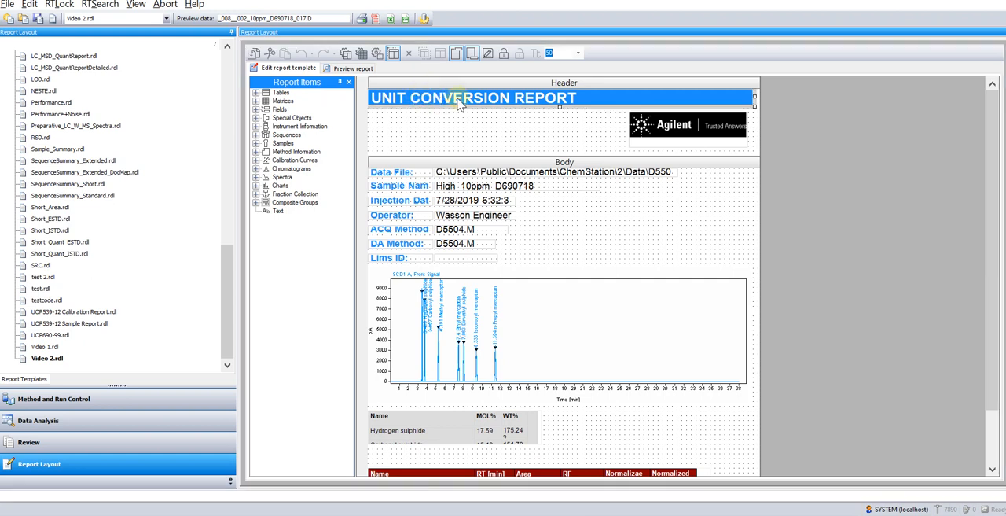
pyautogui.doubleClick(460, 100)
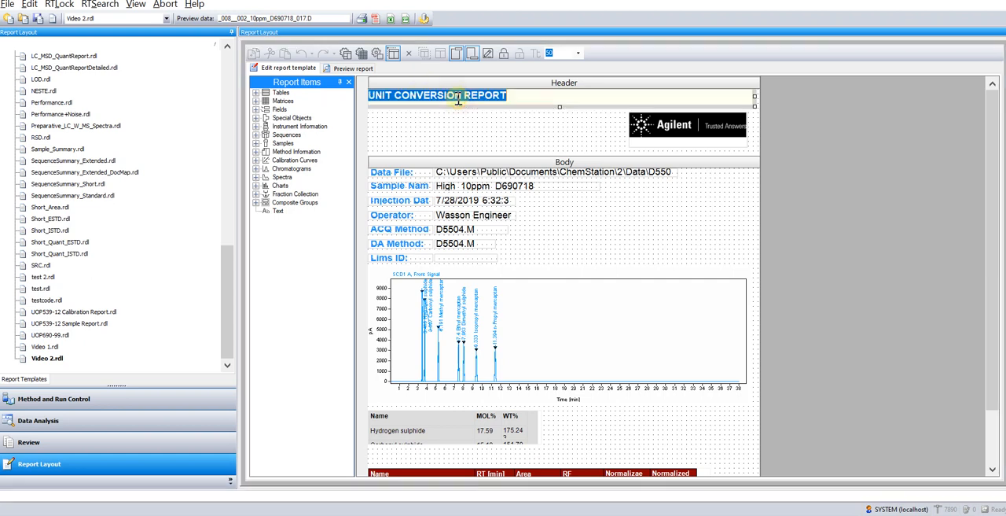
pyautogui.write('LOD (S/N APPROACH')
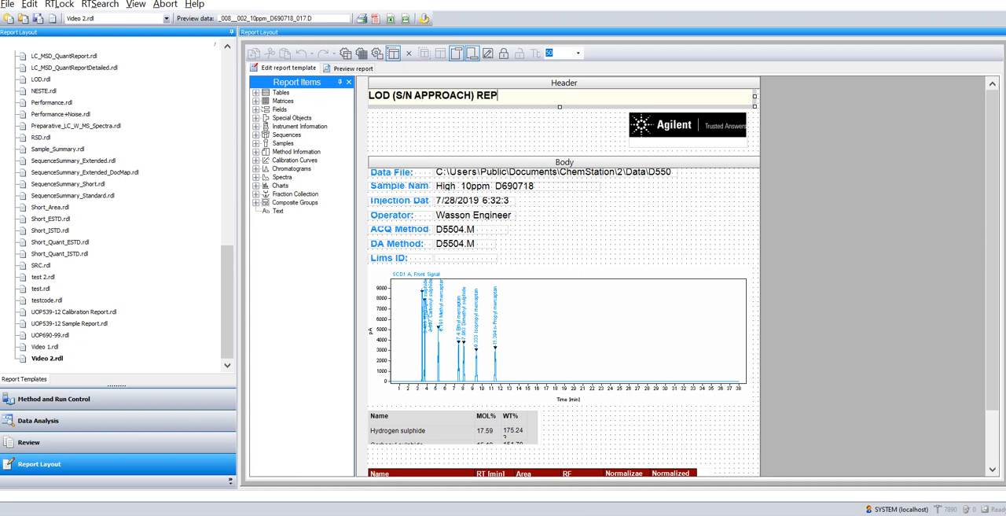
pyautogui.moveTo(496, 120); pyautogui.dragTo(554, 139)
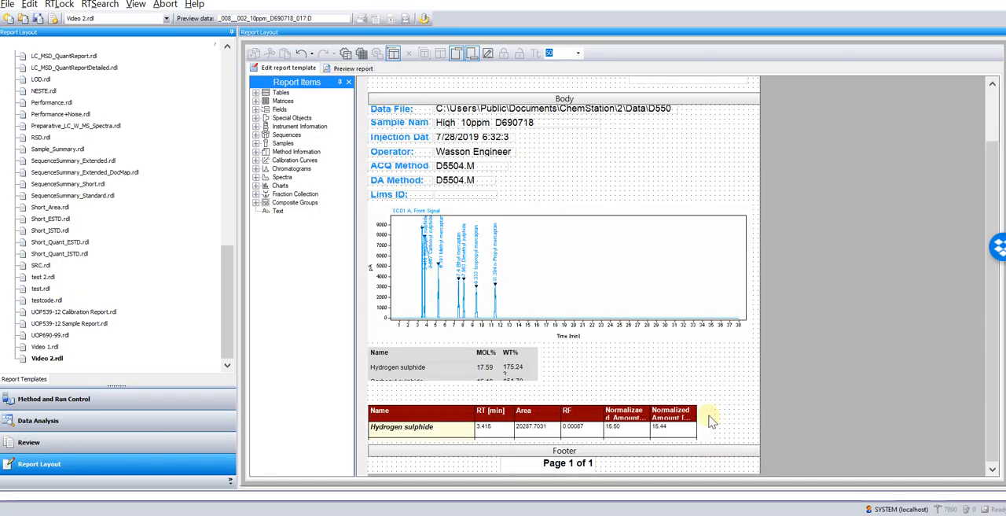
# Check the planned layout, then delete both existing results tables below the chromatogram in the report body
pyautogui.scroll(-3, 492, 369)
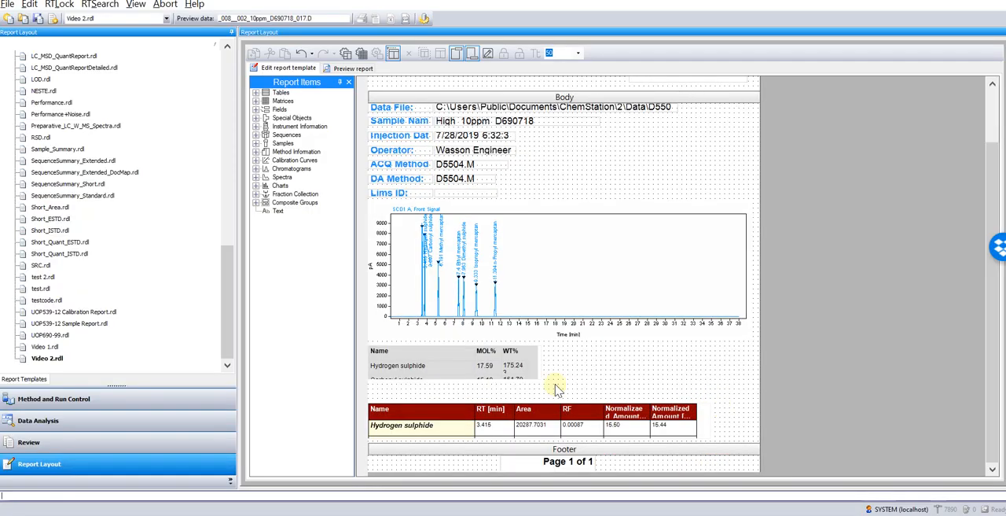
pyautogui.click(515, 376)
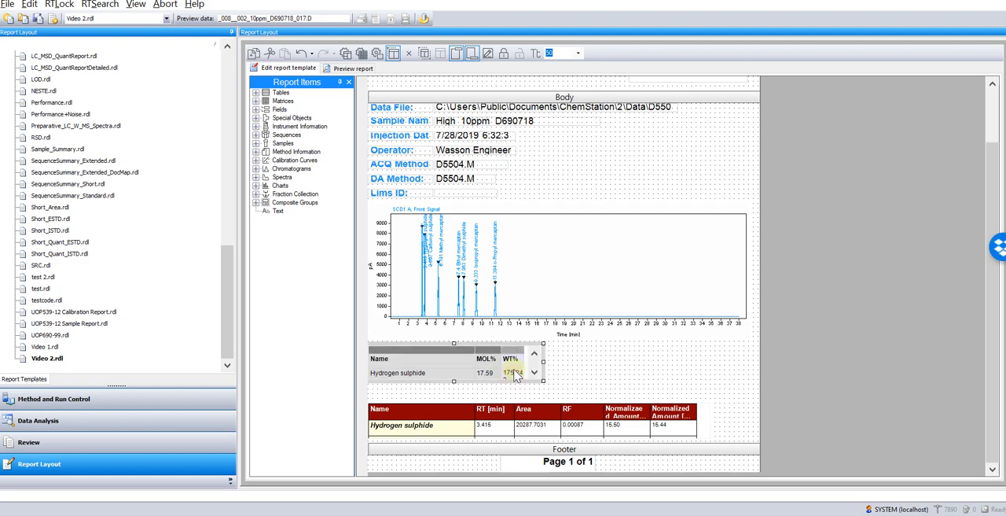
pyautogui.press('Delete')
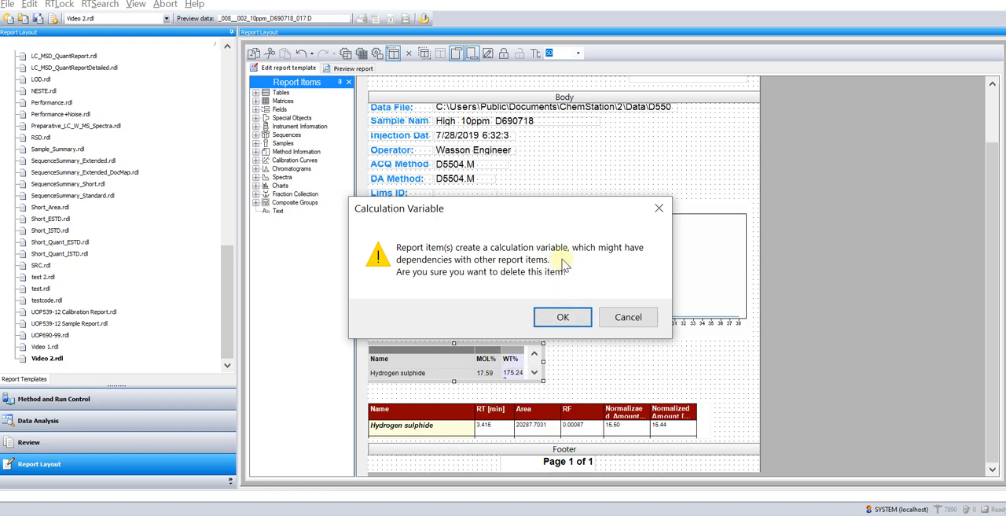
pyautogui.click(563, 317)
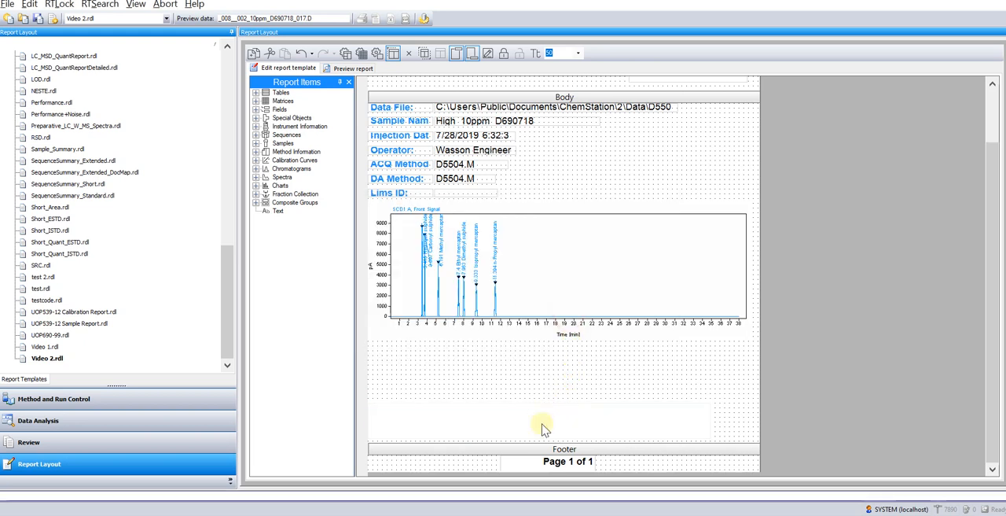
pyautogui.press('Delete')
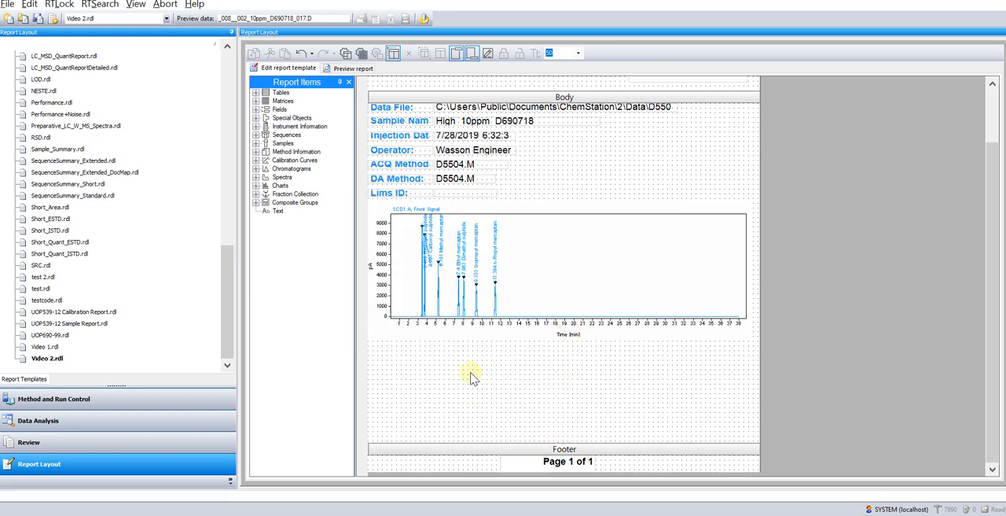
# Insert a Compound Results table from the peaks and compounds items directly below the chromatogram
pyautogui.click(255, 93)
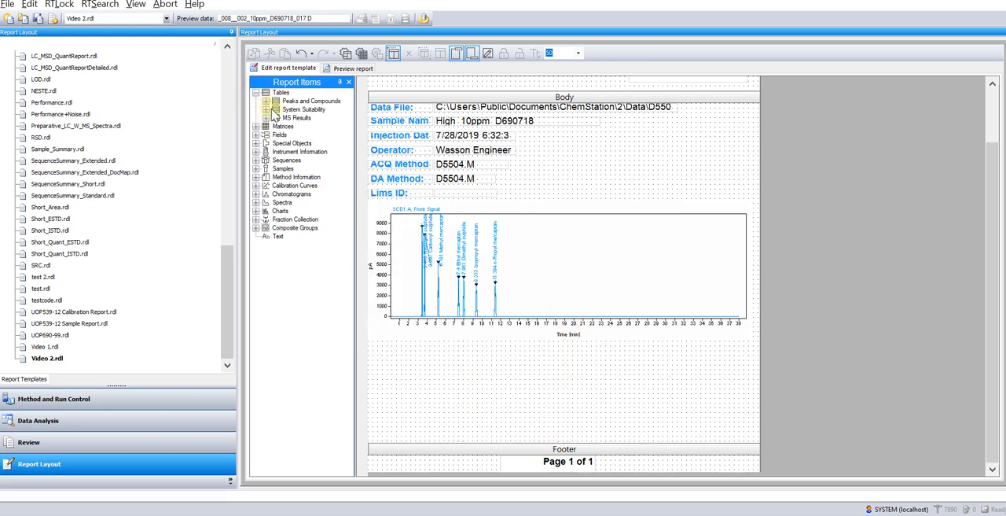
pyautogui.click(265, 101)
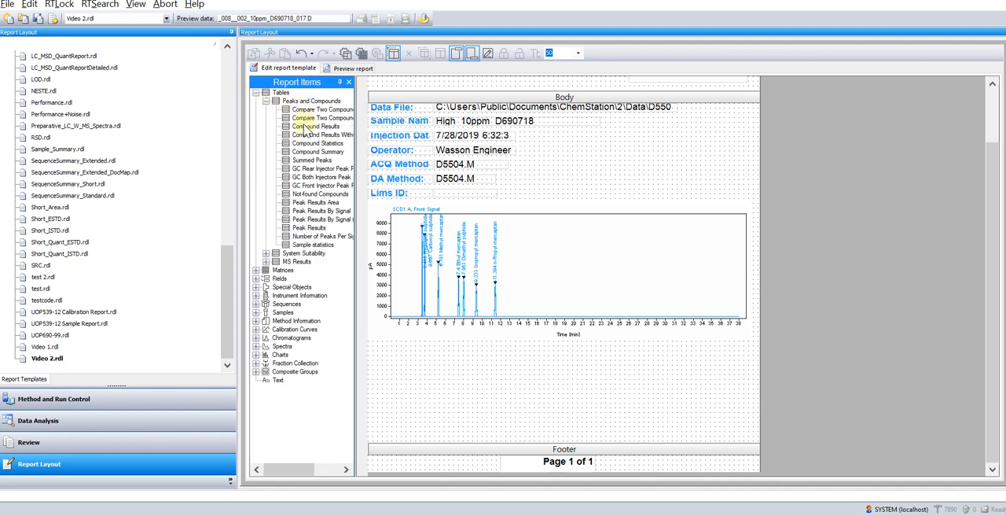
pyautogui.moveTo(300, 130); pyautogui.dragTo(370, 352)
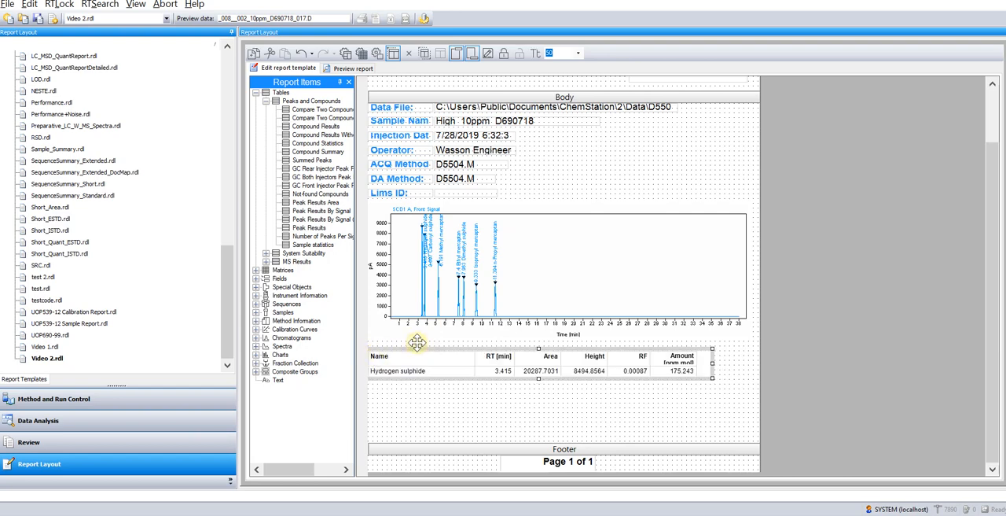
# Compare the new table with the Planning slide and remove its Area, Height, RF and Amount columns
pyautogui.doubleClick(506, 376)
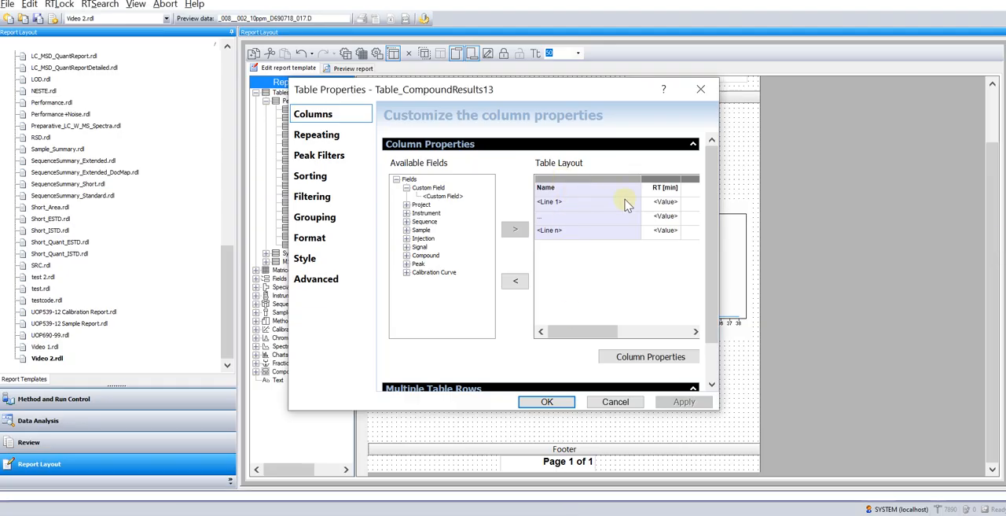
pyautogui.click(664, 189)
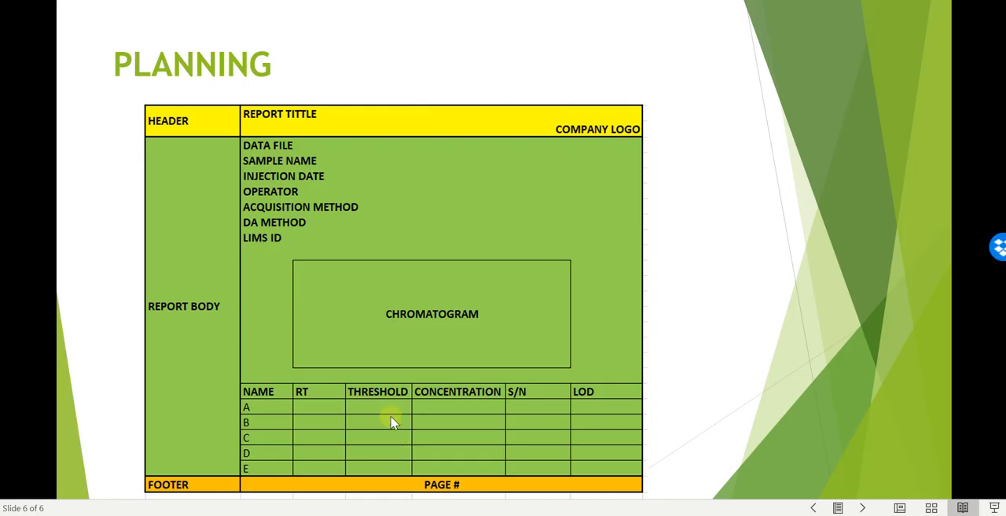
pyautogui.click(396, 426)
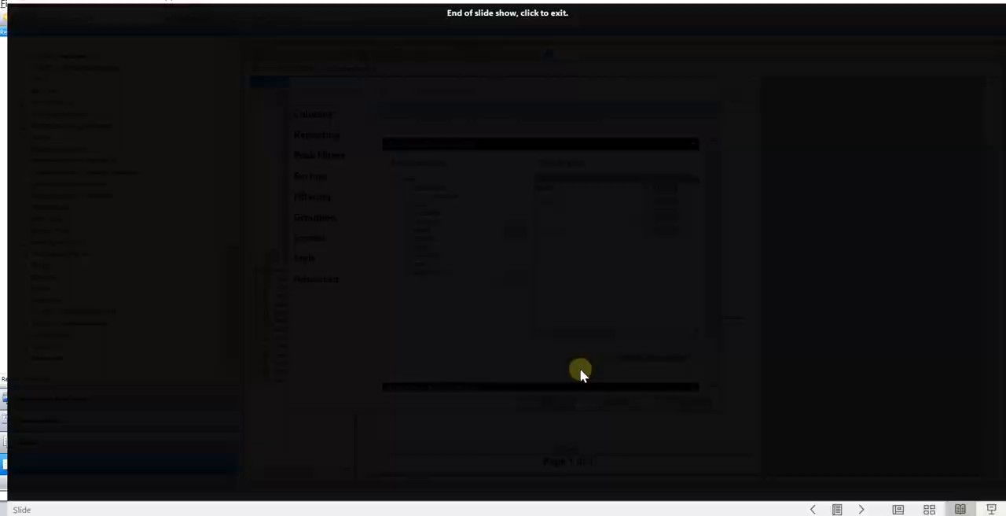
pyautogui.click(579, 372)
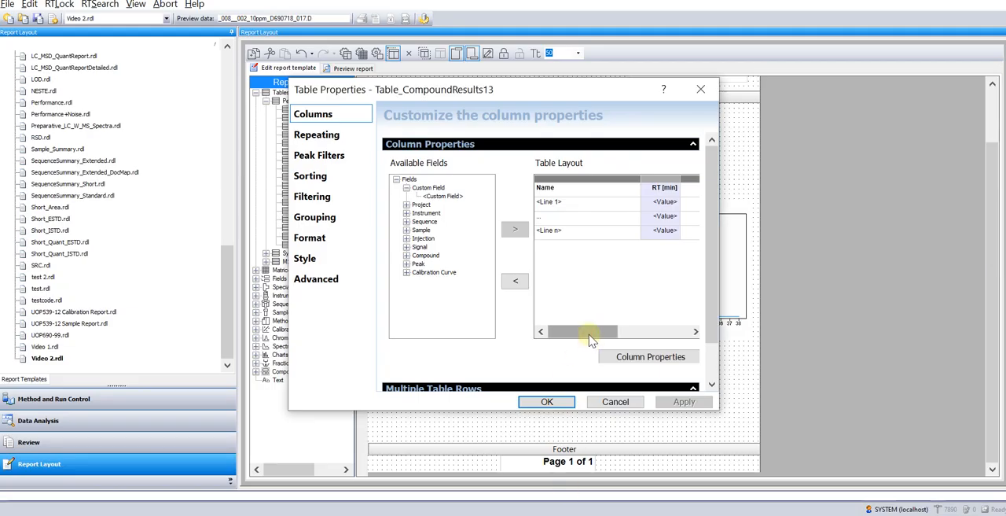
pyautogui.moveTo(591, 333); pyautogui.dragTo(631, 333)
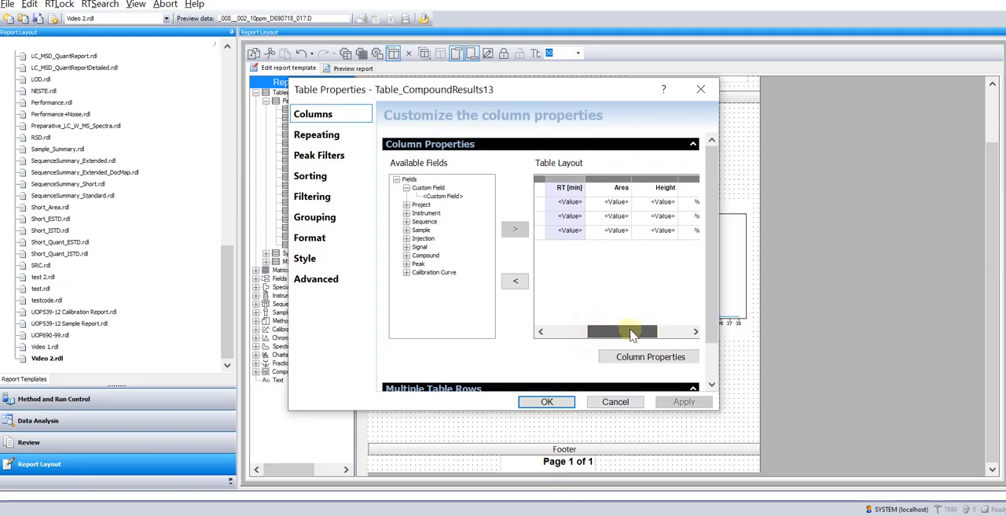
pyautogui.click(613, 203)
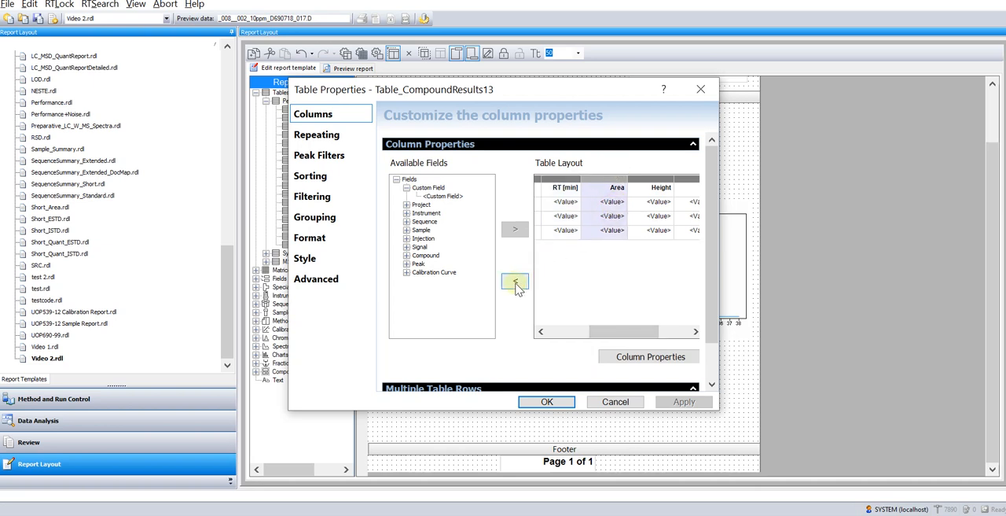
pyautogui.click(516, 283)
pyautogui.click(515, 281)
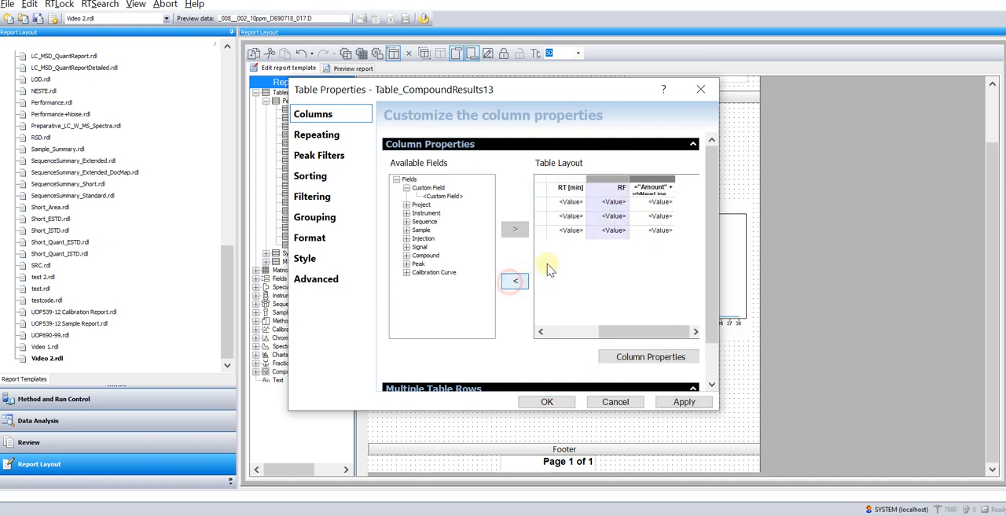
pyautogui.click(612, 209)
pyautogui.click(515, 280)
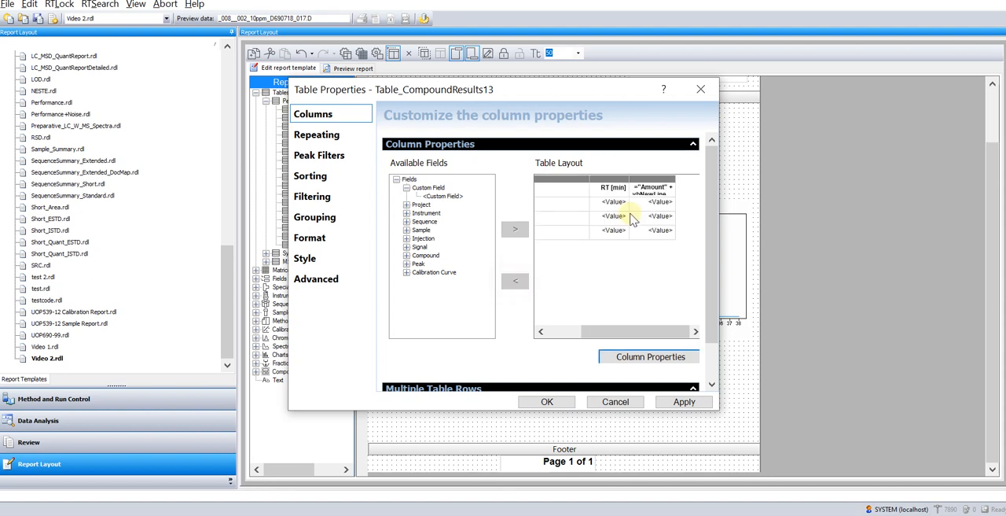
pyautogui.click(626, 226)
pyautogui.click(515, 281)
# Add a custom field column after the RT column and check the Planning slide for the next required column
pyautogui.click(634, 201)
pyautogui.click(660, 205)
pyautogui.click(443, 196)
pyautogui.click(516, 229)
pyautogui.click(663, 208)
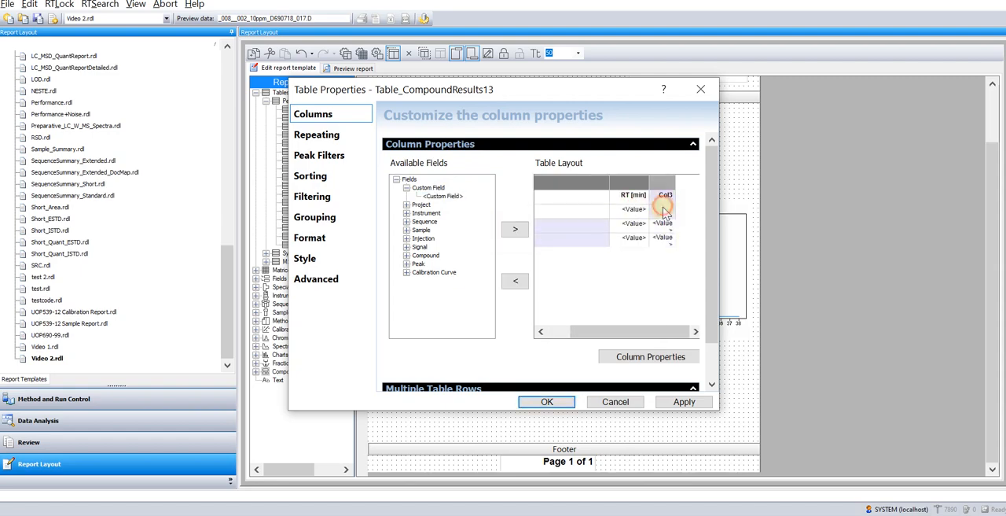
pyautogui.hotkey('alt', 'Tab')
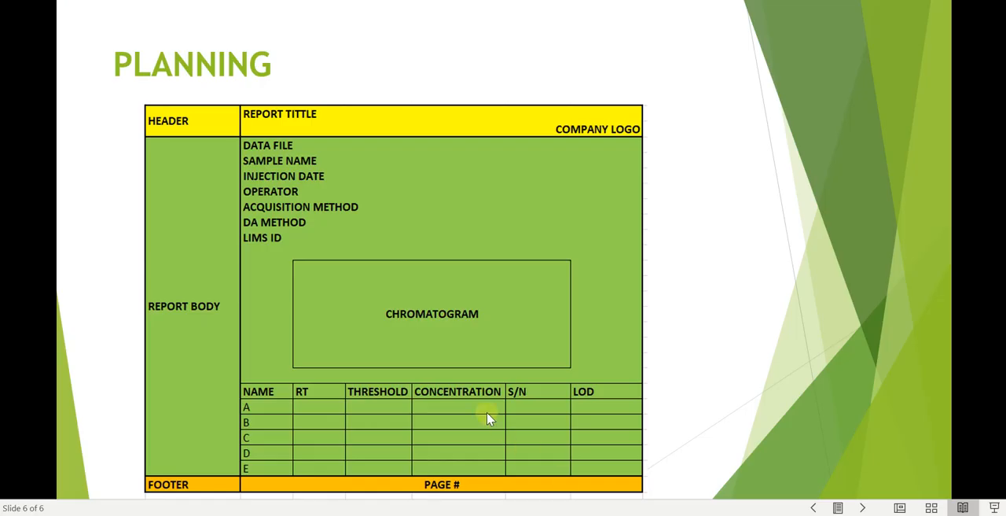
# Add three more custom field columns after Col3 to cover the remaining columns on the Planning slide
pyautogui.hotkey('alt', 'Tab')
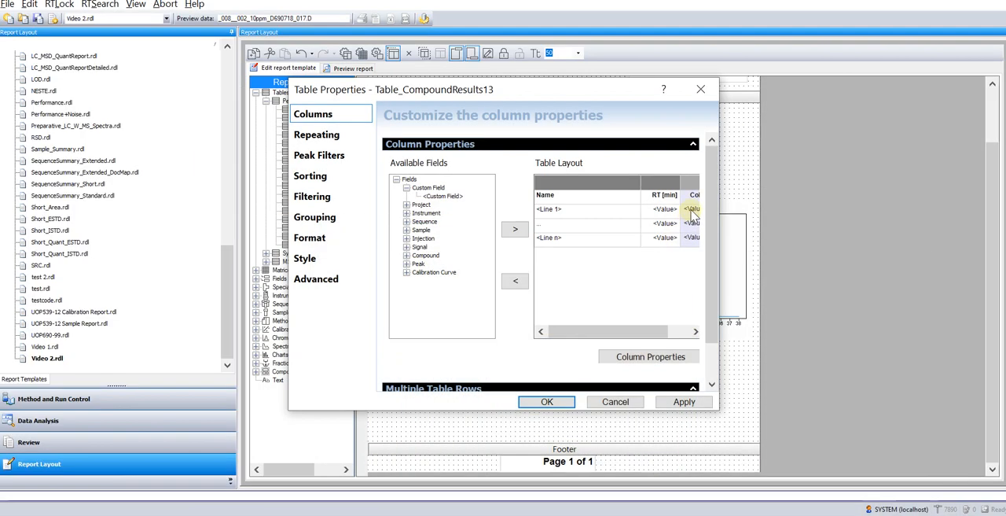
pyautogui.click(515, 229)
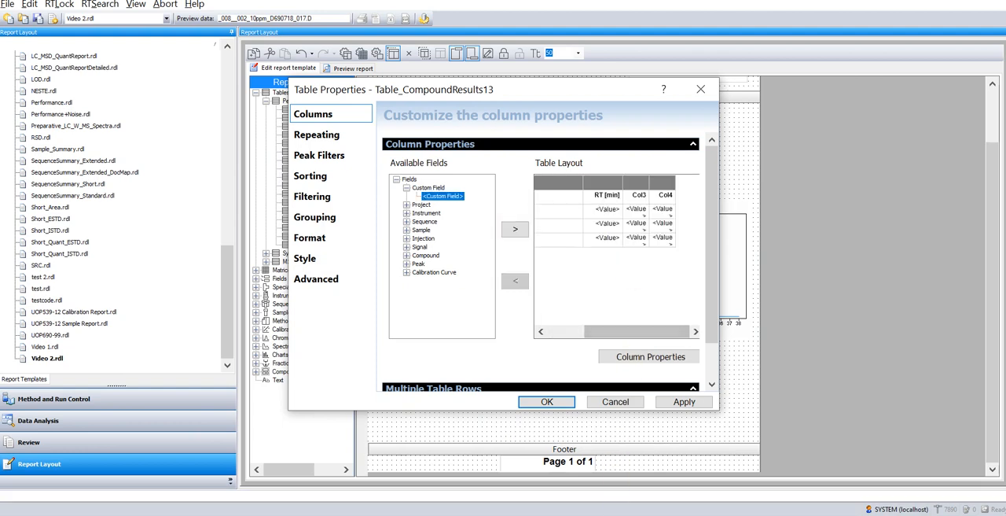
pyautogui.hotkey('alt', 'Tab')
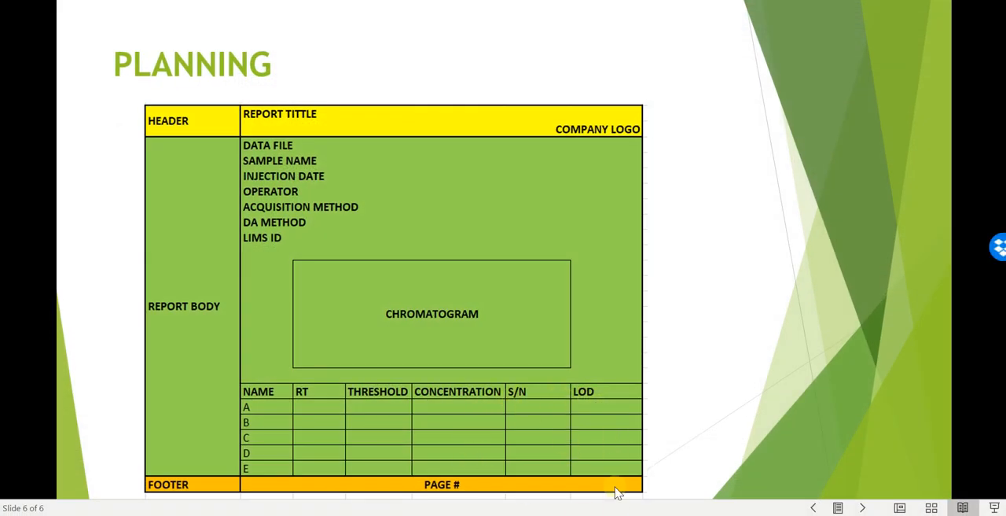
pyautogui.hotkey('alt', 'Tab')
pyautogui.click(514, 229)
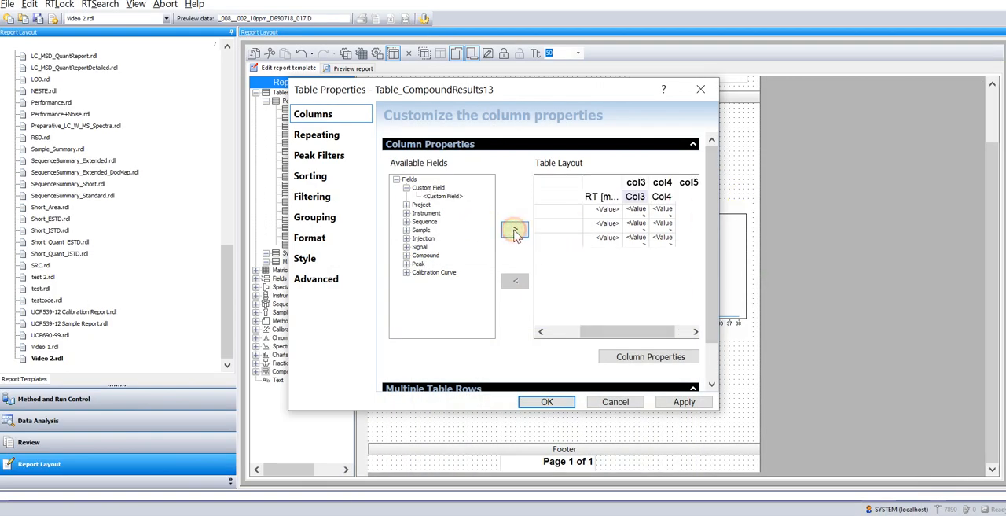
pyautogui.click(516, 229)
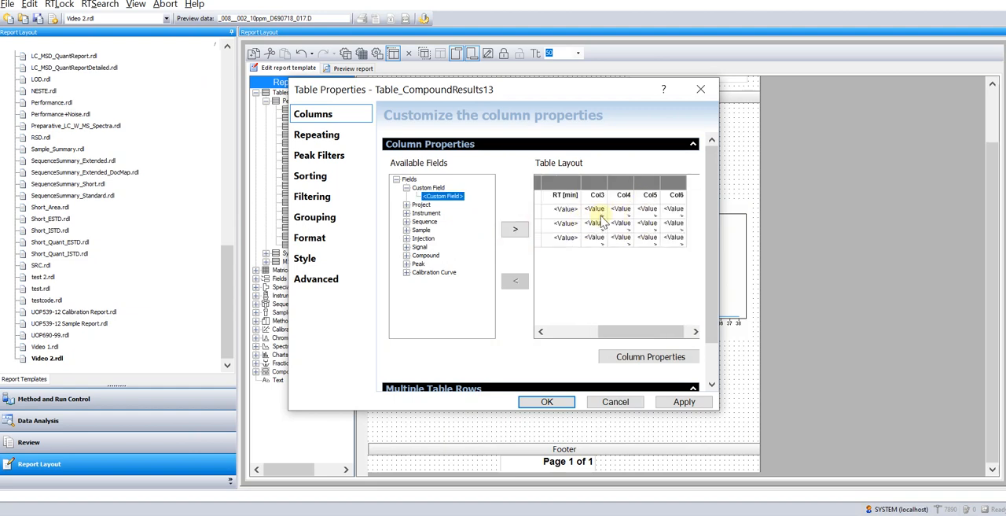
# Set the first custom column's (Col3) header text to Threshold and its value expression to =2
pyautogui.click(595, 222)
pyautogui.click(651, 359)
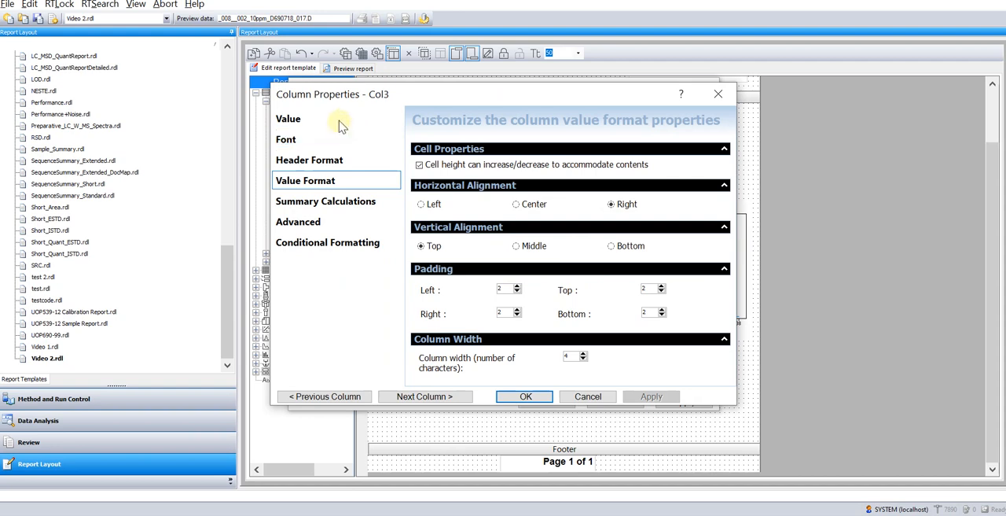
pyautogui.click(288, 119)
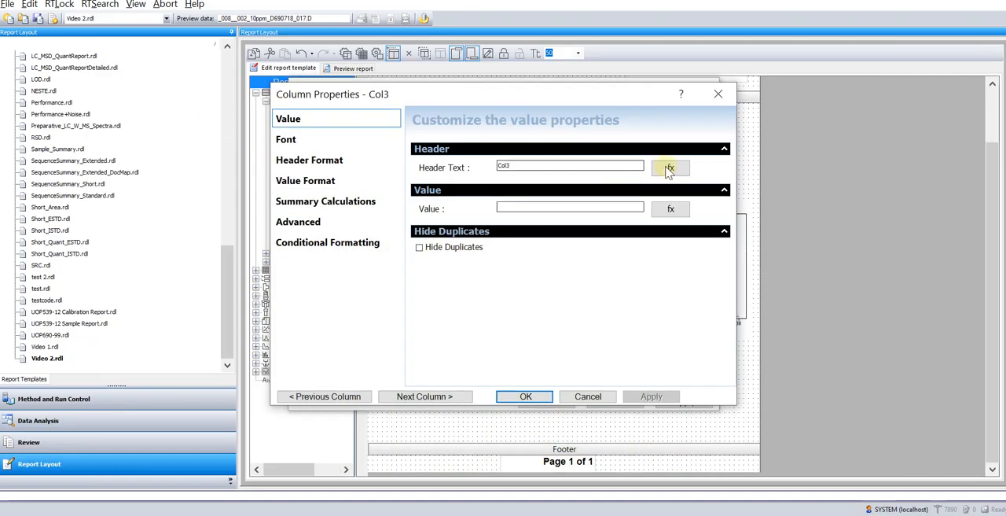
pyautogui.click(667, 166)
pyautogui.doubleClick(401, 155)
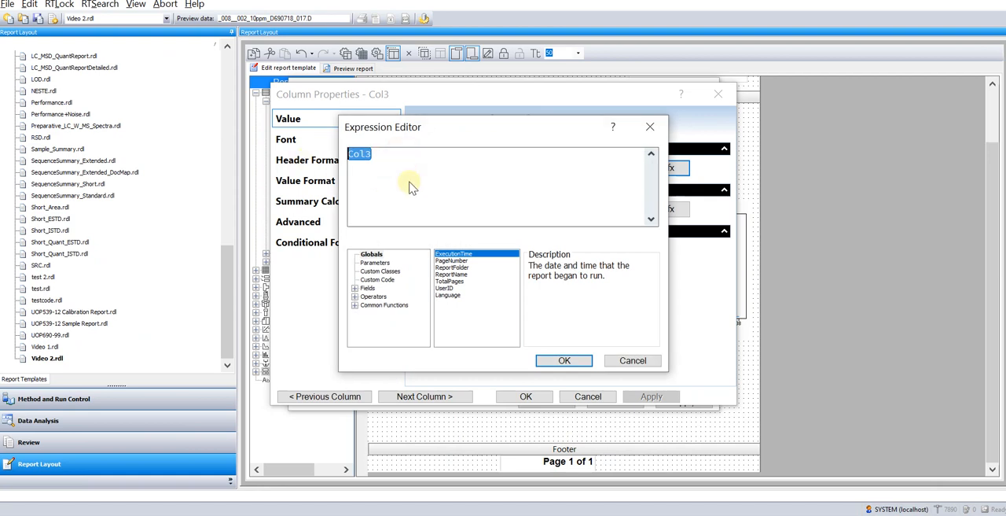
pyautogui.write('Threshold')
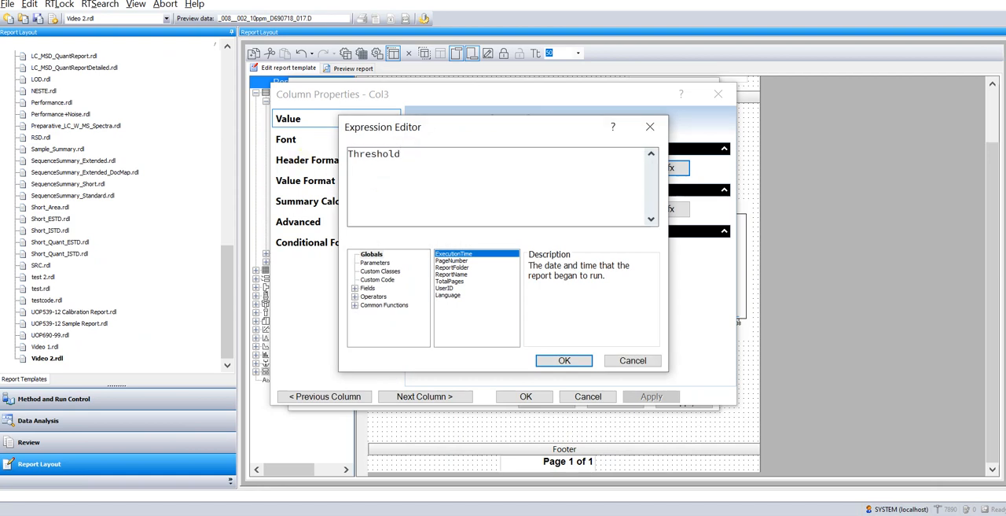
pyautogui.click(563, 361)
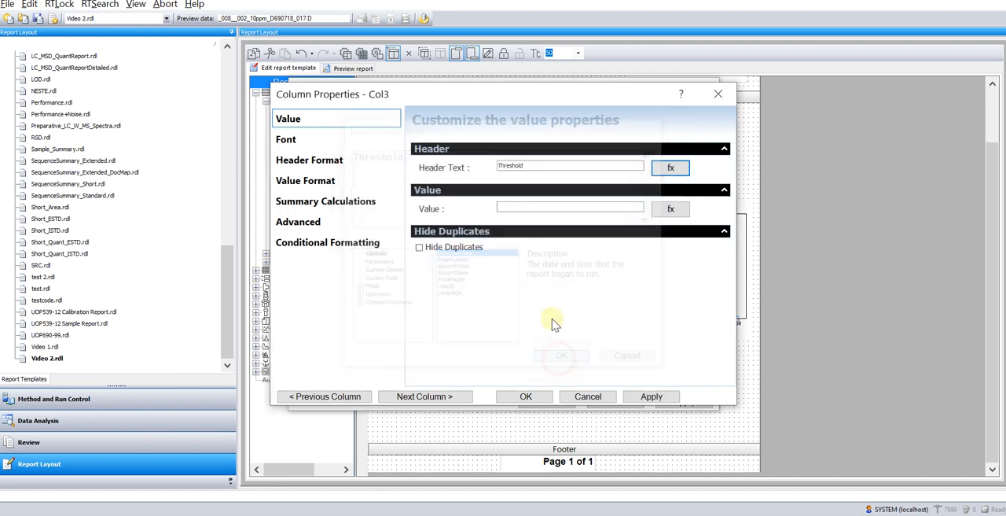
pyautogui.click(671, 211)
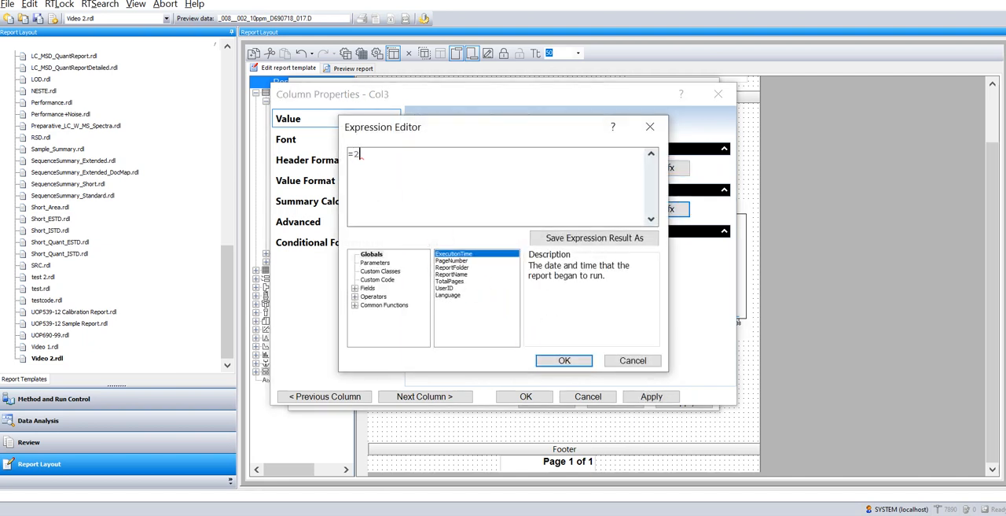
pyautogui.click(563, 360)
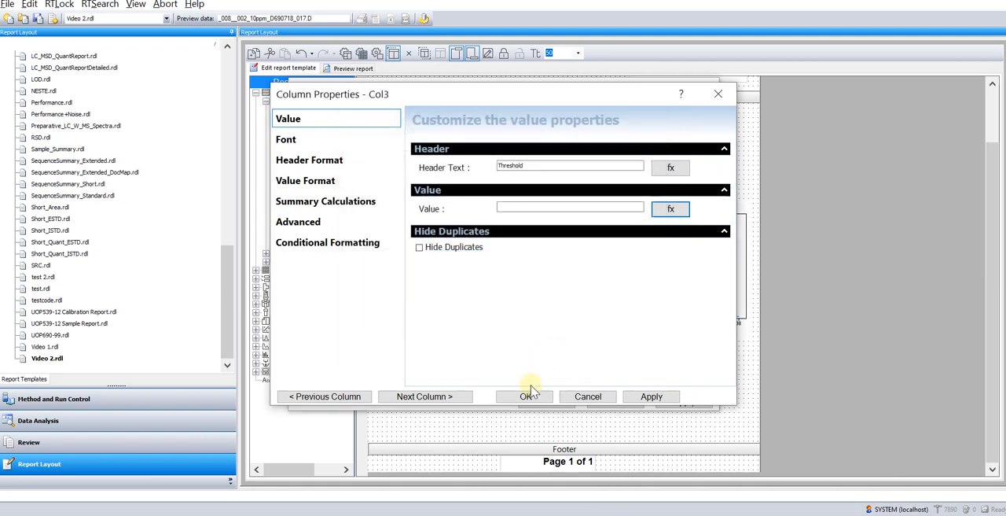
# Set the header text of the Col4 column to "Concentration [ppm mol]"
pyautogui.click(419, 396)
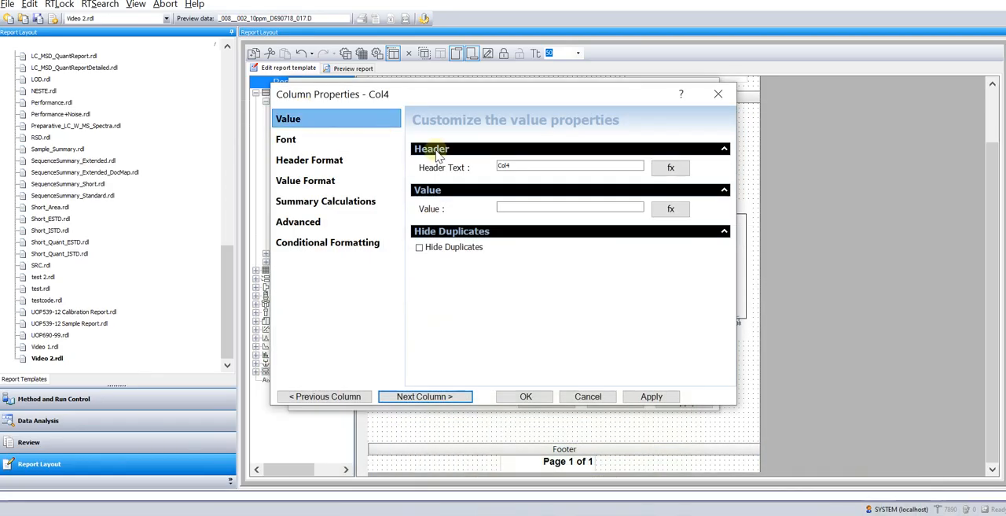
pyautogui.click(670, 167)
pyautogui.doubleClick(450, 160)
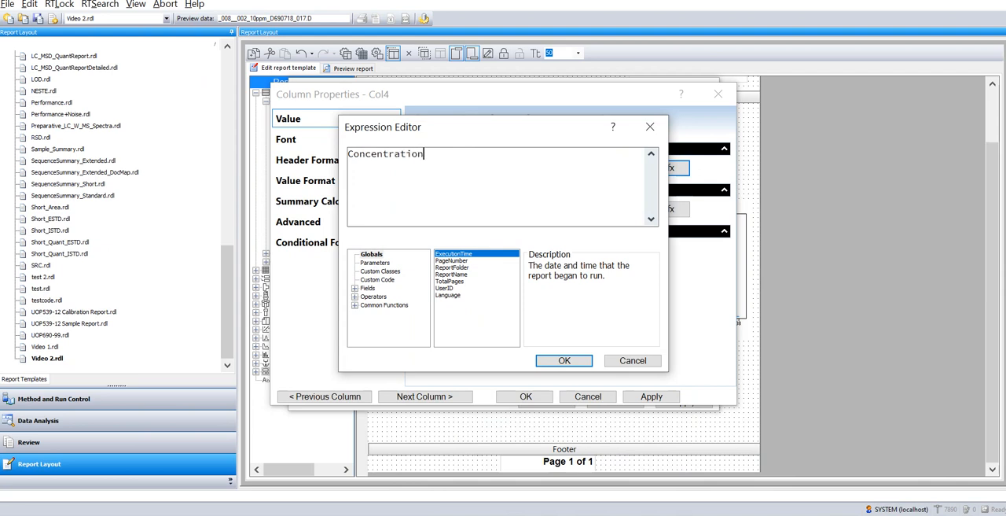
pyautogui.click(573, 360)
pyautogui.click(565, 360)
# Consult the Procedure slide and set the concentration column's value expression to =compound_amount/peak_area/compound_responsefactor
pyautogui.click(673, 209)
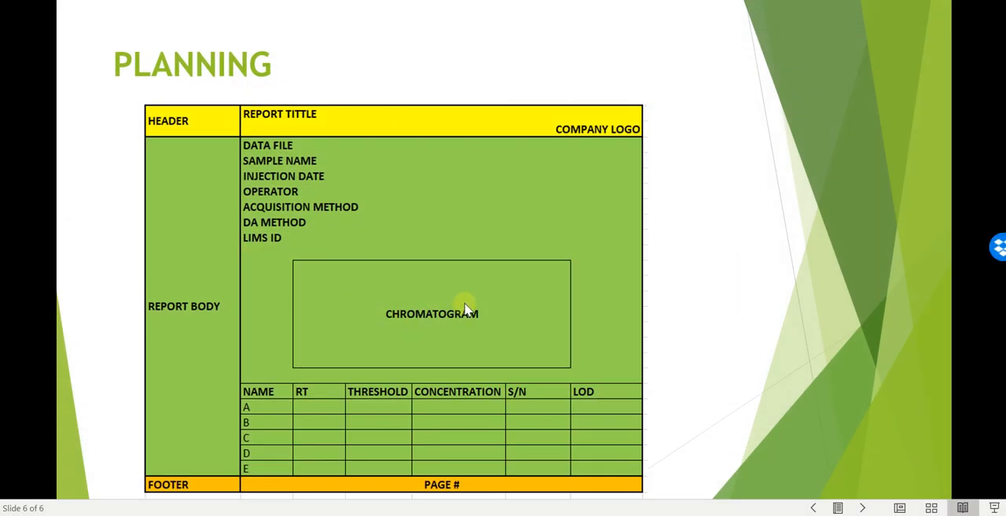
pyautogui.click(465, 308)
pyautogui.scroll(1, 468, 304)
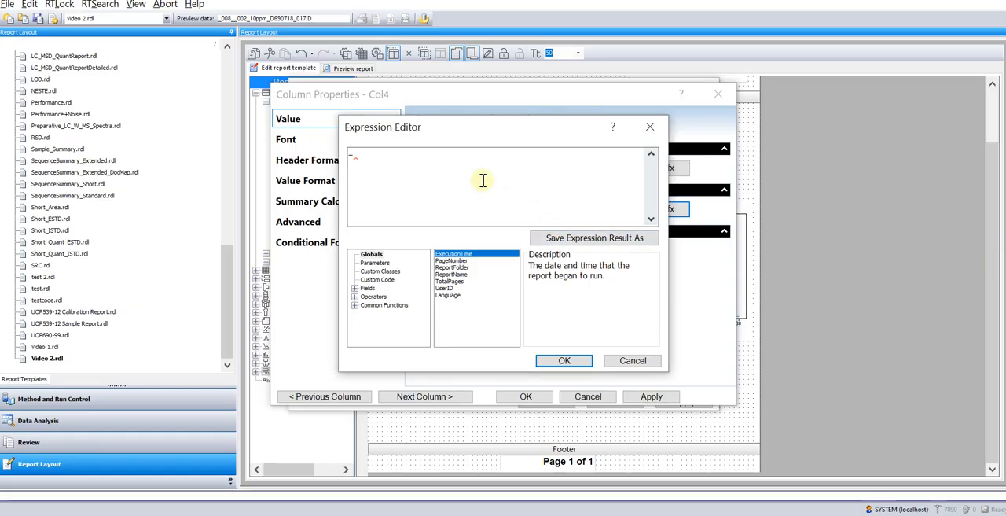
pyautogui.write('compound_')
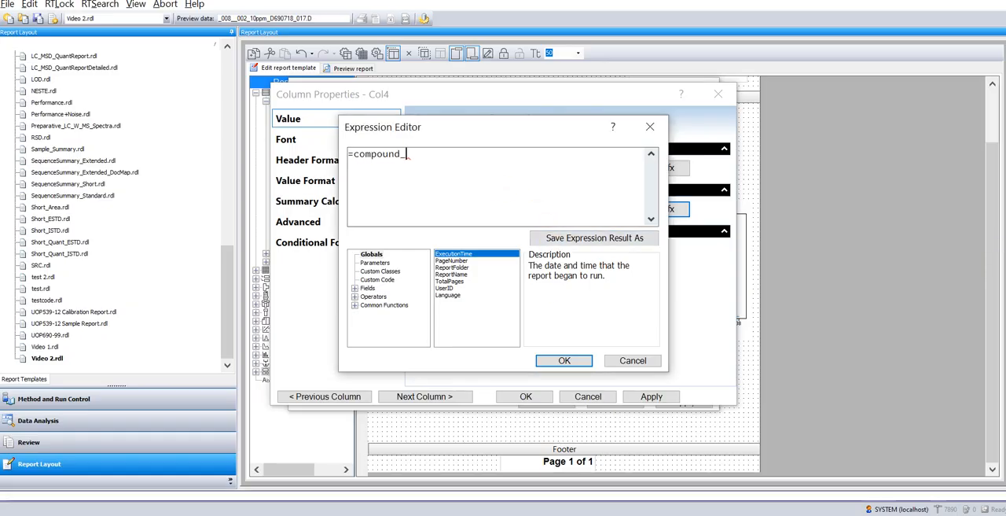
pyautogui.write('amount')
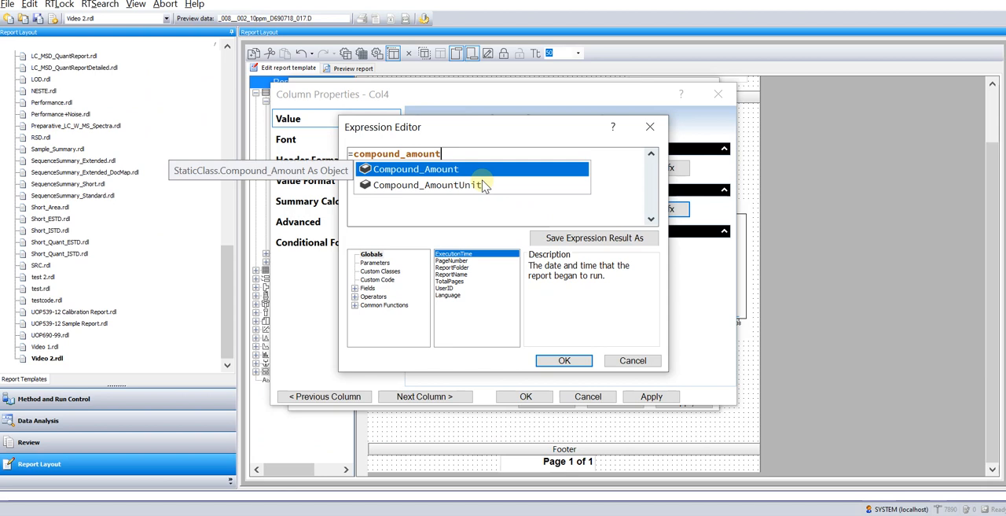
pyautogui.write('/peak_area/compound_response')
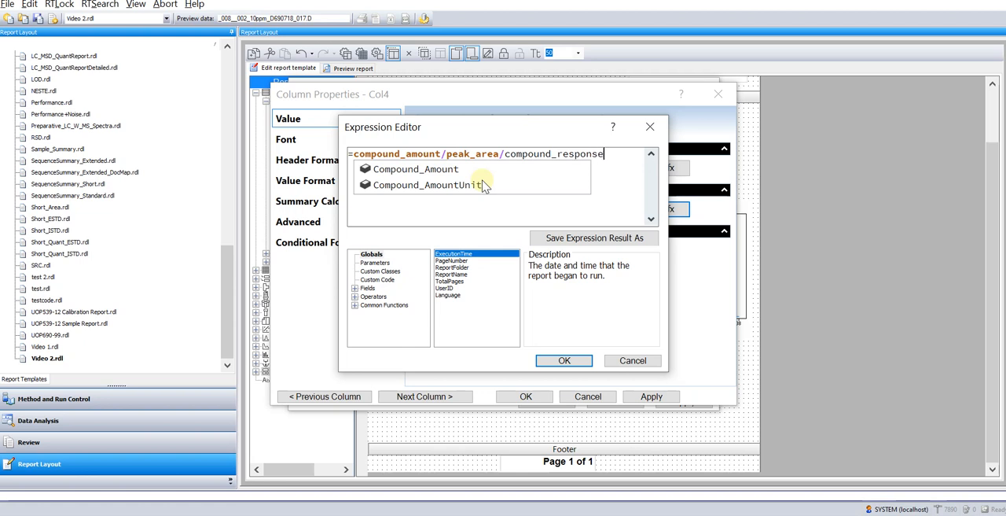
pyautogui.write('factor')
pyautogui.click(563, 360)
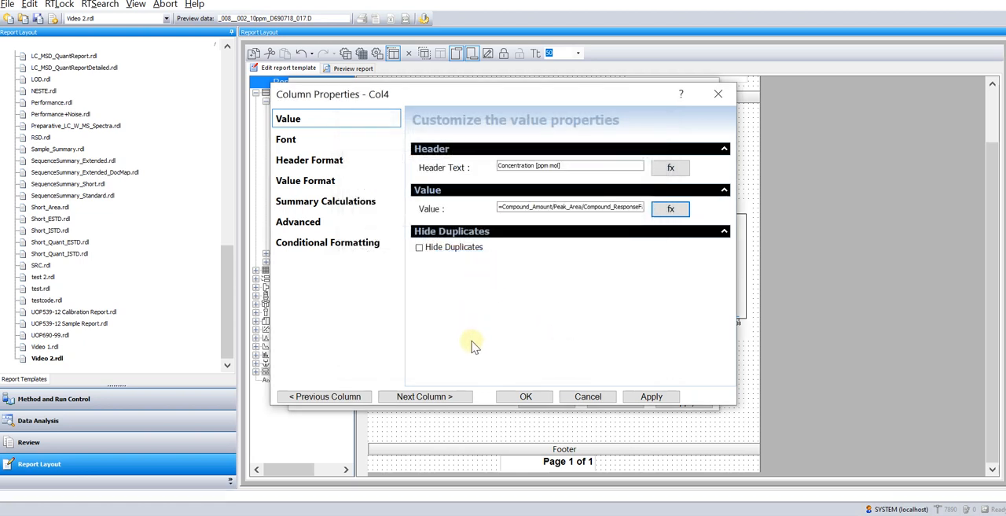
# Set the header text of the Col5 column to S/N
pyautogui.click(440, 396)
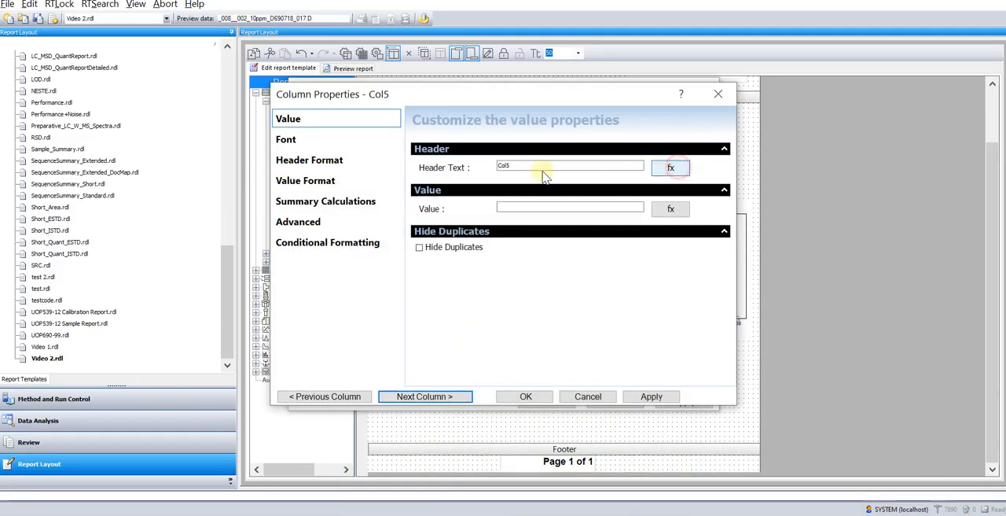
pyautogui.write('S/N')
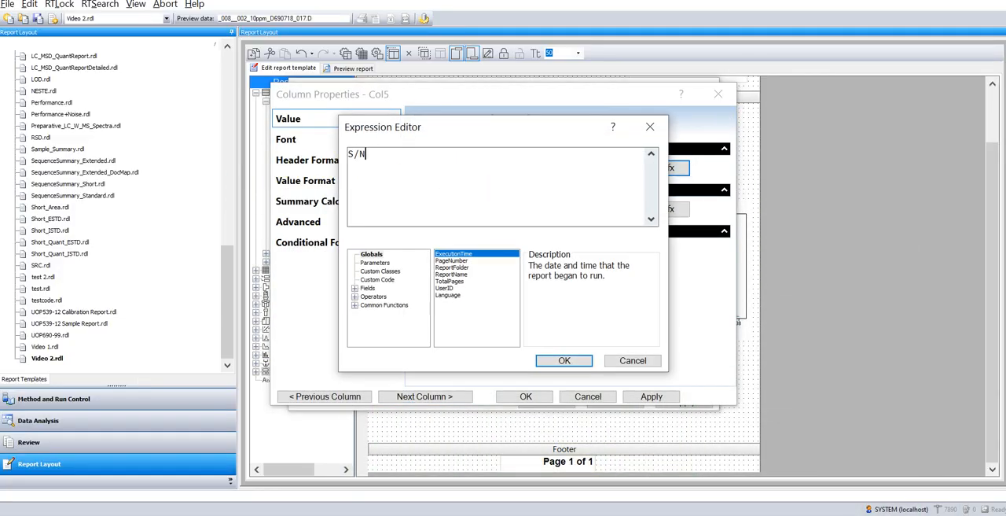
pyautogui.click(565, 360)
# Read the description of the peak field Signal To Noise USP and set the S/N column's value expression to =Peak_SignalToNoise_USP/2
pyautogui.click(668, 211)
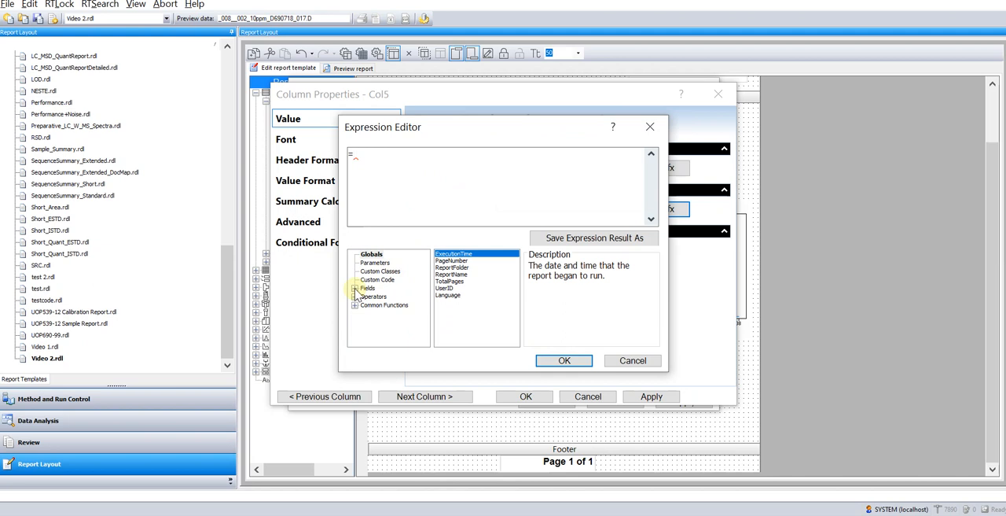
pyautogui.click(355, 288)
pyautogui.click(379, 330)
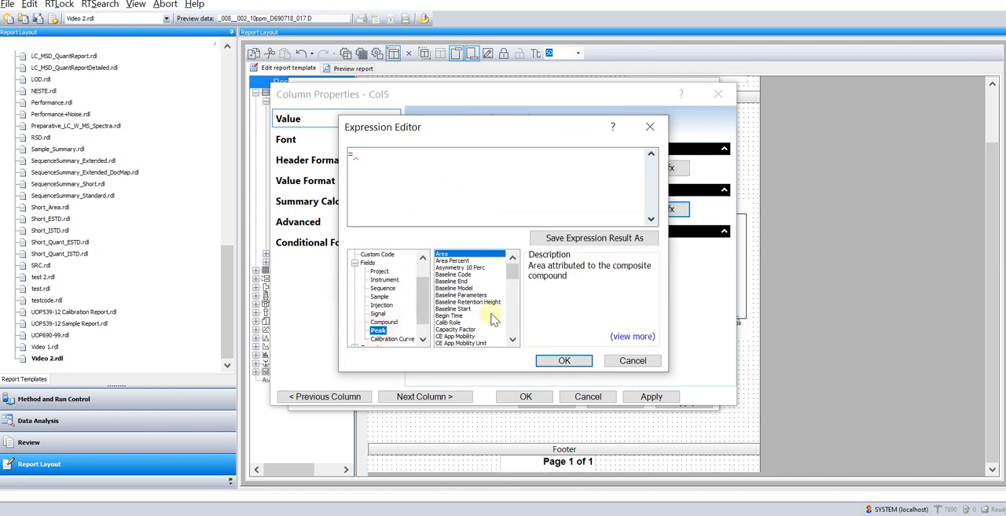
pyautogui.moveTo(512, 277); pyautogui.dragTo(513, 313)
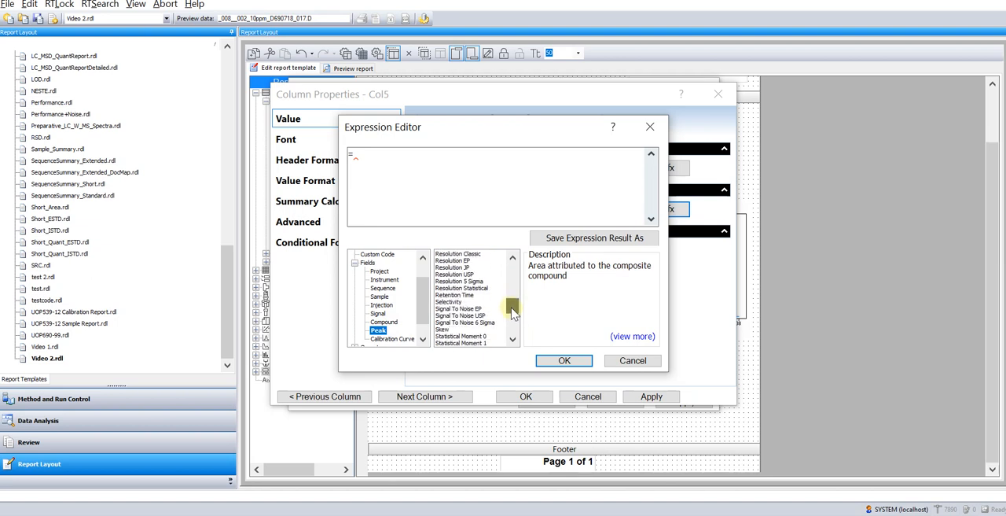
pyautogui.click(471, 316)
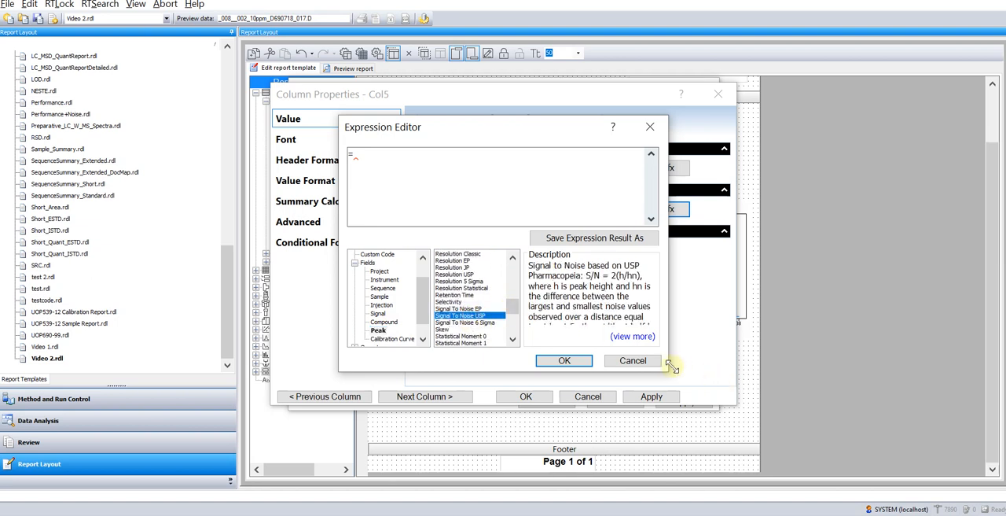
pyautogui.moveTo(667, 370); pyautogui.dragTo(825, 397)
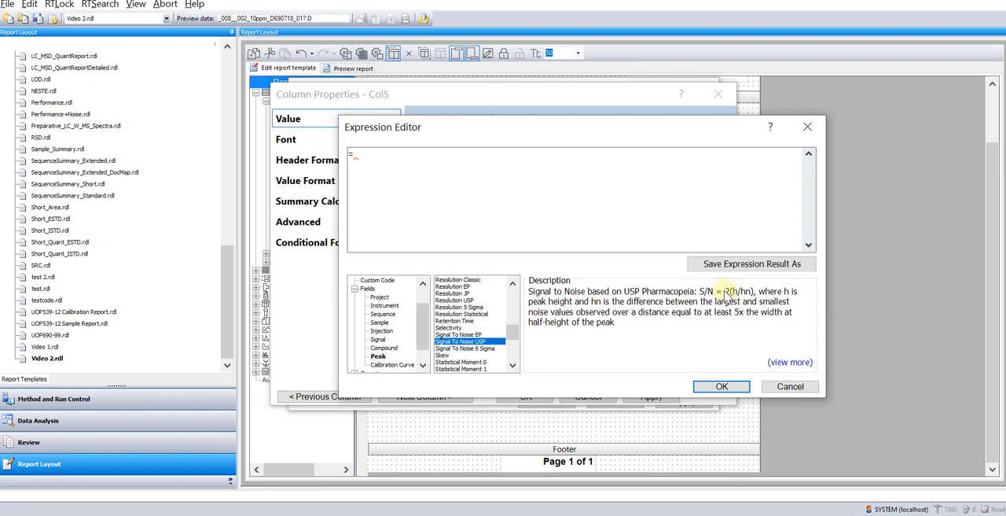
pyautogui.doubleClick(476, 344)
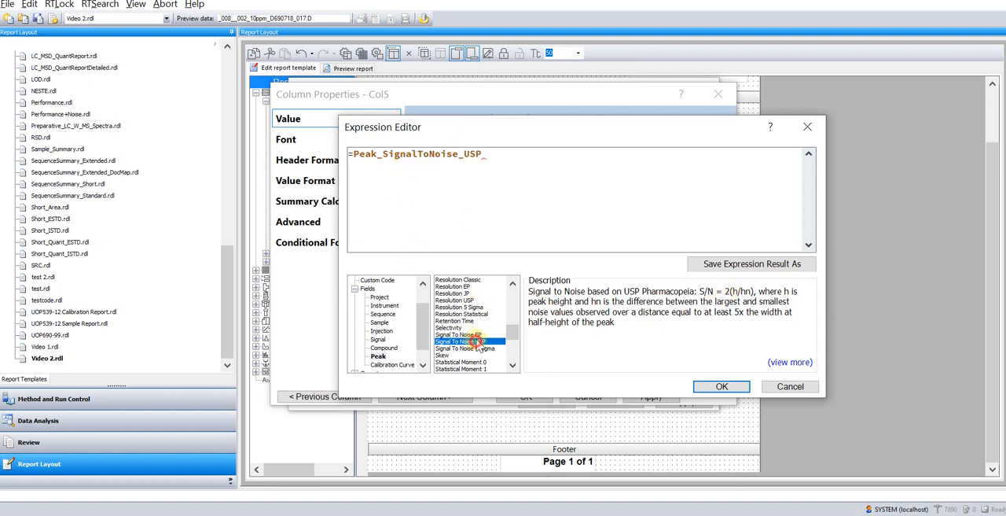
pyautogui.write('/2')
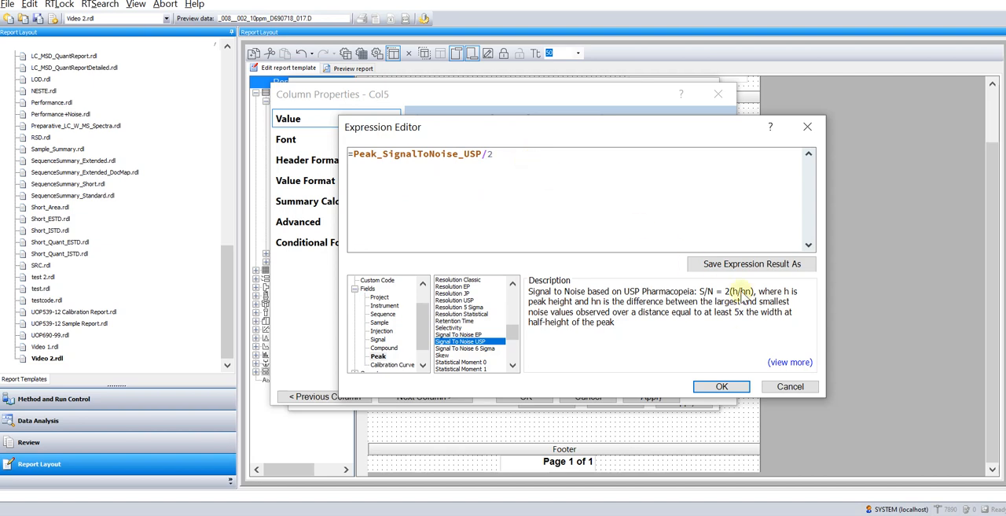
pyautogui.click(722, 386)
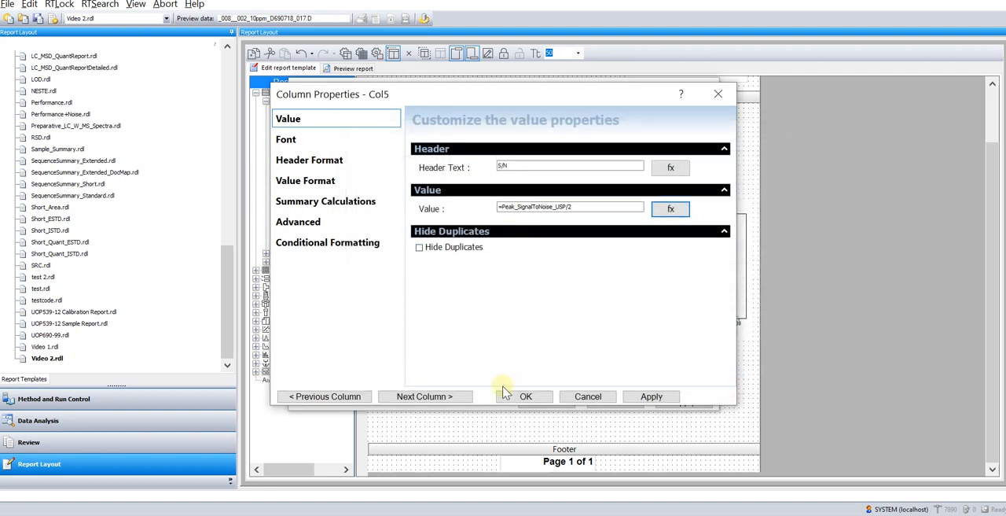
# Set the header text of the Col6 column to LOD
pyautogui.click(428, 397)
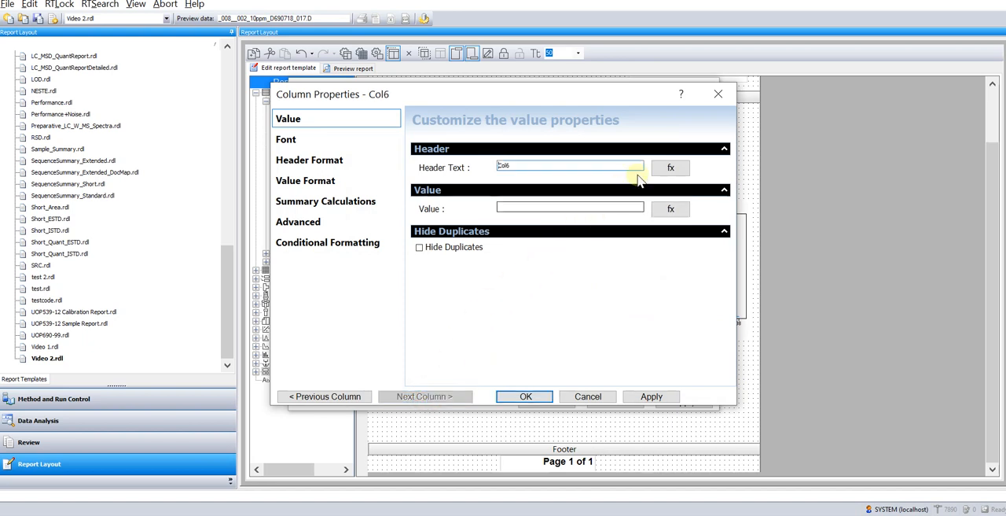
pyautogui.moveTo(422, 160); pyautogui.dragTo(306, 162)
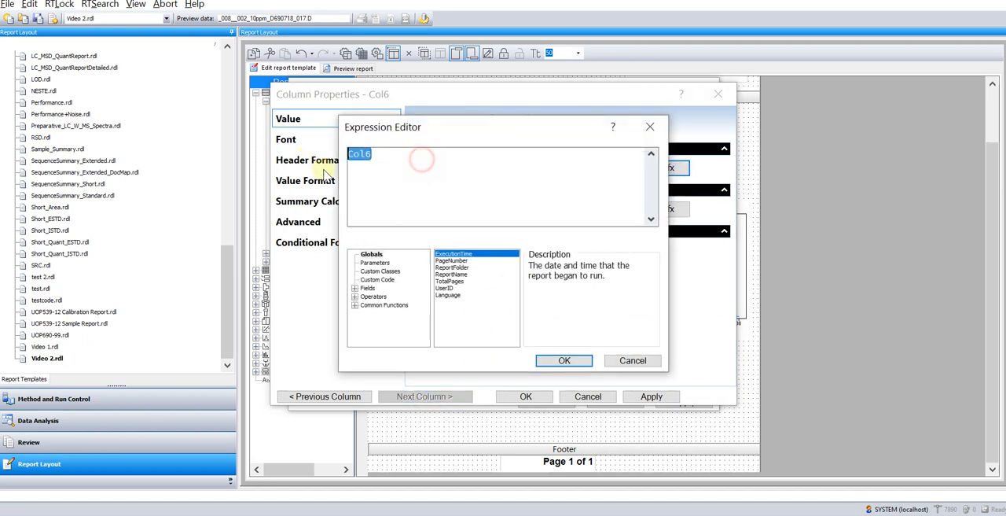
pyautogui.write('LOD')
pyautogui.click(564, 360)
# Consult the tutorial slides and start the LOD column's value expression with =2*compound_amount/peak_area/compound_responsefactor
pyautogui.click(671, 208)
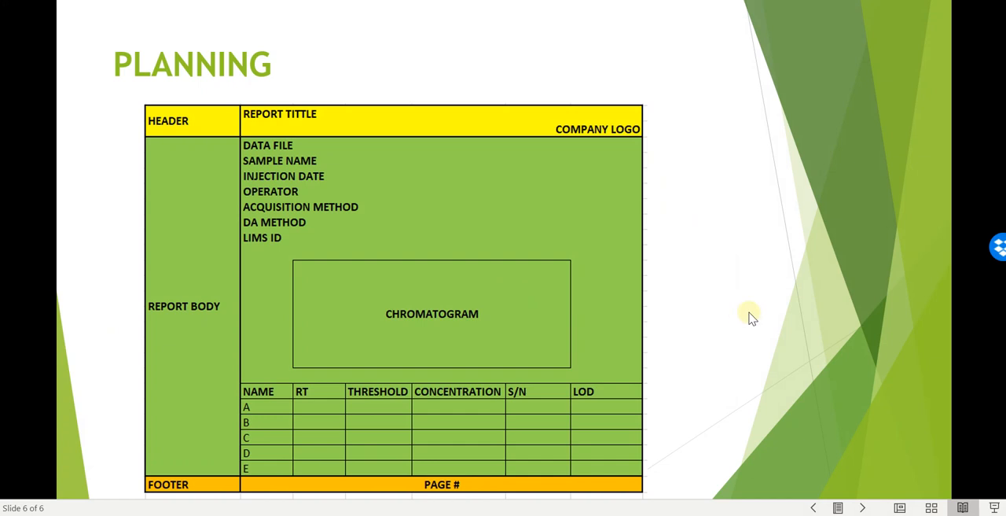
pyautogui.press('Left')
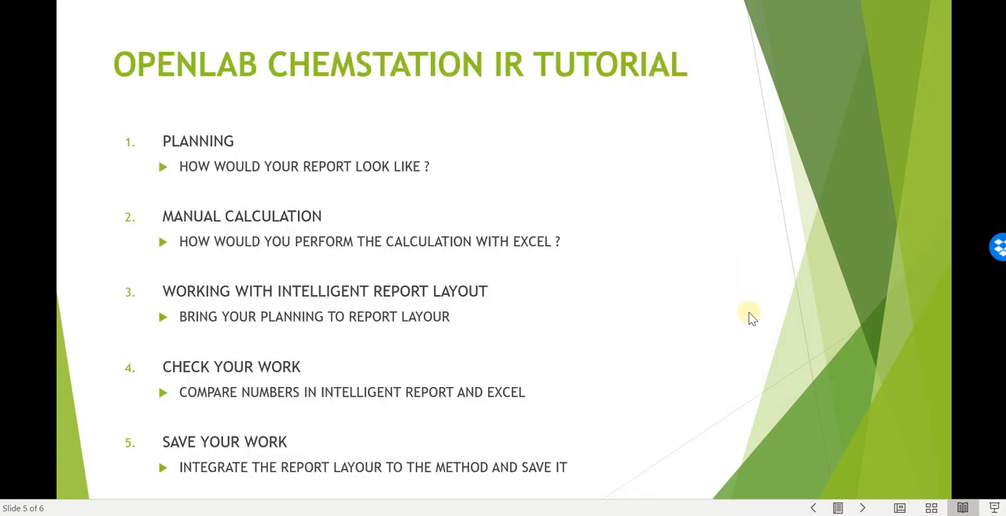
pyautogui.press('Left')
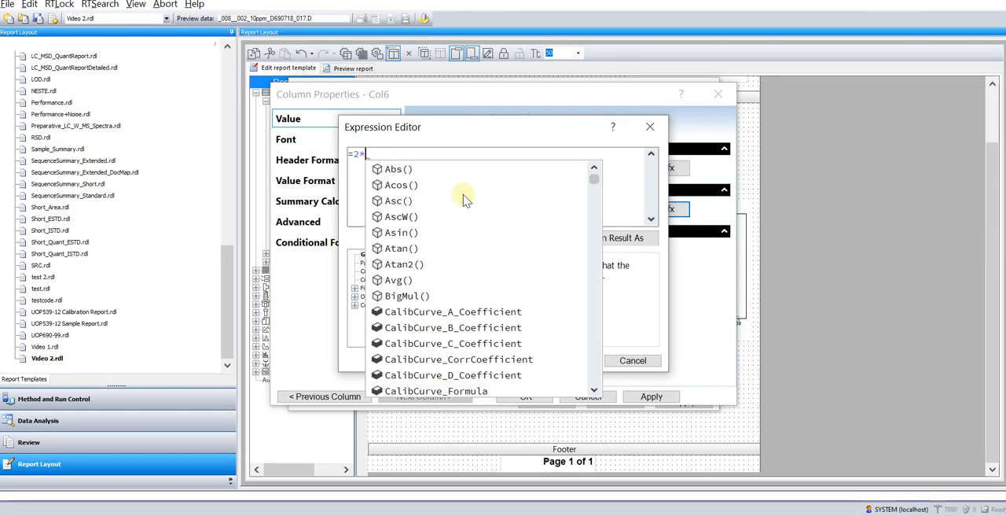
pyautogui.write('compound_amount/peak_area')
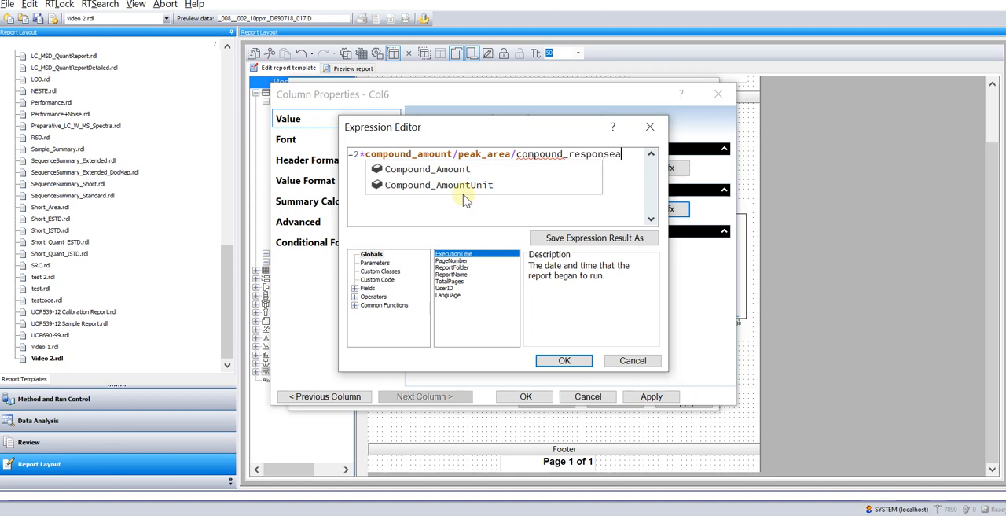
pyautogui.write('/compound_responsefactor')
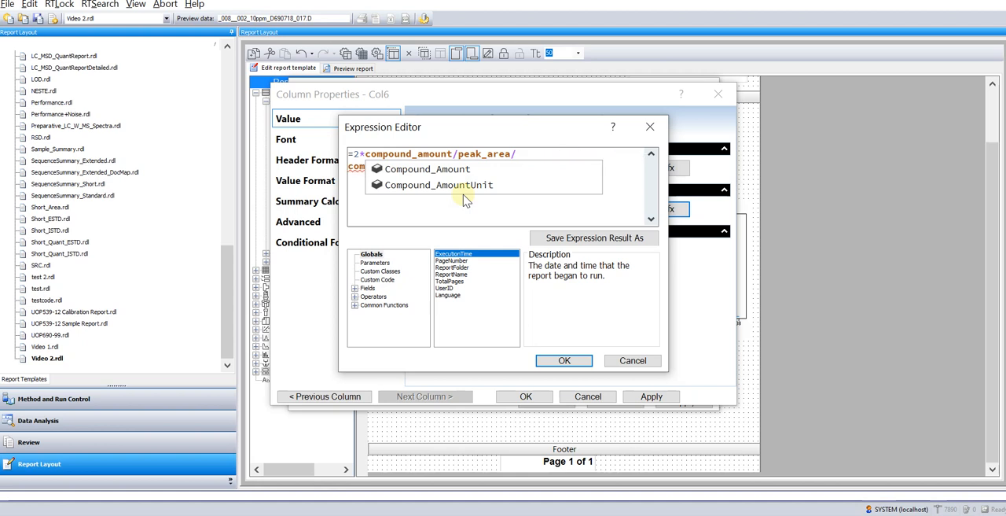
pyautogui.click(464, 194)
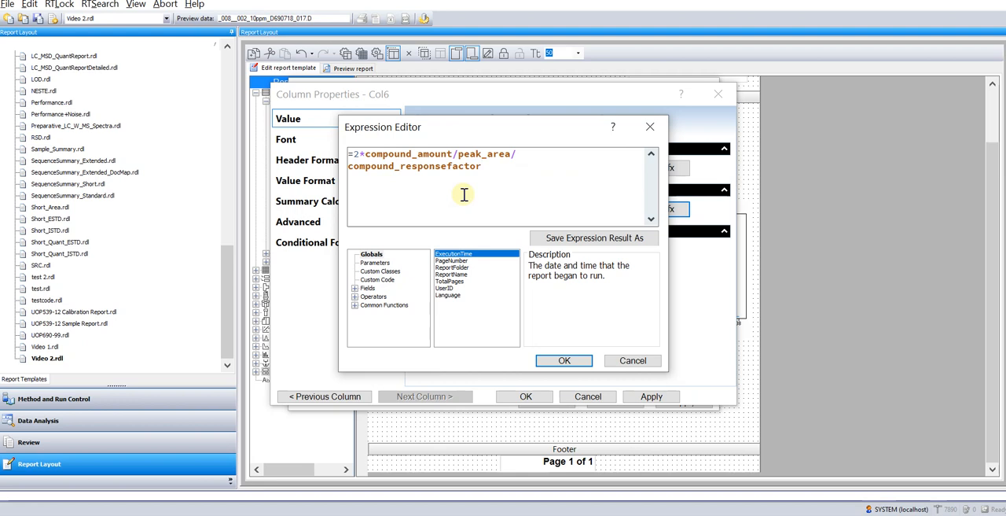
# Complete the LOD value expression by appending /(Peak_SignalToNoise_USP/2), using the peak field Signal To Noise USP, and accept it
pyautogui.write('/')
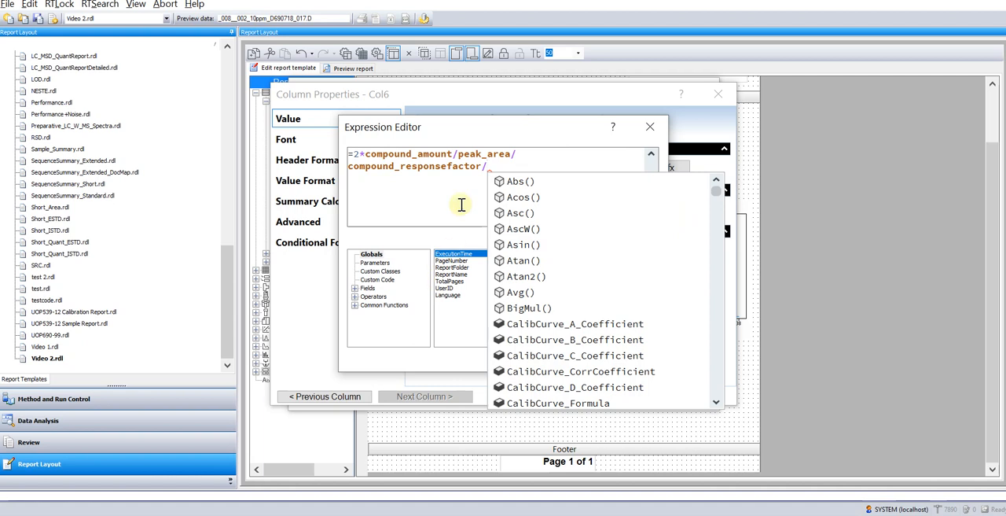
pyautogui.write('(')
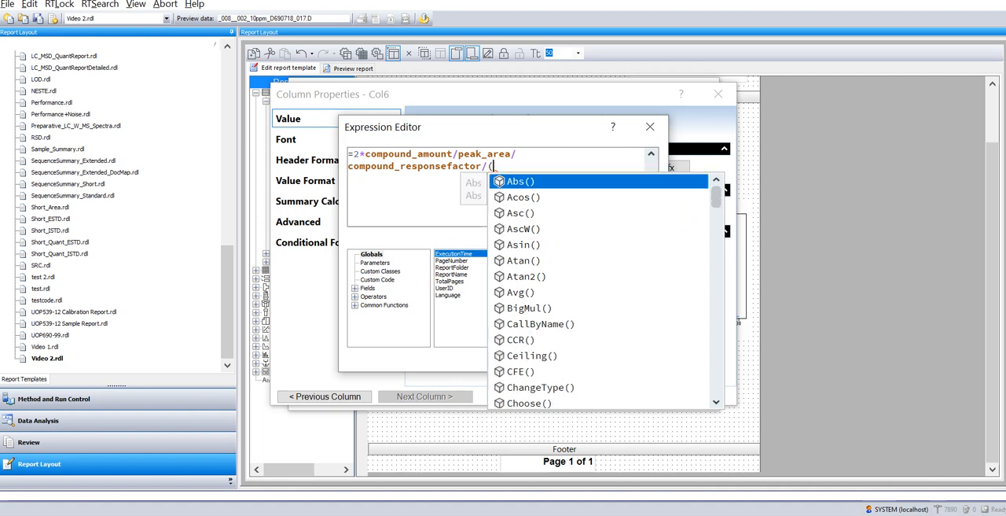
pyautogui.click(356, 288)
pyautogui.click(379, 329)
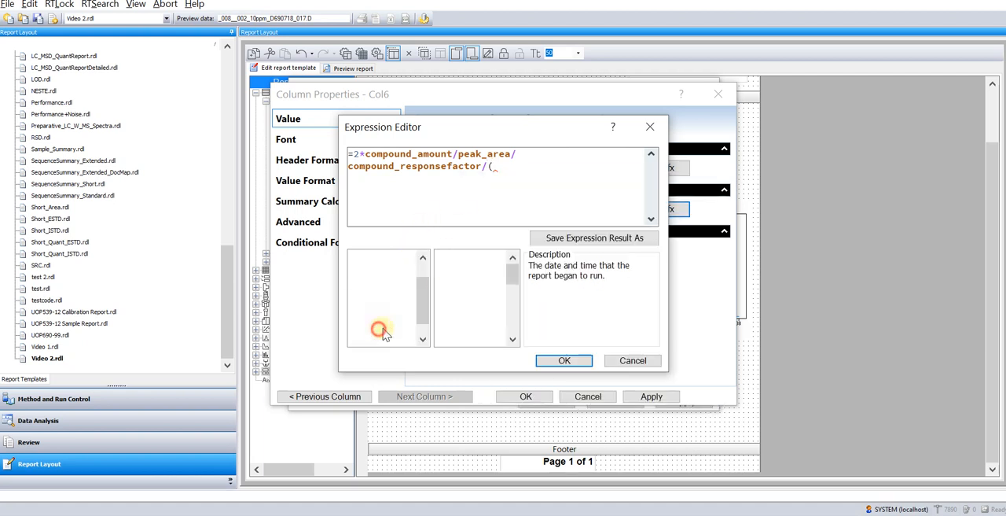
pyautogui.moveTo(513, 275); pyautogui.dragTo(511, 307)
pyautogui.click(464, 304)
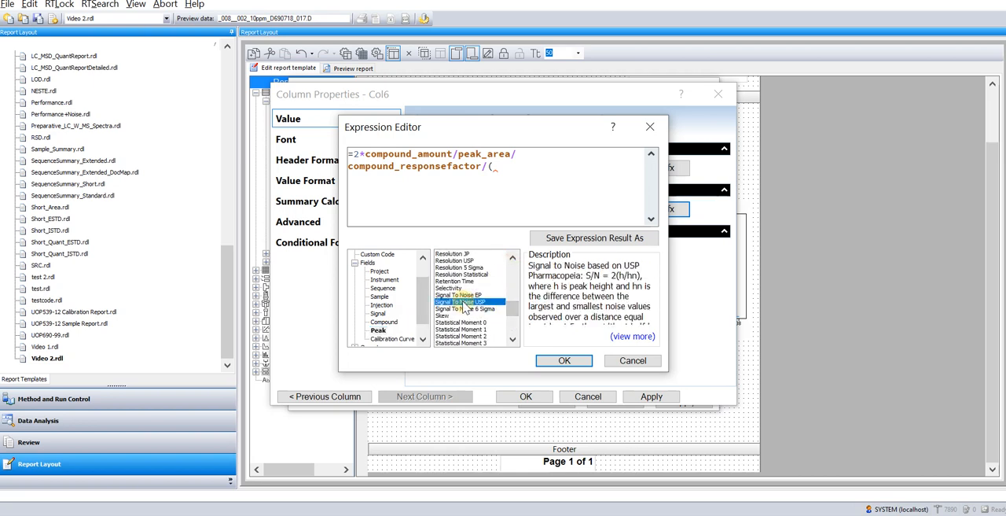
pyautogui.doubleClick(464, 305)
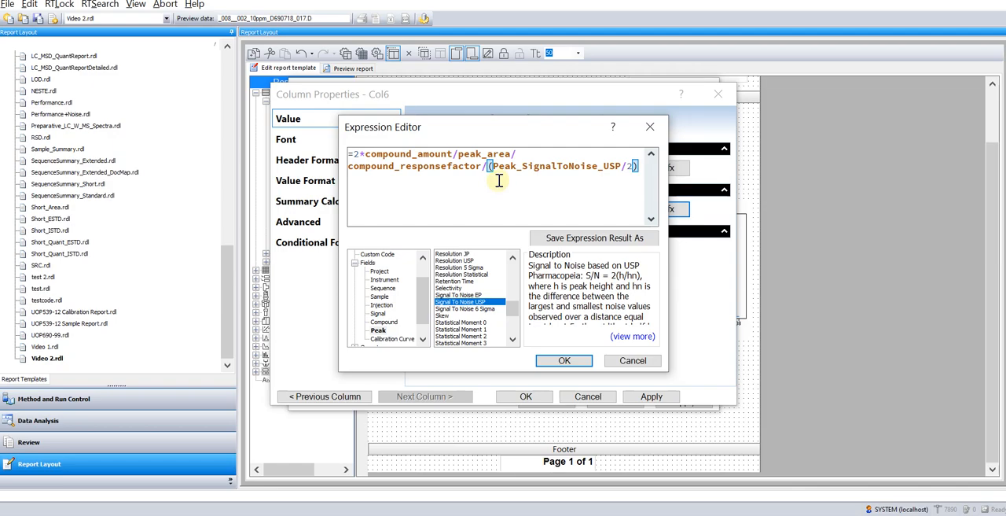
pyautogui.click(565, 361)
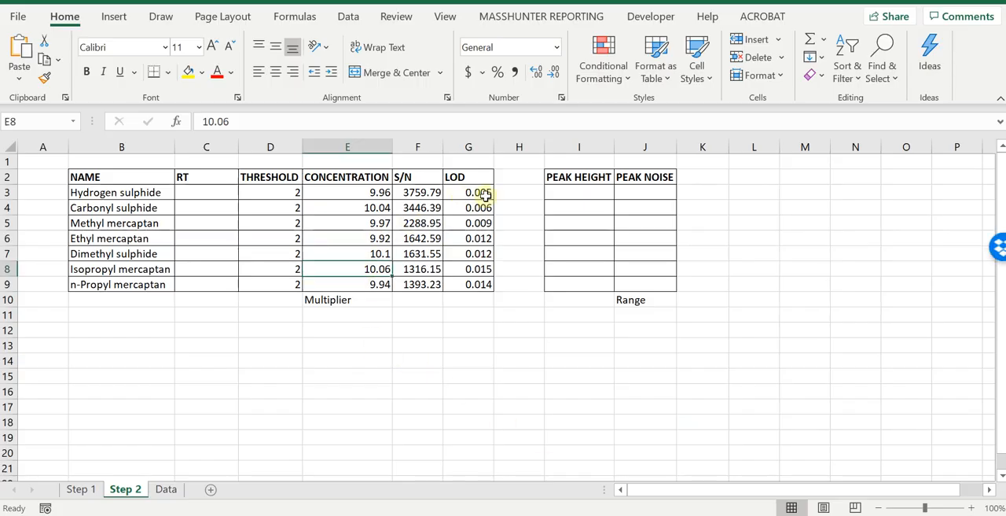
# Set the LOD column's value format to 3 decimal places and accept the column and table properties
pyautogui.moveTo(472, 194); pyautogui.dragTo(482, 284)
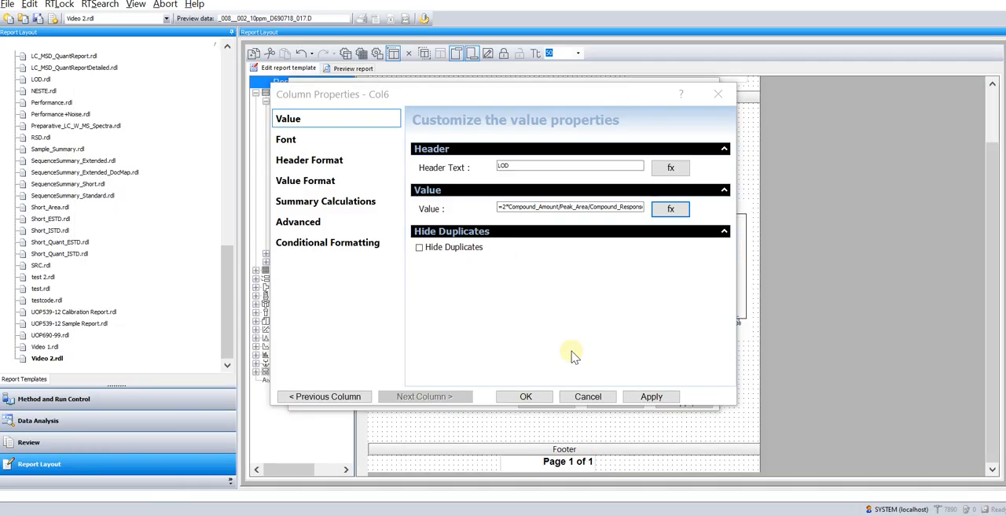
pyautogui.click(323, 189)
pyautogui.scroll(-5, 708, 260)
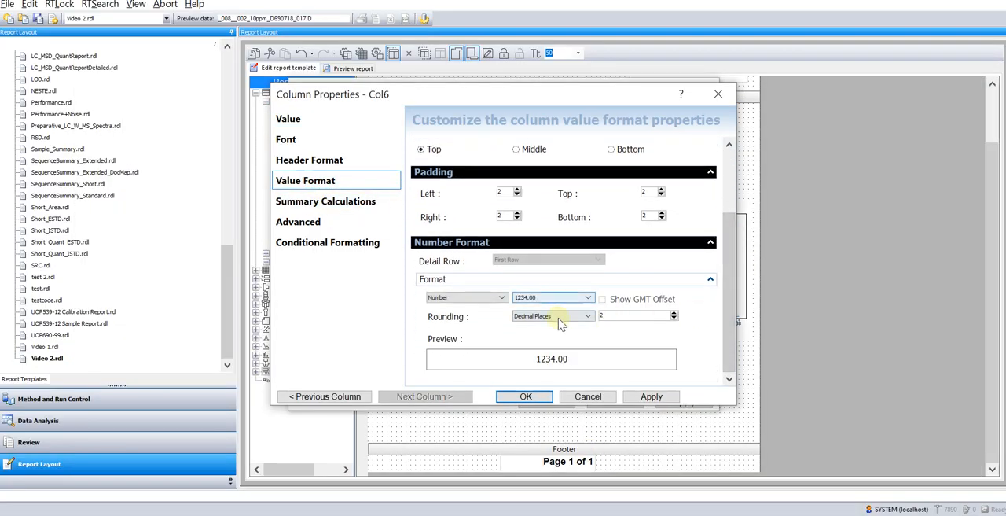
pyautogui.doubleClick(618, 315)
pyautogui.write('3')
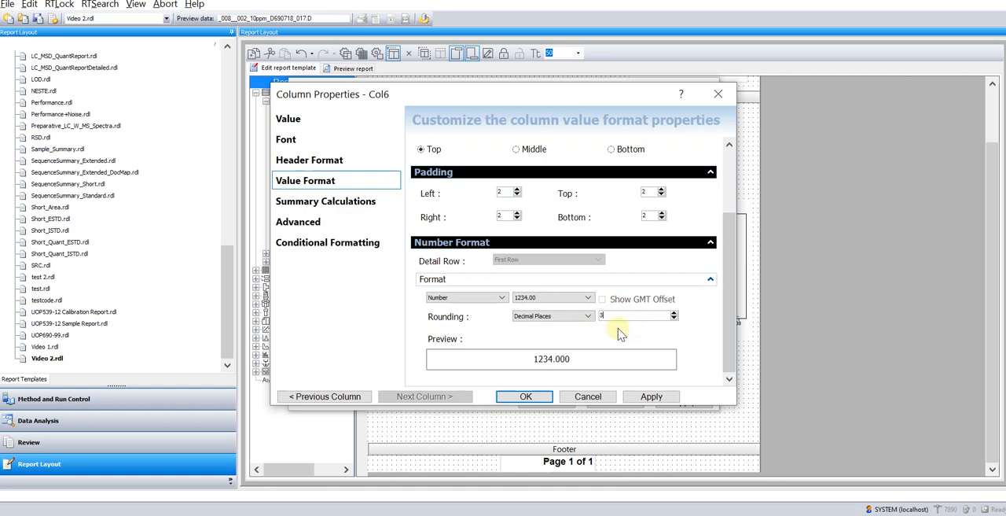
pyautogui.click(525, 397)
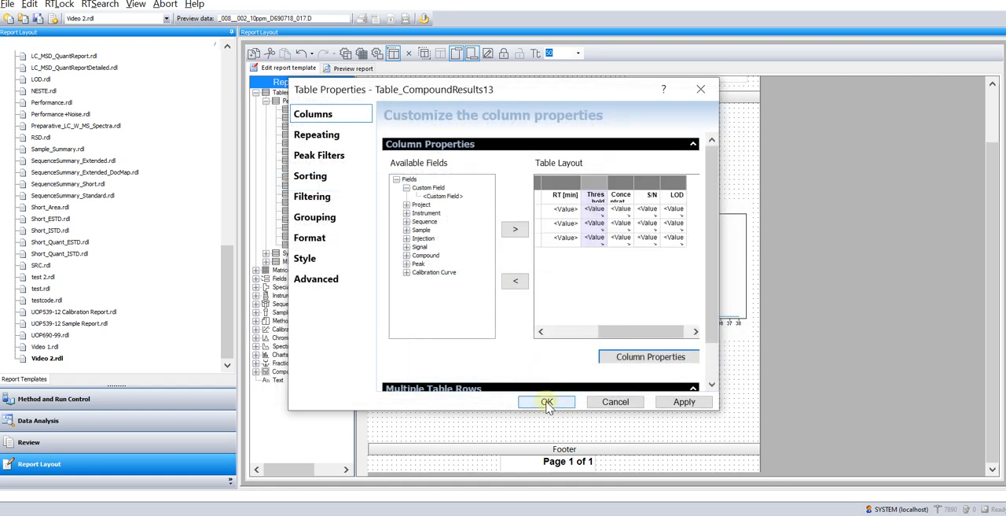
pyautogui.click(547, 402)
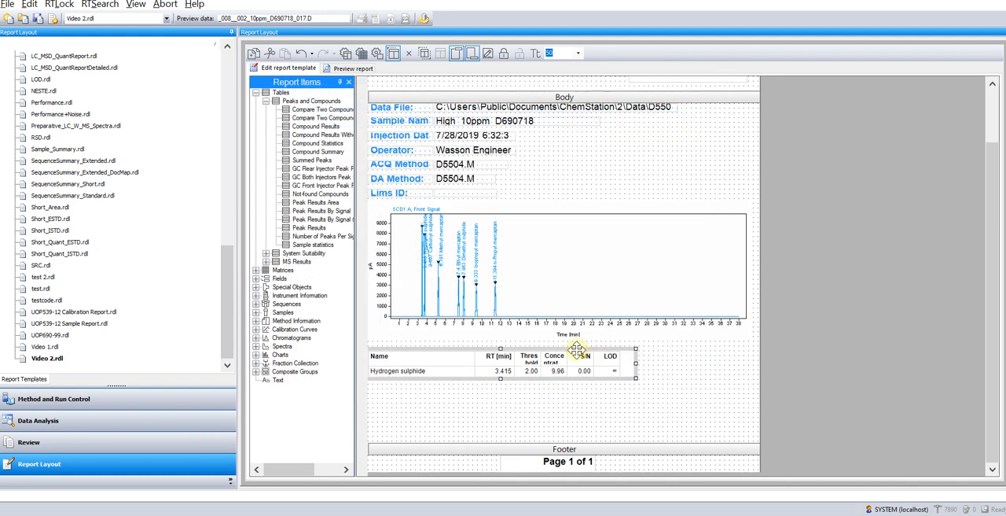
# Resize the compound results table, narrowing the Name column and widening the Threshold, Concentration, S/N and LOD columns
pyautogui.moveTo(635, 364); pyautogui.dragTo(721, 363)
pyautogui.moveTo(473, 362); pyautogui.dragTo(447, 360)
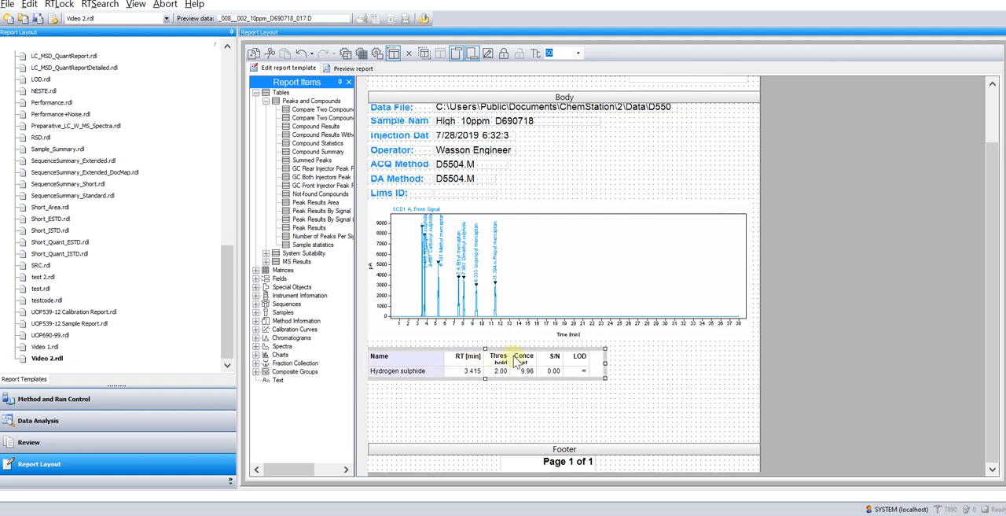
pyautogui.moveTo(508, 356); pyautogui.dragTo(585, 359)
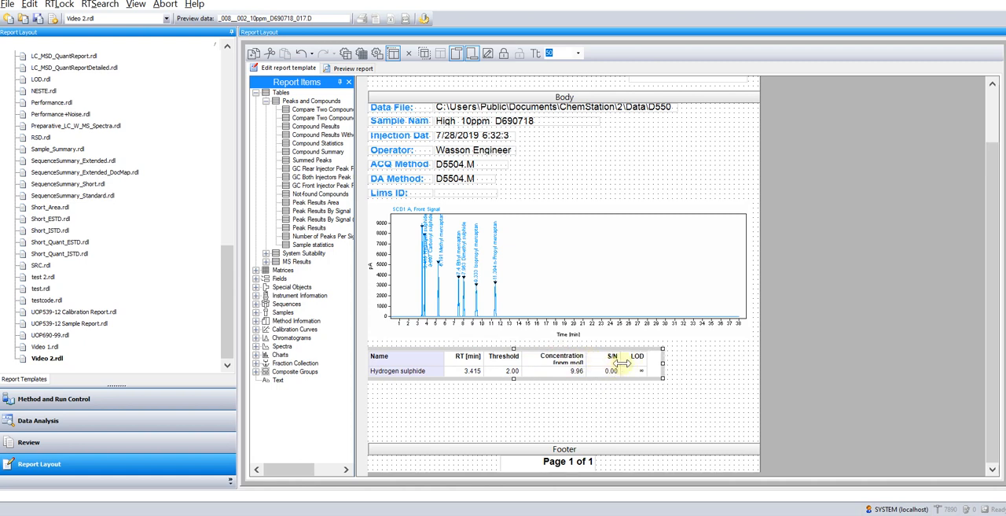
pyautogui.moveTo(616, 356); pyautogui.dragTo(627, 357)
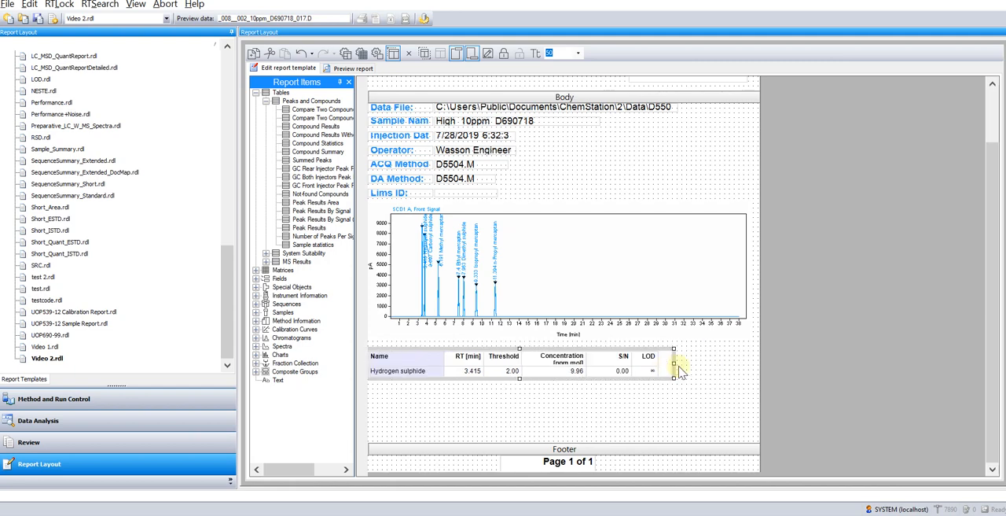
pyautogui.moveTo(674, 363)
pyautogui.mouseDown()
pyautogui.moveTo(702, 363)
pyautogui.moveTo(679, 358)
pyautogui.mouseUp()
pyautogui.moveTo(531, 446); pyautogui.dragTo(530, 409)
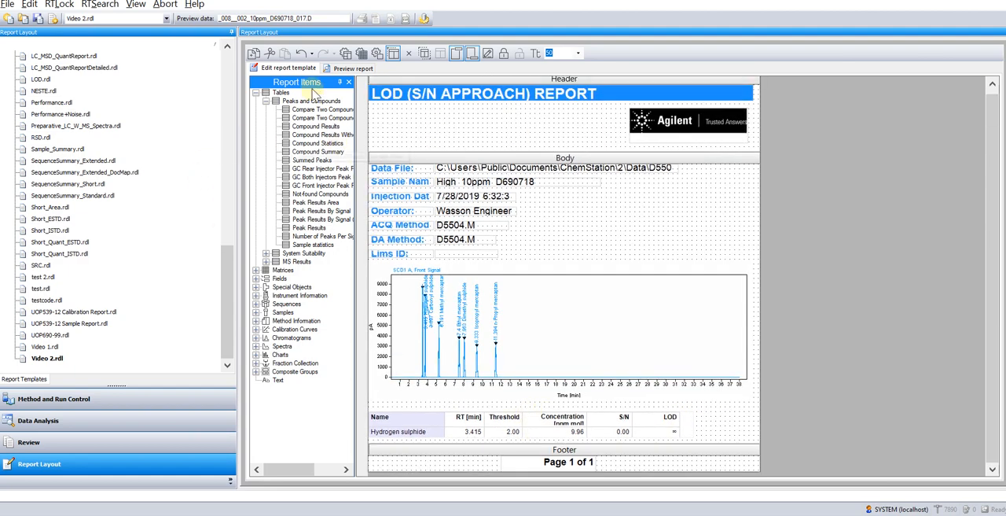
# Preview the report and compare its compound table with the Step 2 sheet in Excel, checking the Range note, then return to ChemStation
pyautogui.click(346, 68)
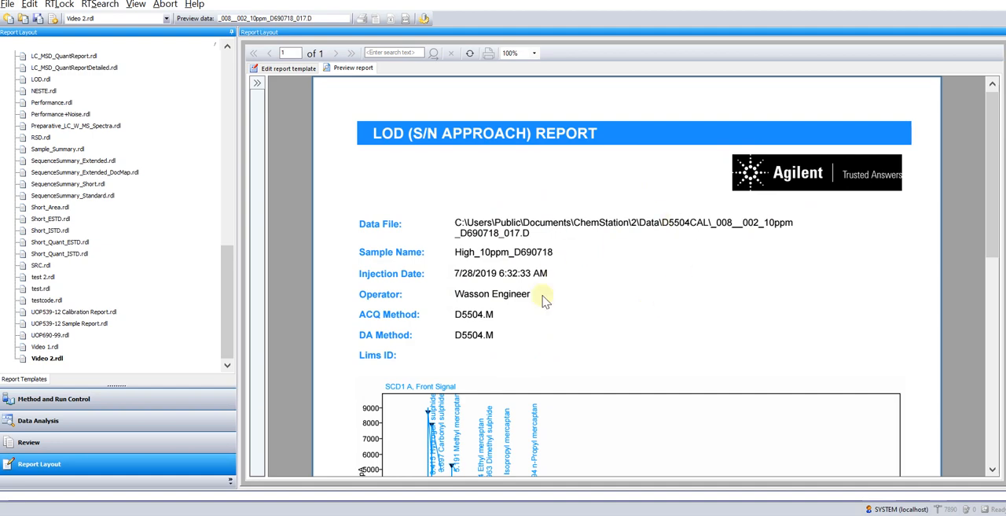
pyautogui.scroll(-5, 616, 330)
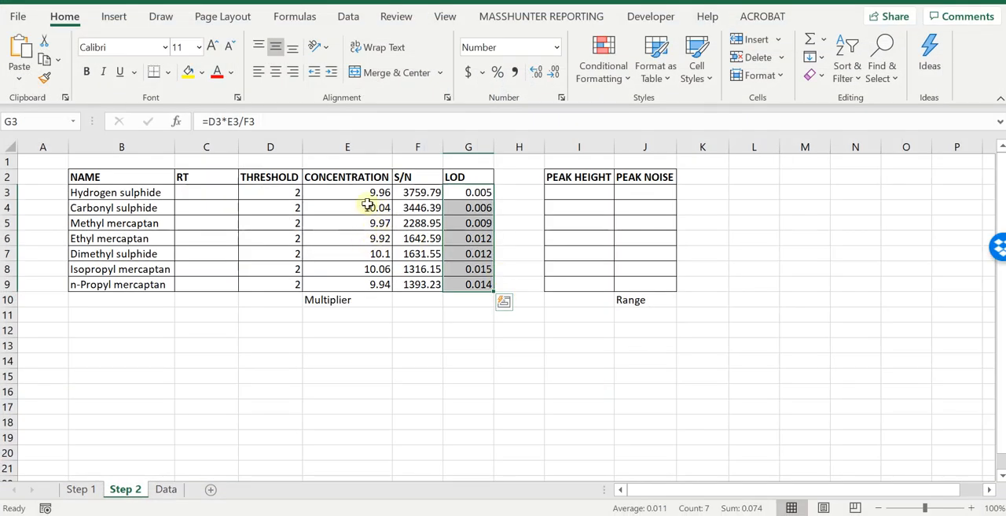
pyautogui.click(354, 194)
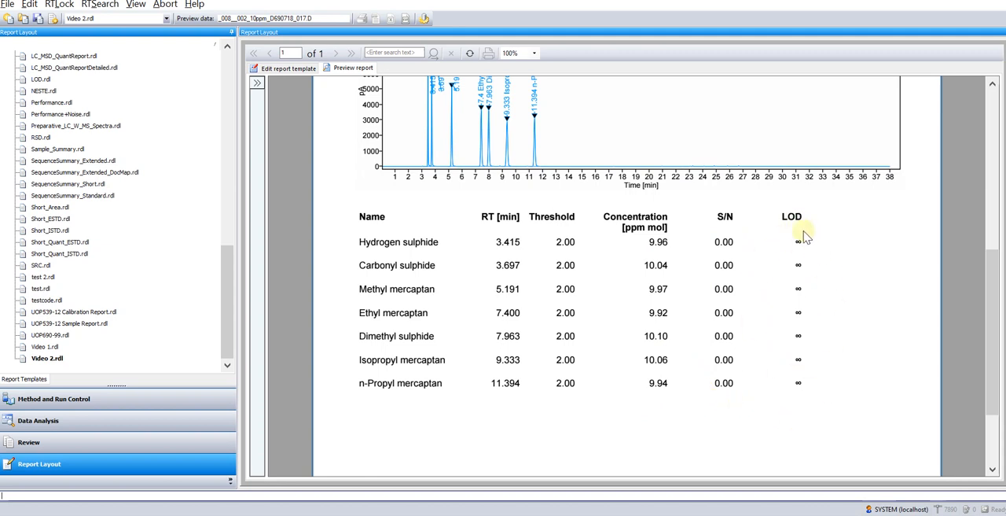
pyautogui.click(592, 513)
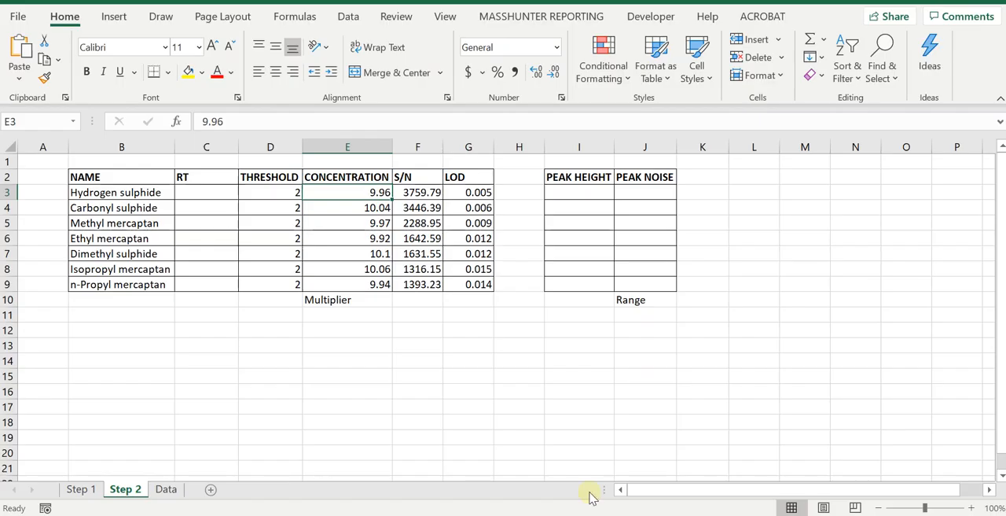
pyautogui.click(637, 300)
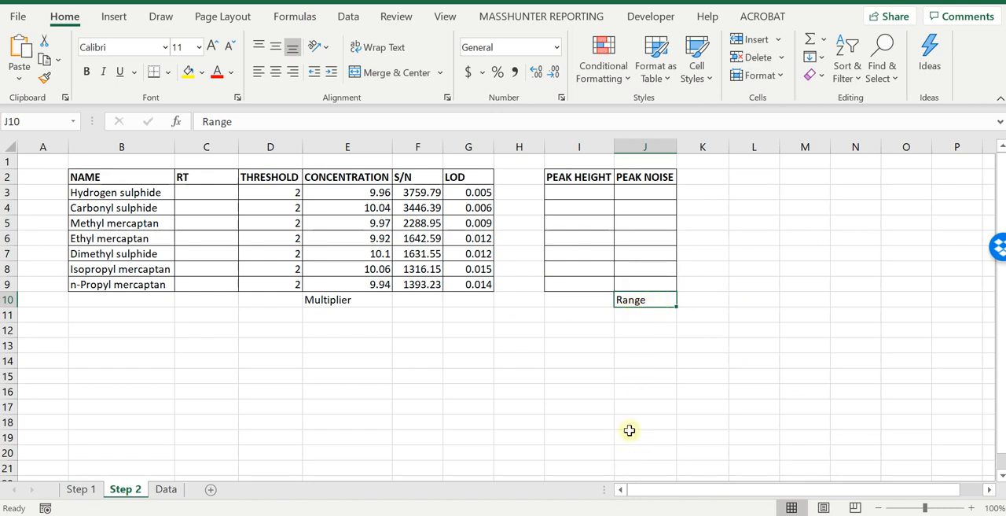
pyautogui.hotkey('alt', 'Tab')
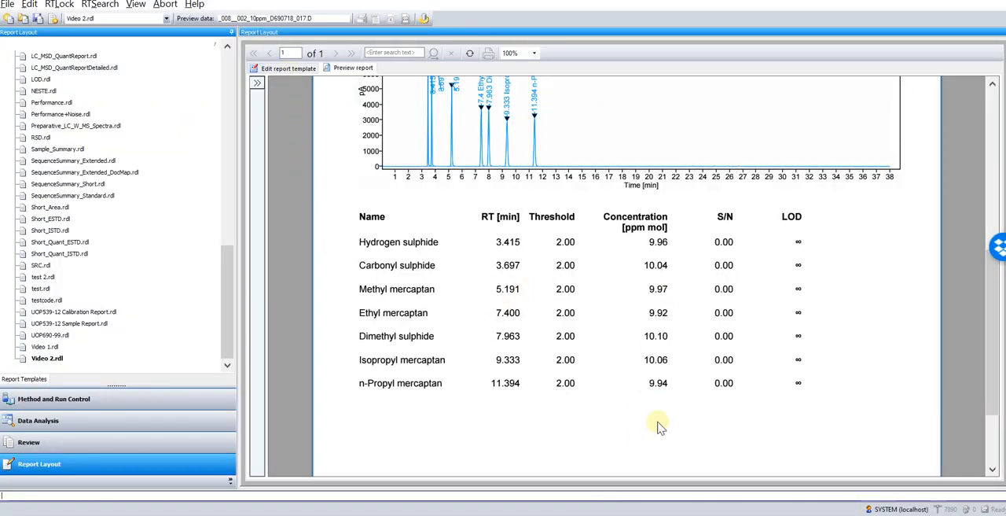
# Return to editing the template and apply the Colorful format style to the compound results table
pyautogui.click(289, 69)
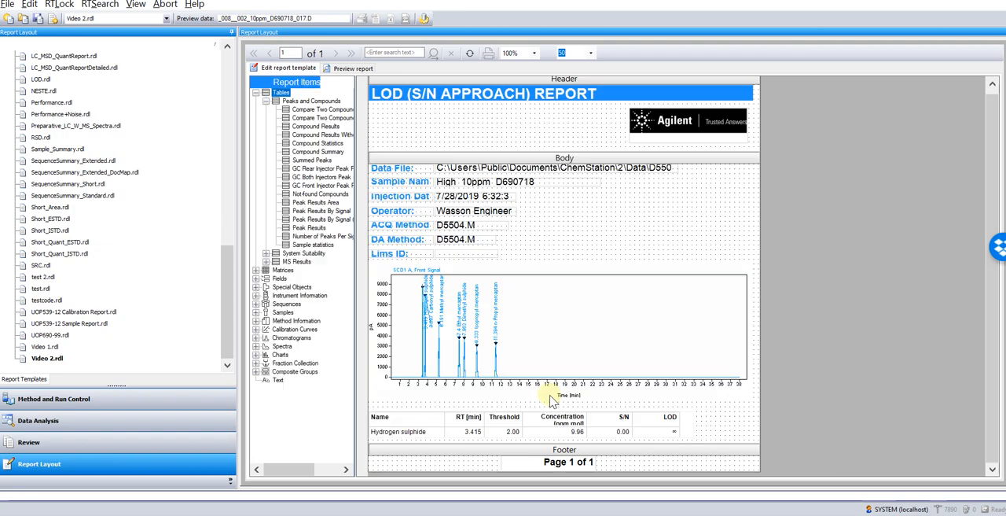
pyautogui.click(542, 432)
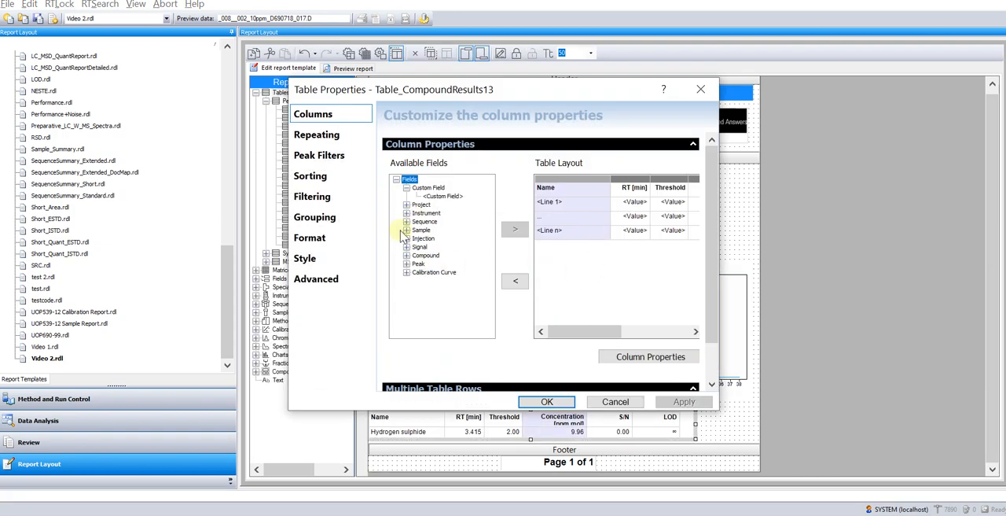
pyautogui.click(335, 237)
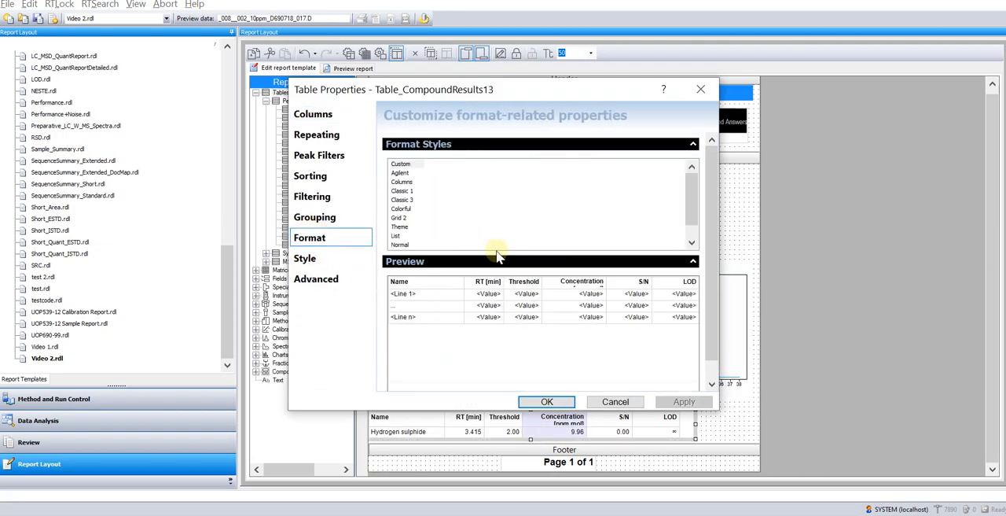
pyautogui.click(401, 209)
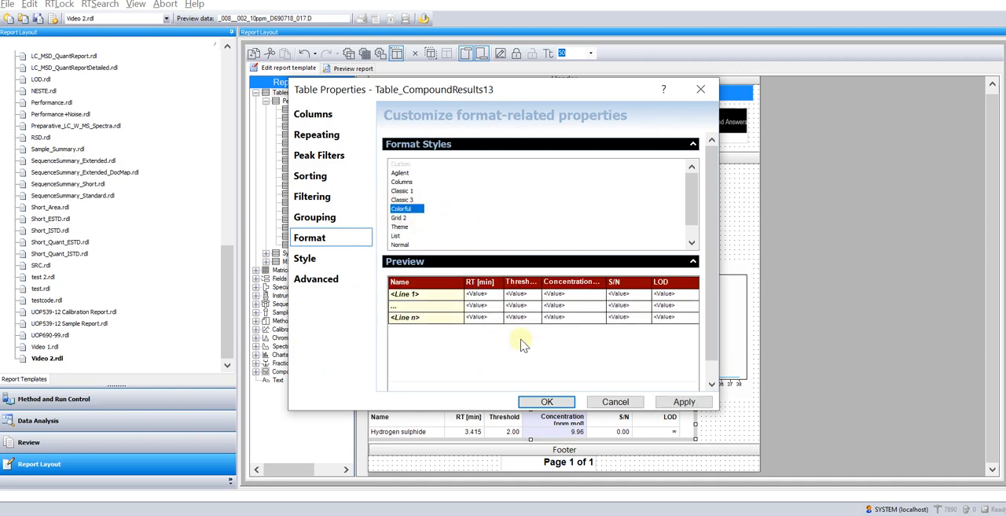
pyautogui.click(546, 402)
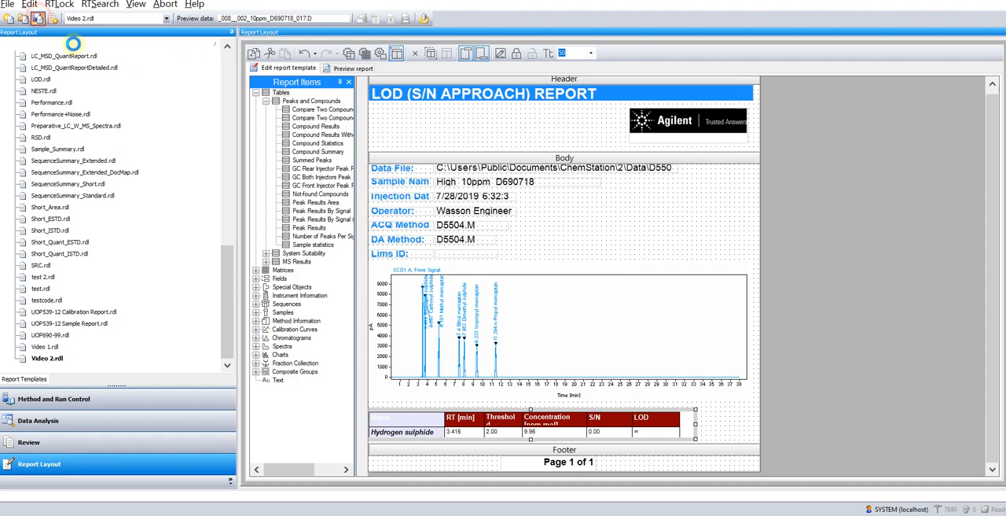
# Preview the report and examine the restyled compound results table
pyautogui.click(344, 69)
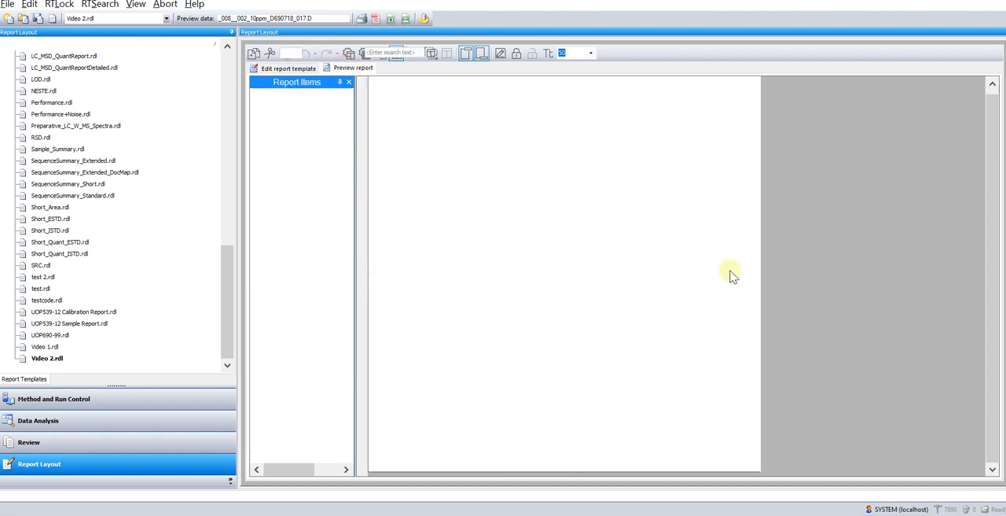
pyautogui.scroll(-8, 710, 312)
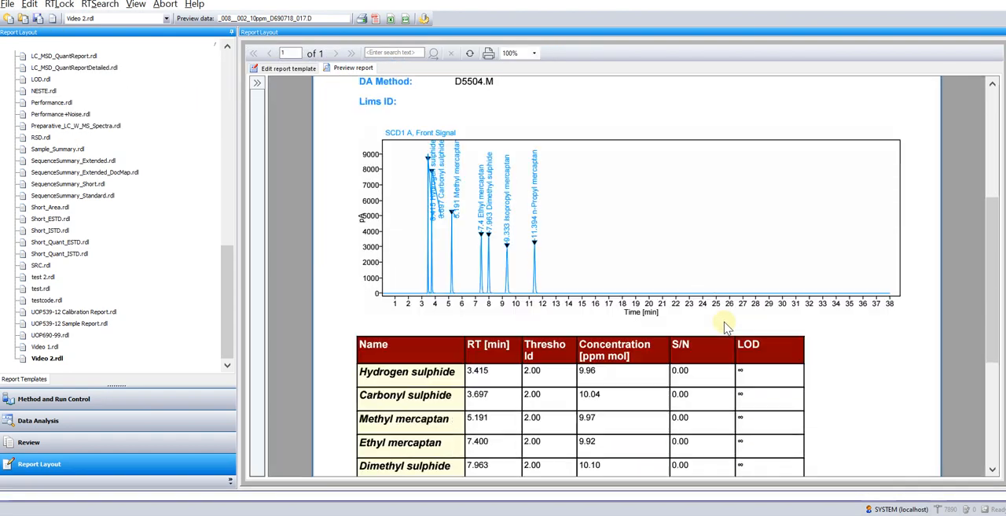
pyautogui.scroll(2, 787, 306)
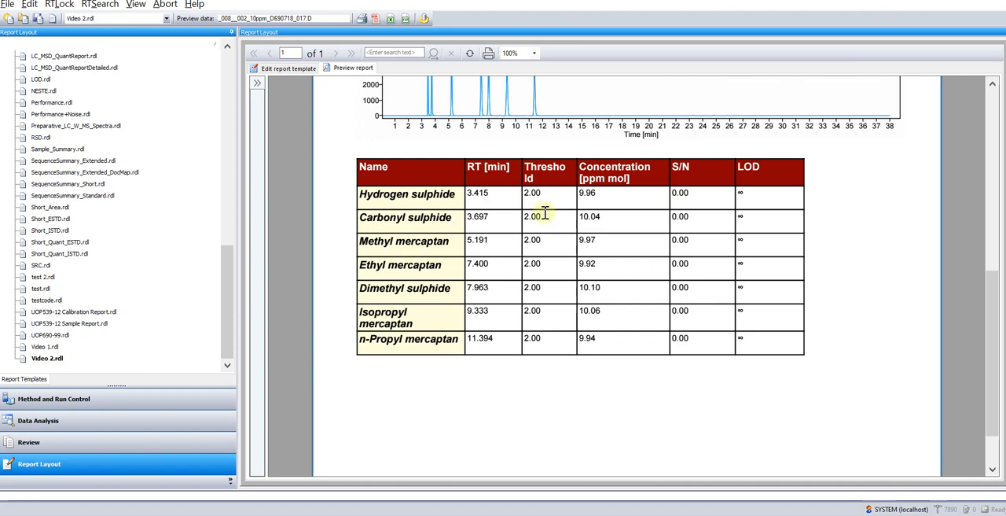
# Switch to Data Analysis and set the first noise determination range to 3.1–3.3 min, on the baseline before the hydrogen sulphide peak
pyautogui.click(98, 427)
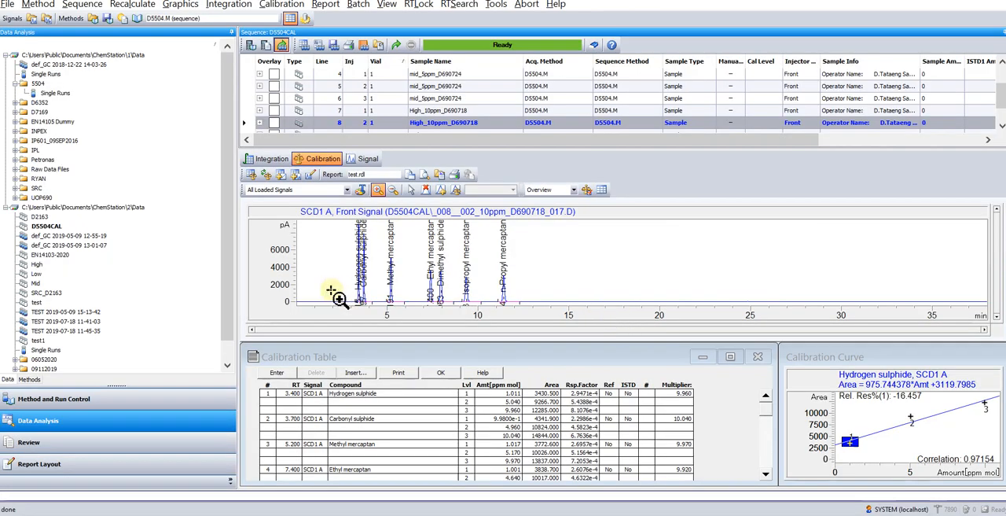
pyautogui.moveTo(296, 293); pyautogui.dragTo(548, 339)
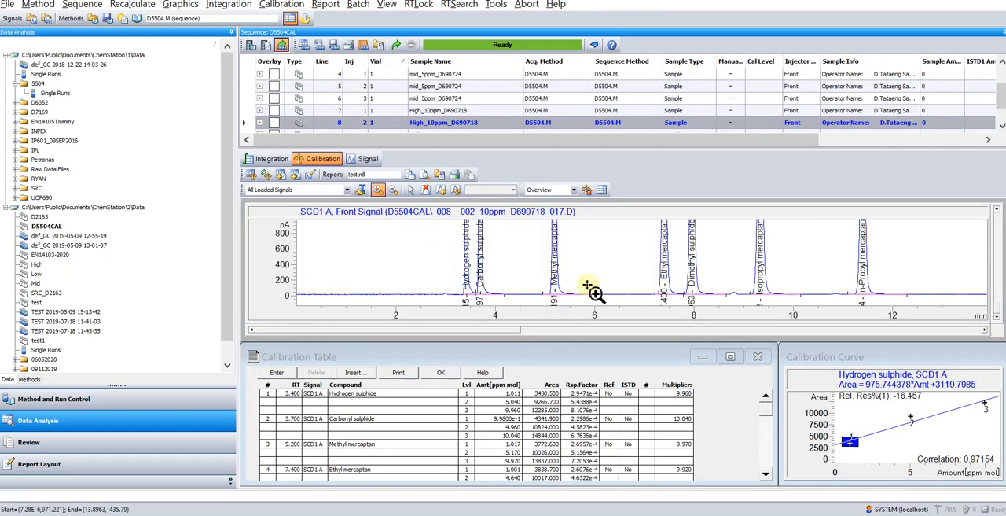
pyautogui.moveTo(355, 285); pyautogui.dragTo(945, 300)
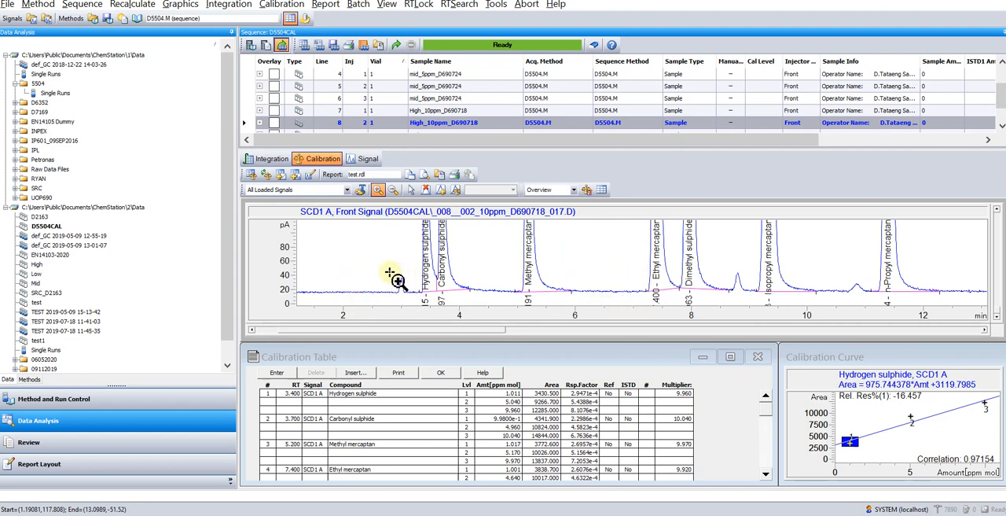
pyautogui.moveTo(368, 260); pyautogui.dragTo(674, 299)
pyautogui.moveTo(327, 252); pyautogui.dragTo(448, 309)
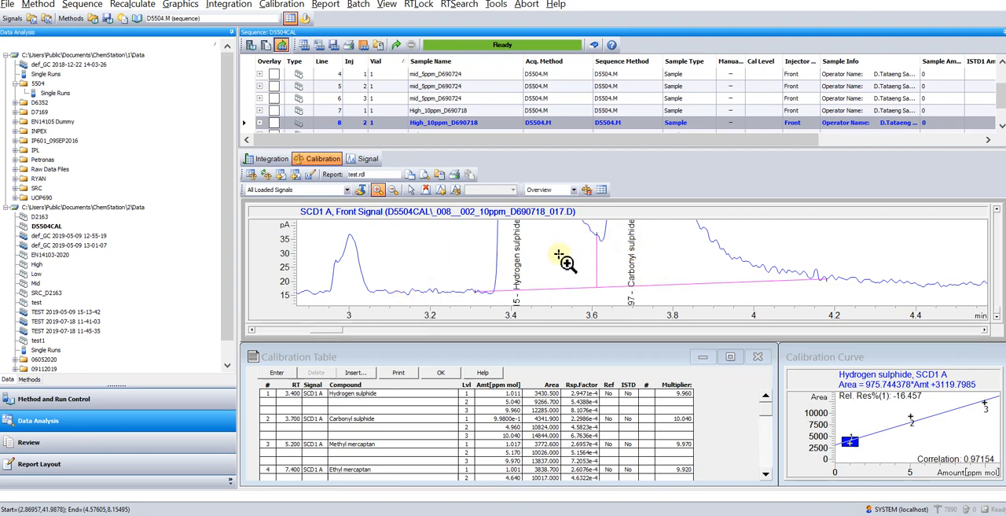
pyautogui.moveTo(366, 273)
pyautogui.mouseDown()
pyautogui.moveTo(504, 297)
pyautogui.moveTo(494, 303)
pyautogui.mouseUp()
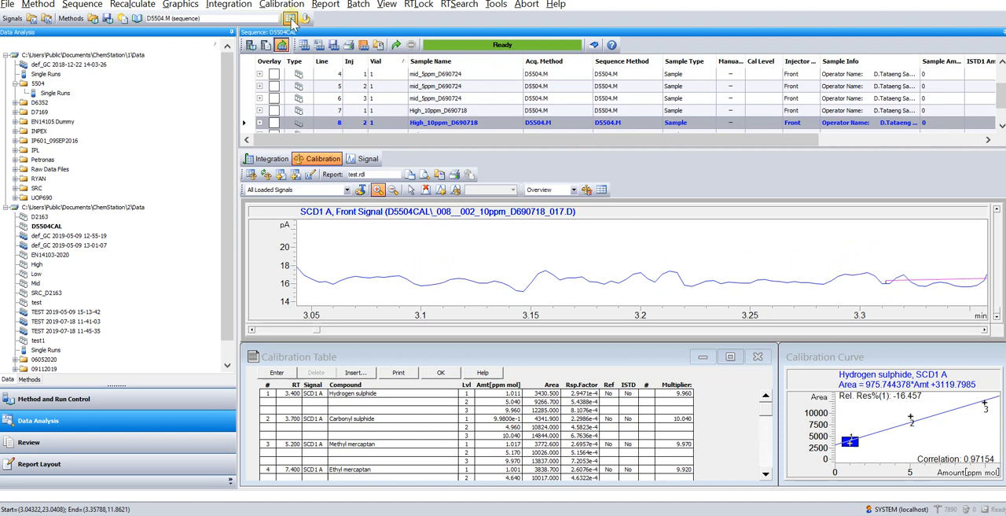
pyautogui.click(325, 5)
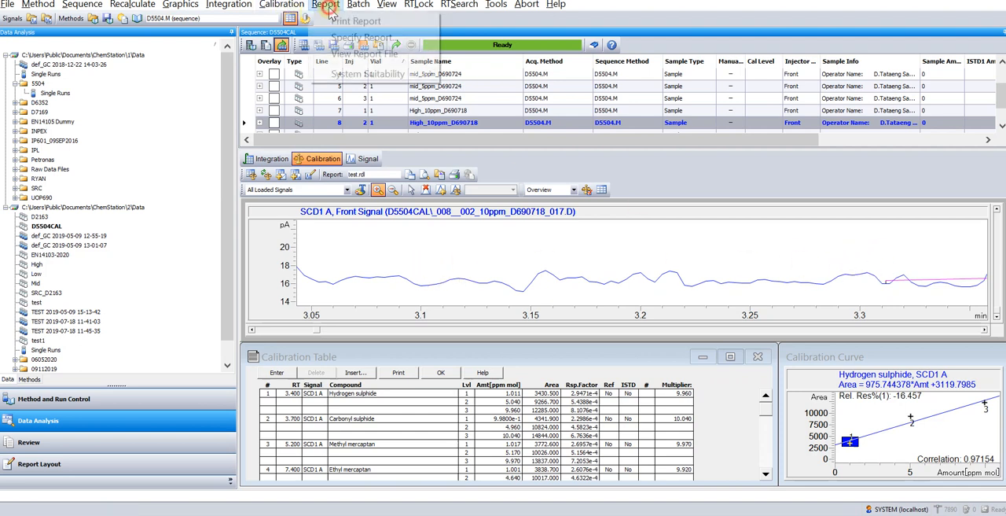
pyautogui.moveTo(420, 81)
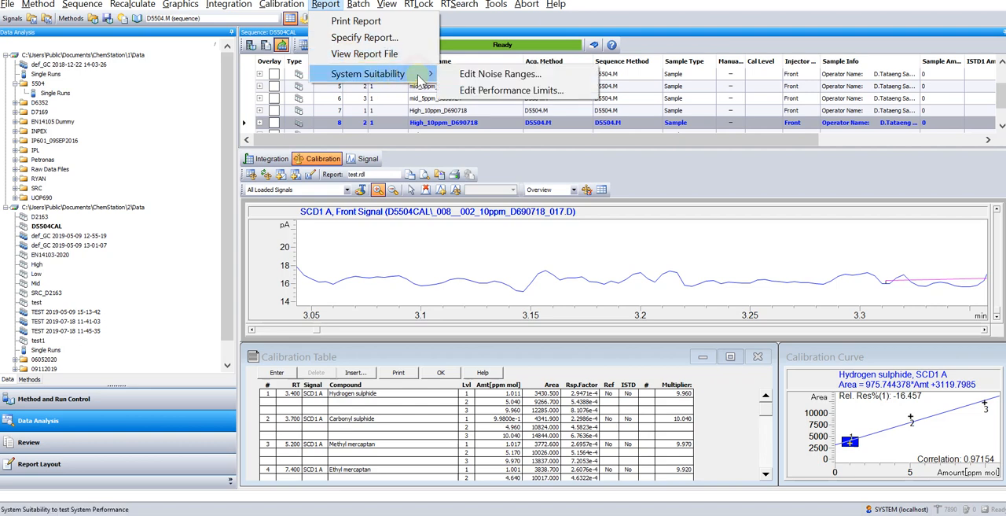
pyautogui.click(552, 81)
pyautogui.moveTo(236, 38); pyautogui.dragTo(201, 28)
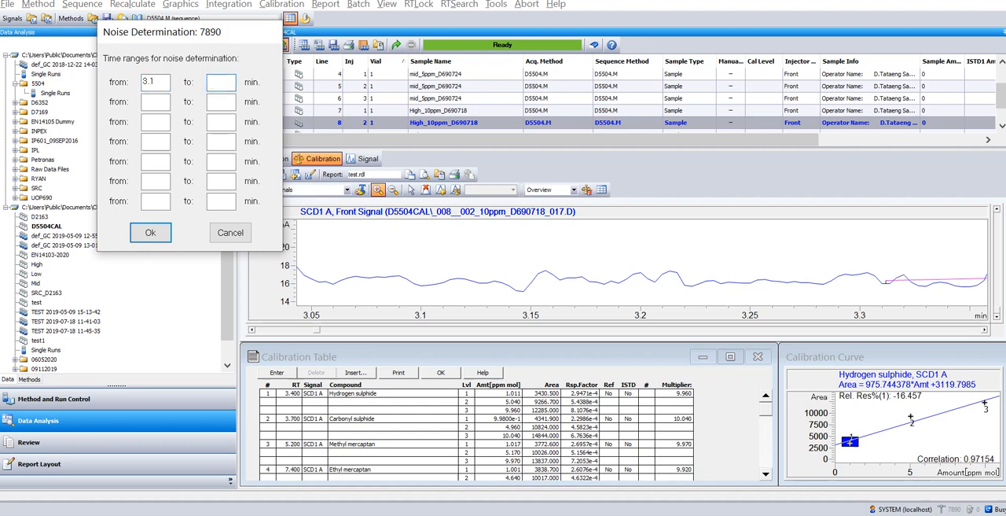
pyautogui.click(151, 233)
# Add a second noise determination range from 4.7 to 4.9 min, on the baseline before the methyl mercaptan peak
pyautogui.click(393, 191)
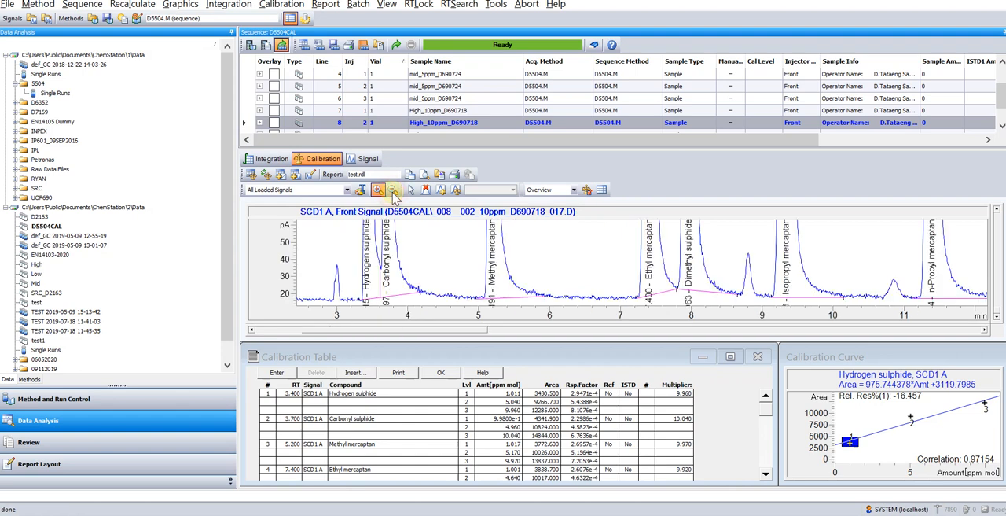
pyautogui.moveTo(458, 272); pyautogui.dragTo(725, 316)
pyautogui.moveTo(348, 265); pyautogui.dragTo(539, 308)
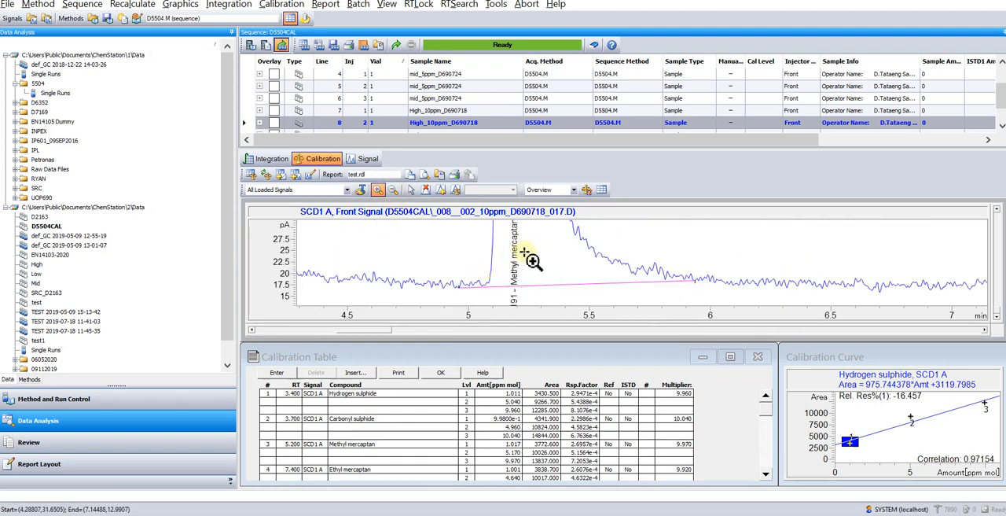
pyautogui.moveTo(359, 261); pyautogui.dragTo(503, 297)
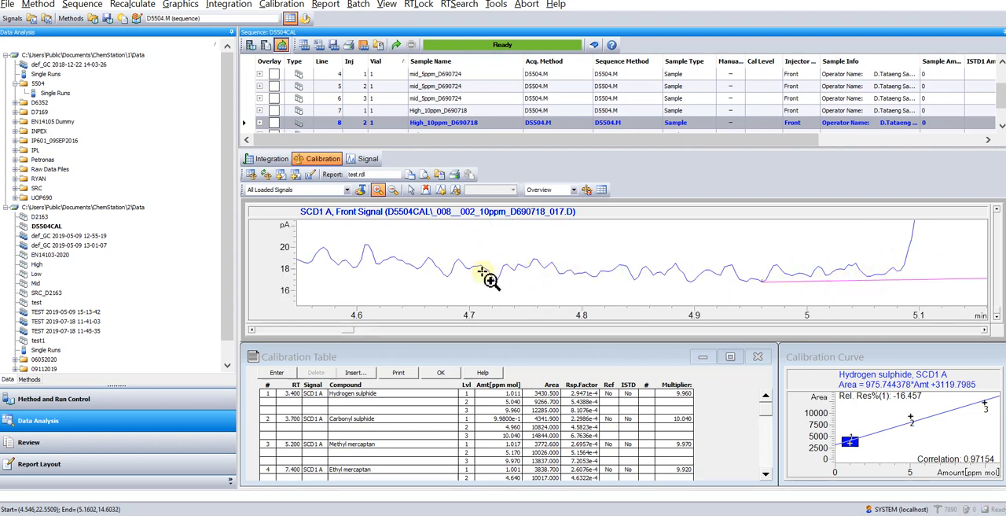
pyautogui.click(326, 5)
pyautogui.moveTo(367, 76)
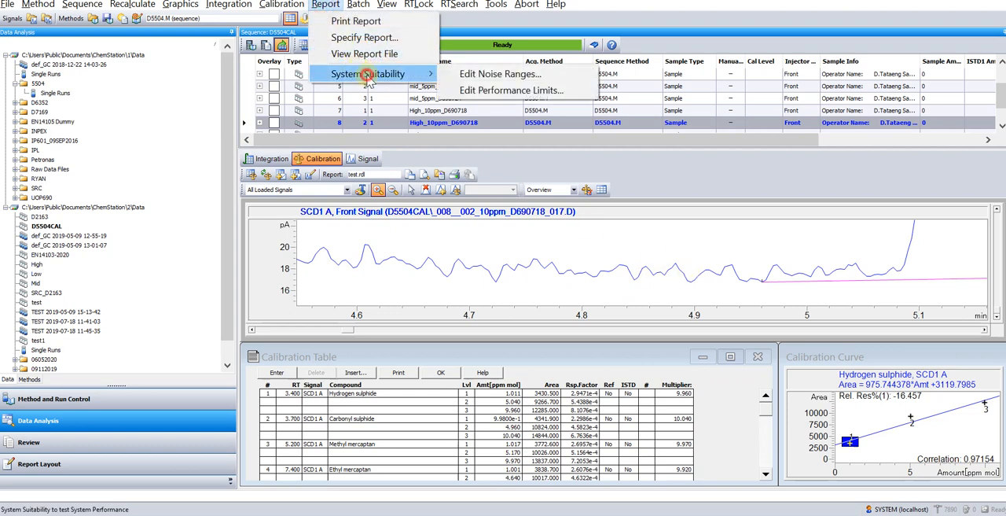
pyautogui.click(488, 74)
pyautogui.click(193, 112)
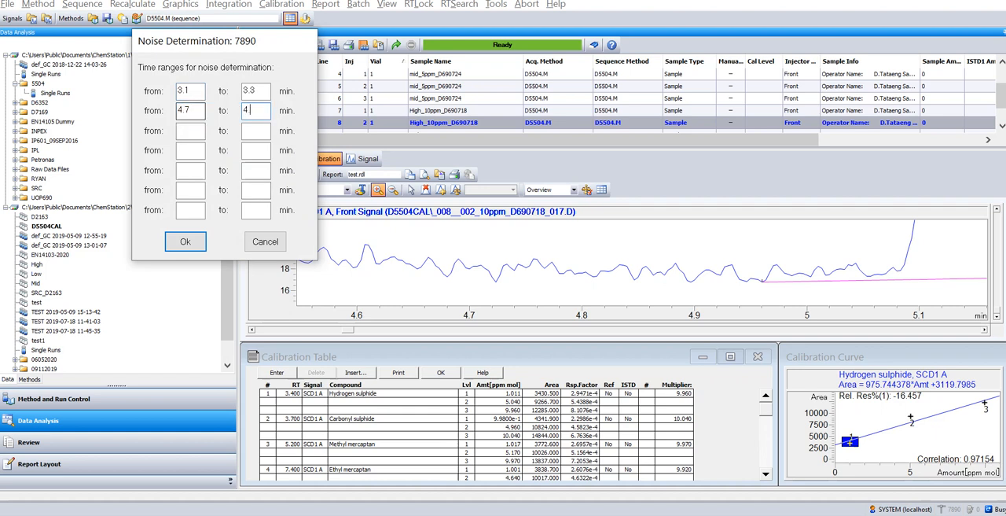
pyautogui.click(189, 242)
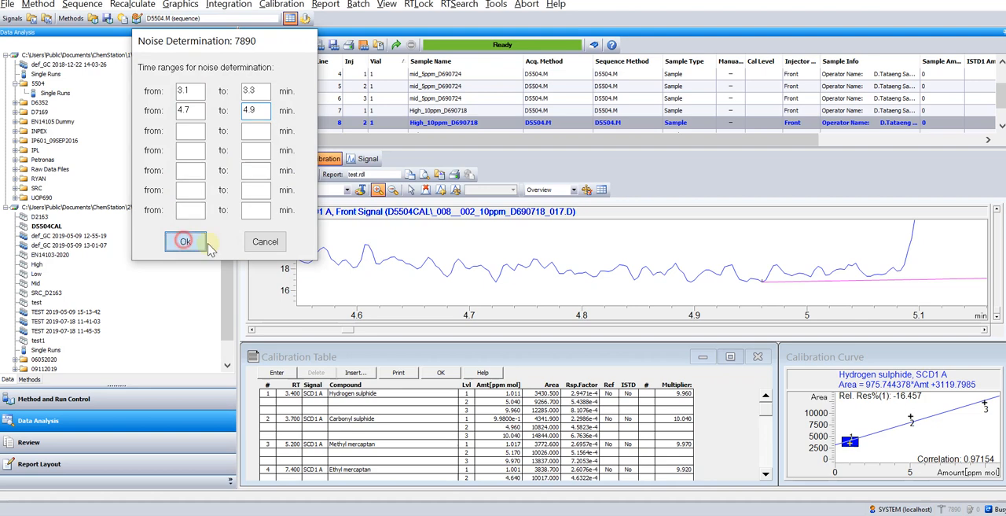
# Add a third noise determination range from 7 to 7.2 min, on the baseline before the ethyl mercaptan peak
pyautogui.click(393, 190)
pyautogui.click(393, 189)
pyautogui.click(393, 189)
pyautogui.moveTo(555, 286); pyautogui.dragTo(901, 305)
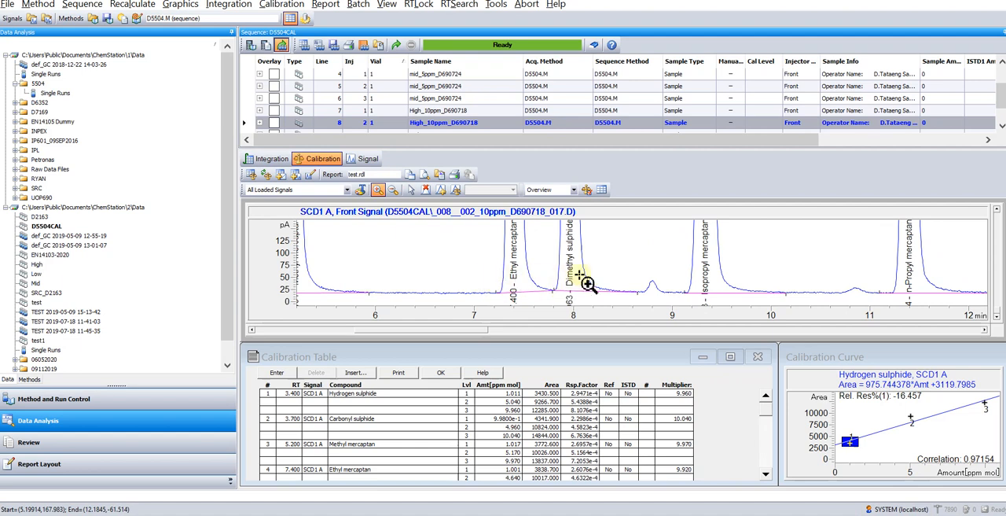
pyautogui.moveTo(397, 285); pyautogui.dragTo(677, 299)
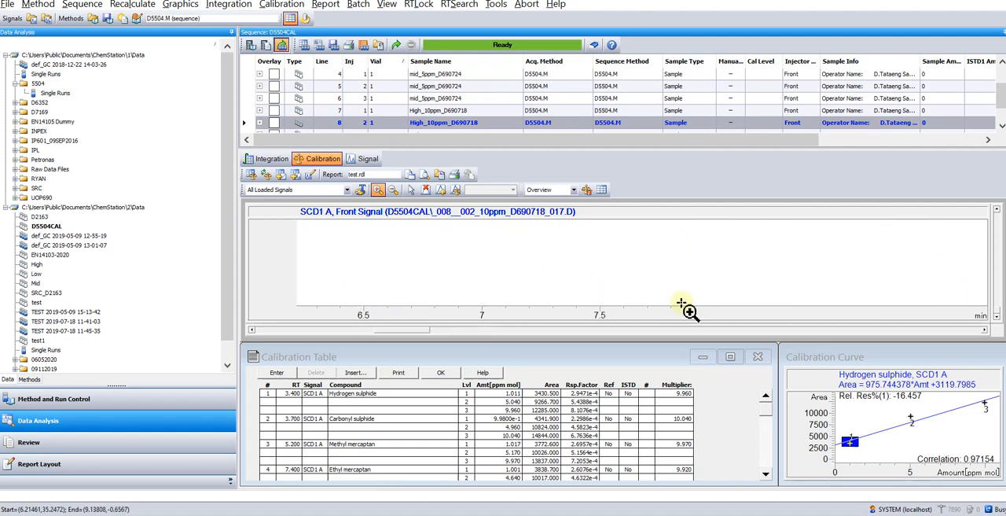
pyautogui.moveTo(367, 267); pyautogui.dragTo(660, 295)
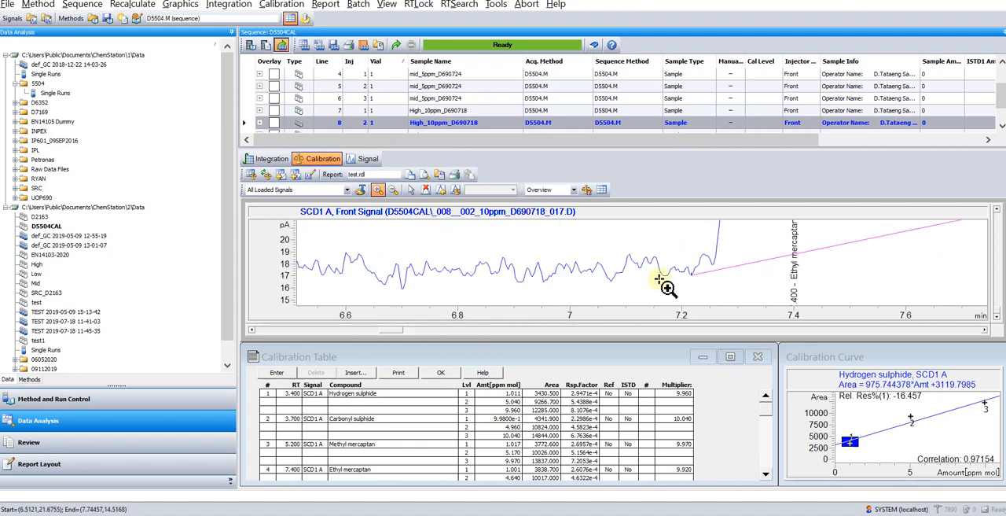
pyautogui.moveTo(524, 239)
pyautogui.mouseDown()
pyautogui.moveTo(745, 283)
pyautogui.moveTo(870, 283)
pyautogui.mouseUp()
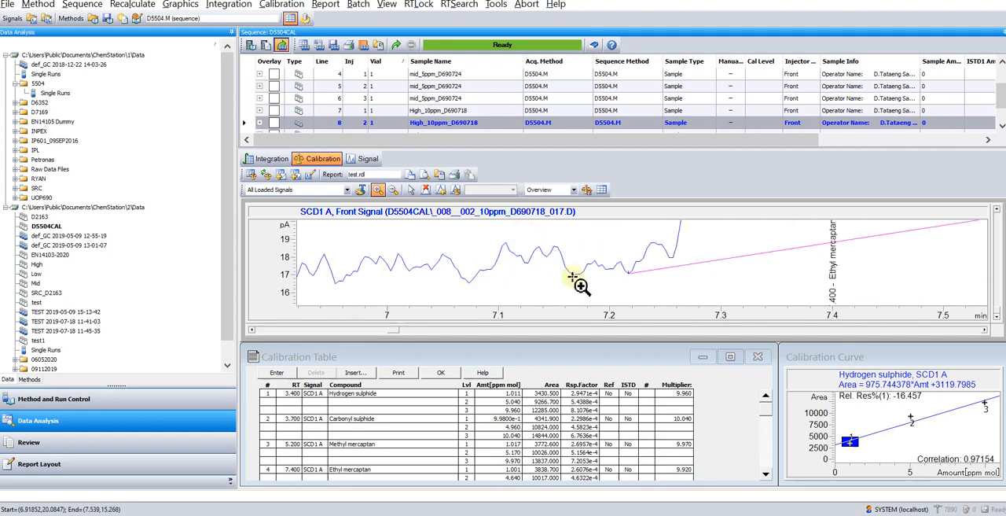
pyautogui.click(327, 6)
pyautogui.moveTo(370, 70)
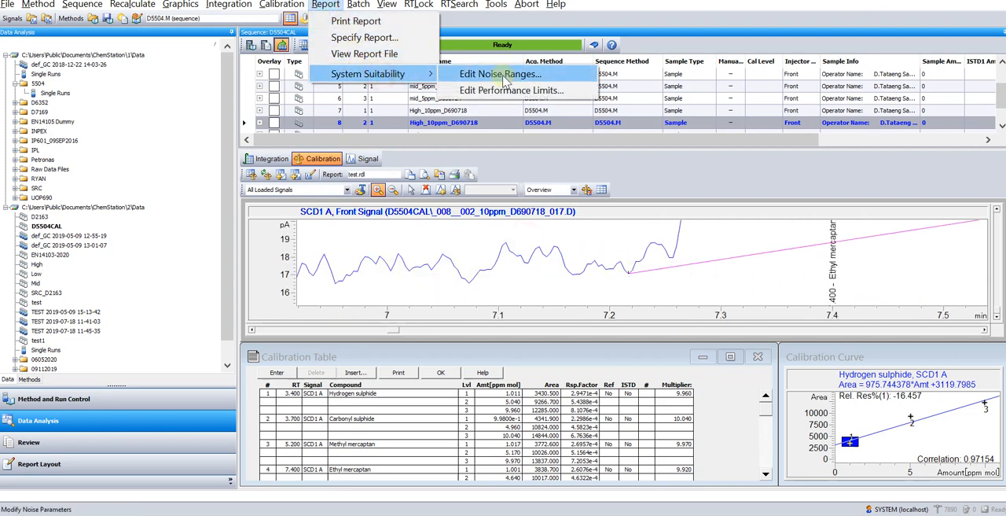
pyautogui.click(503, 74)
pyautogui.click(198, 131)
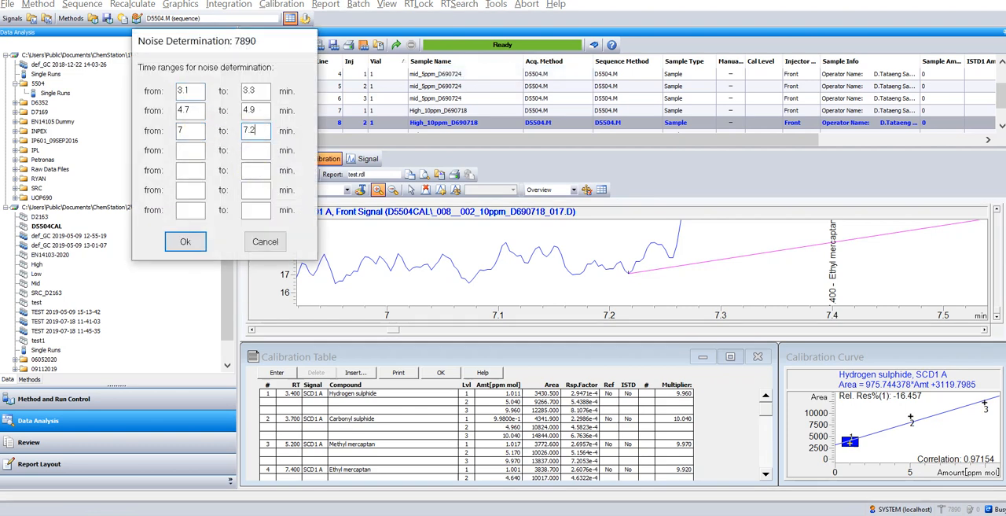
pyautogui.click(189, 242)
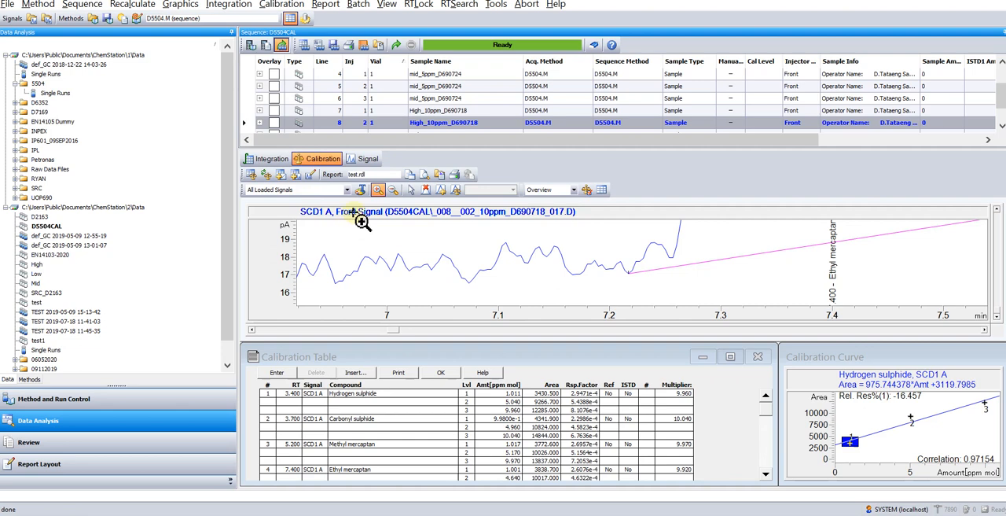
# Add a fourth noise determination range from 8.9 to 9.1 min, on the baseline before the isopropyl mercaptan peak
pyautogui.click(394, 193)
pyautogui.click(394, 192)
pyautogui.click(394, 193)
pyautogui.click(394, 192)
pyautogui.click(394, 196)
pyautogui.click(425, 297)
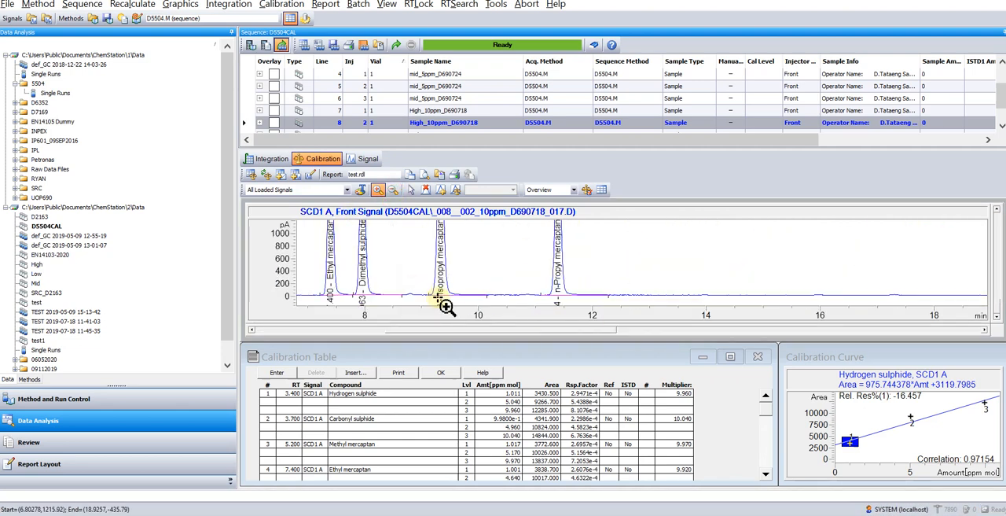
pyautogui.moveTo(518, 306); pyautogui.dragTo(719, 321)
pyautogui.moveTo(367, 253); pyautogui.dragTo(910, 298)
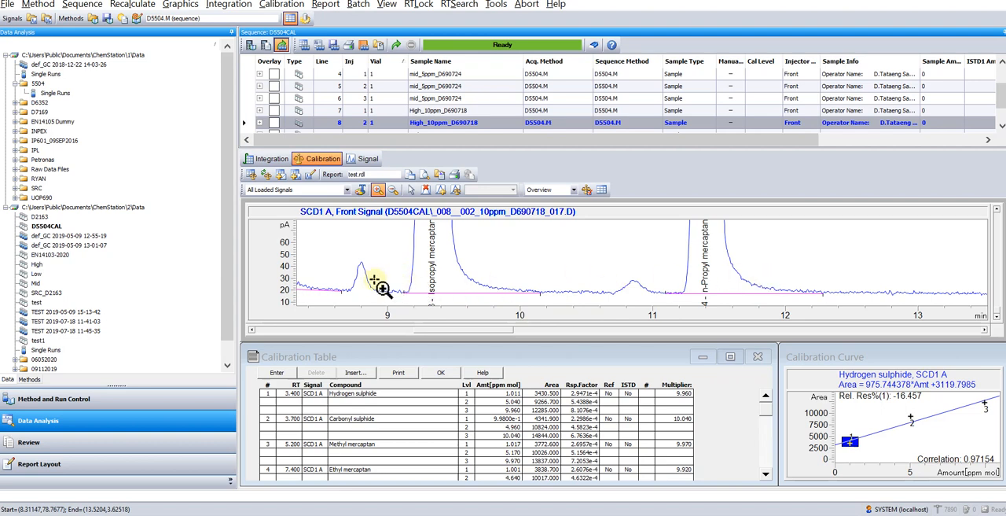
pyautogui.moveTo(351, 275); pyautogui.dragTo(582, 304)
pyautogui.moveTo(383, 261); pyautogui.dragTo(460, 289)
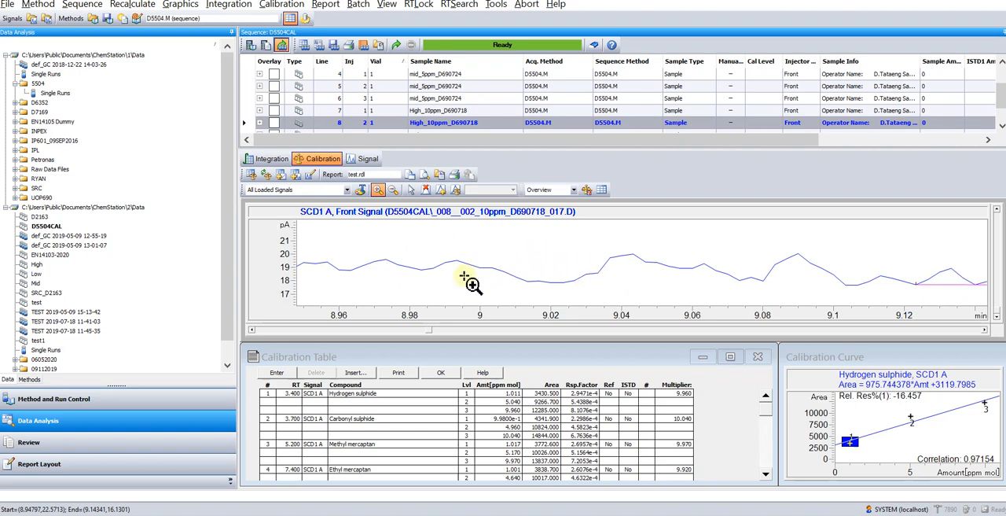
pyautogui.doubleClick(527, 263)
pyautogui.moveTo(349, 256); pyautogui.dragTo(417, 286)
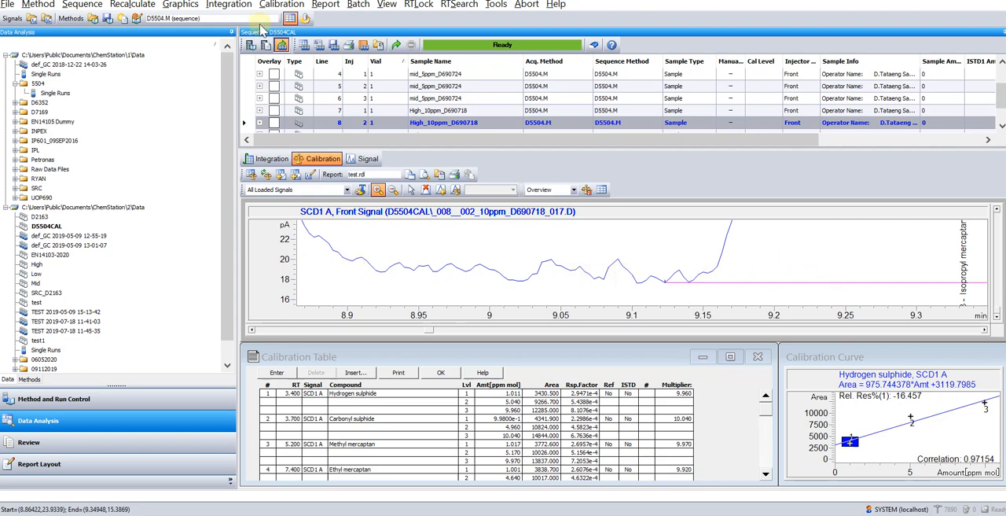
pyautogui.click(326, 5)
pyautogui.moveTo(314, 72)
pyautogui.click(452, 74)
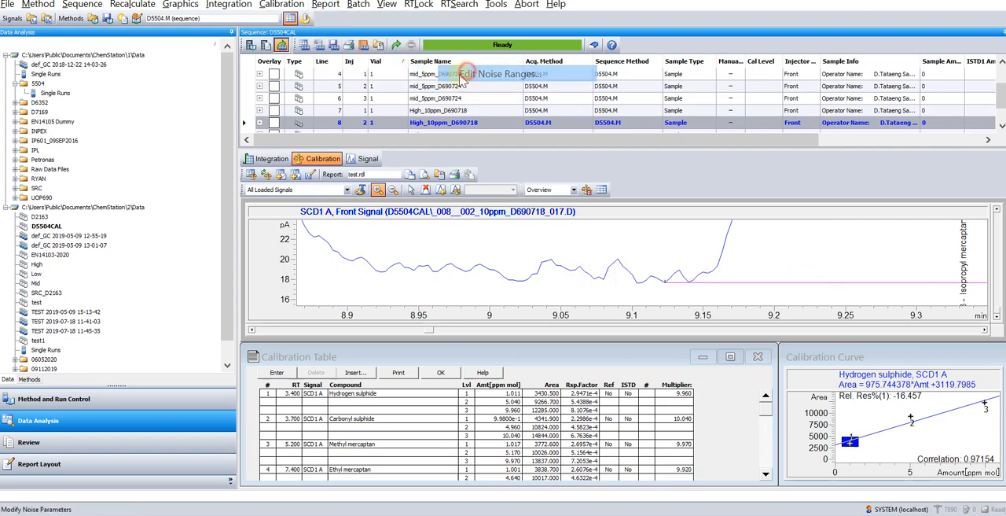
pyautogui.click(186, 154)
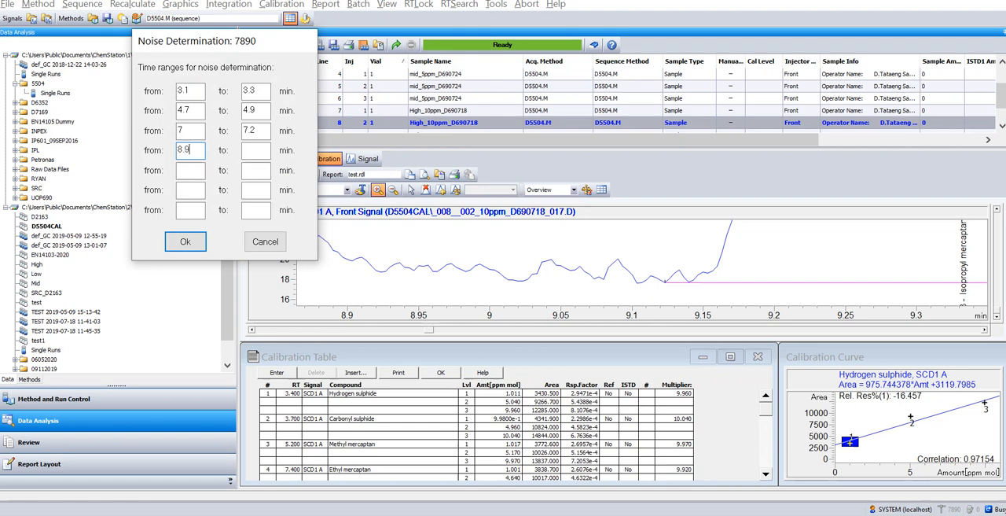
pyautogui.click(185, 242)
# Add a fifth noise determination range from 11 to 11.2 min, on the baseline before the n-propyl mercaptan peak
pyautogui.click(394, 191)
pyautogui.click(394, 191)
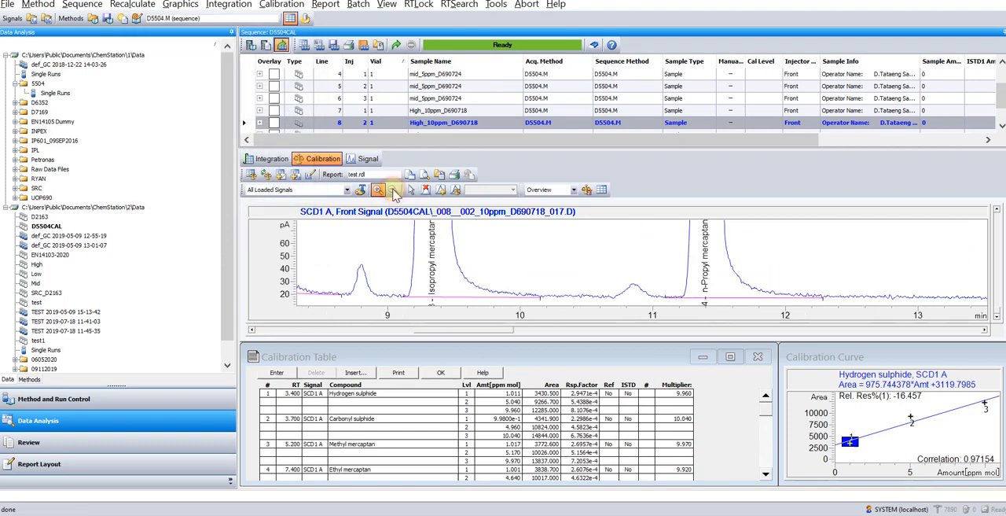
pyautogui.click(394, 191)
pyautogui.moveTo(560, 286); pyautogui.dragTo(979, 303)
pyautogui.moveTo(429, 252); pyautogui.dragTo(541, 289)
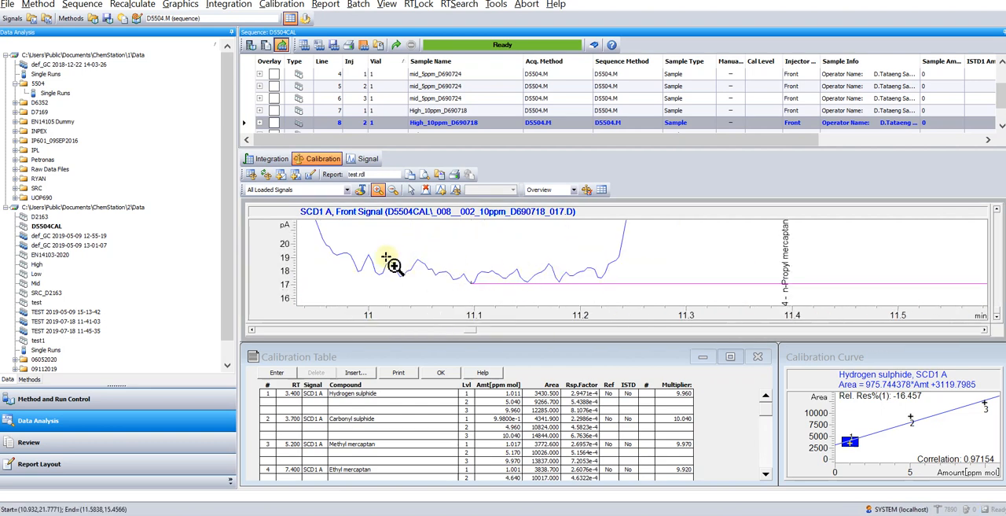
pyautogui.moveTo(365, 250); pyautogui.dragTo(607, 289)
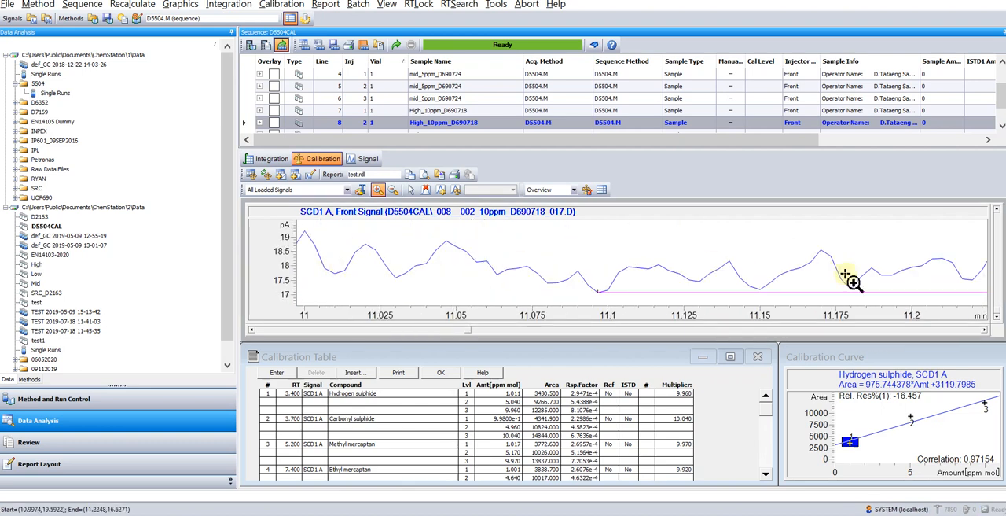
pyautogui.click(326, 5)
pyautogui.moveTo(409, 71)
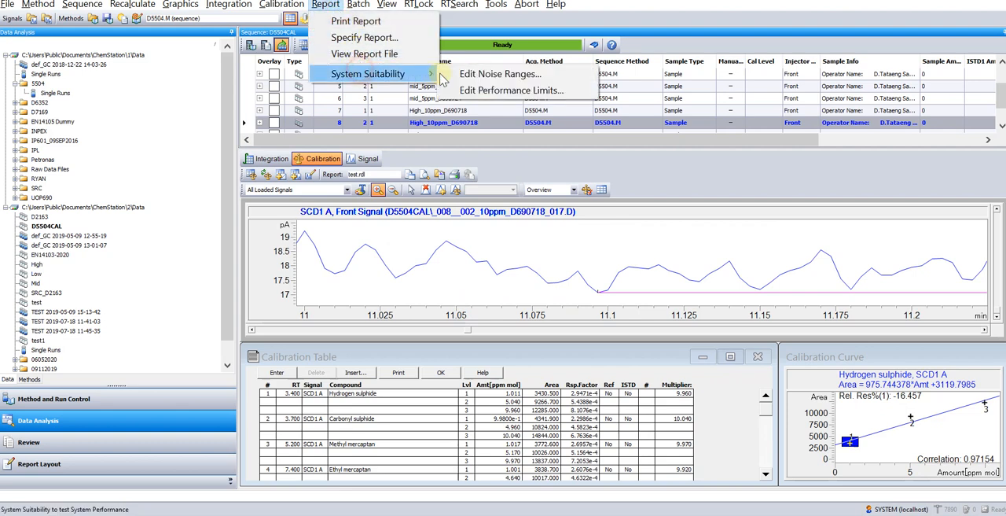
pyautogui.click(472, 73)
pyautogui.click(193, 170)
pyautogui.write('11')
pyautogui.click(266, 167)
pyautogui.write('11')
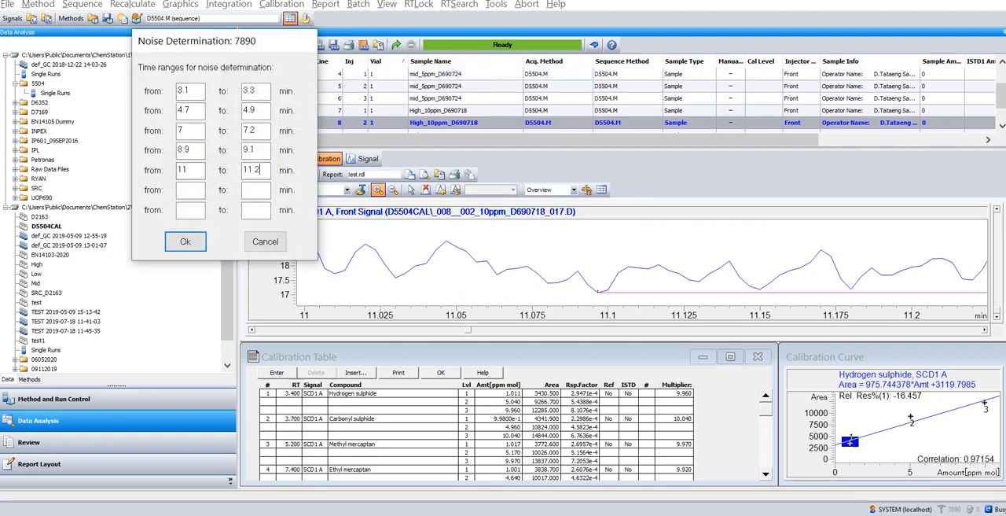
pyautogui.click(186, 243)
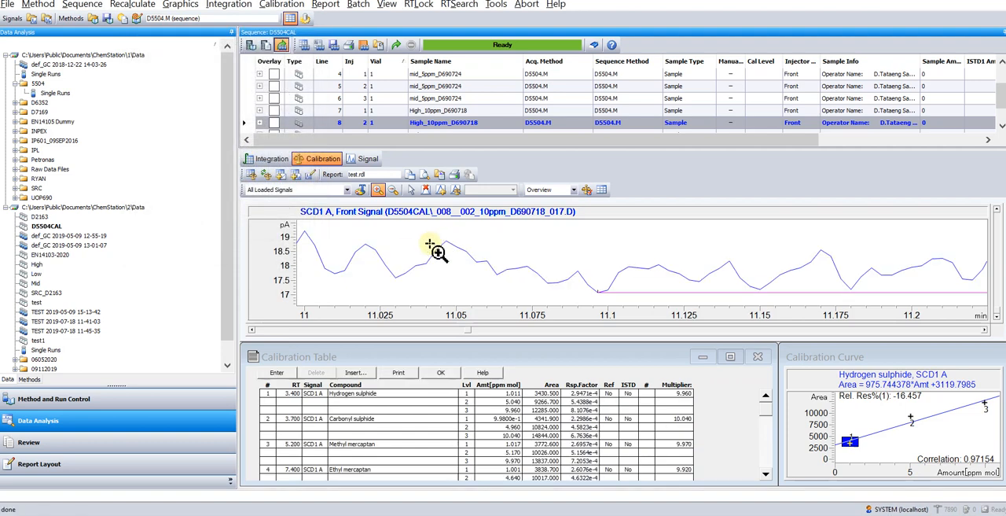
# Save method D5504.M, and assign the master template Video 2 to the result set as the report template for Intelligent Reporting
pyautogui.click(107, 18)
pyautogui.click(393, 301)
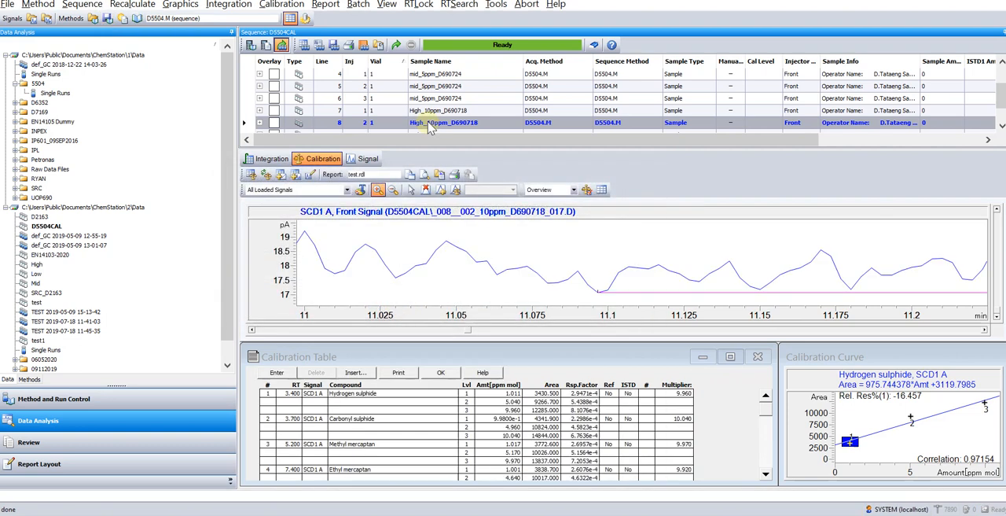
pyautogui.click(326, 5)
pyautogui.click(350, 35)
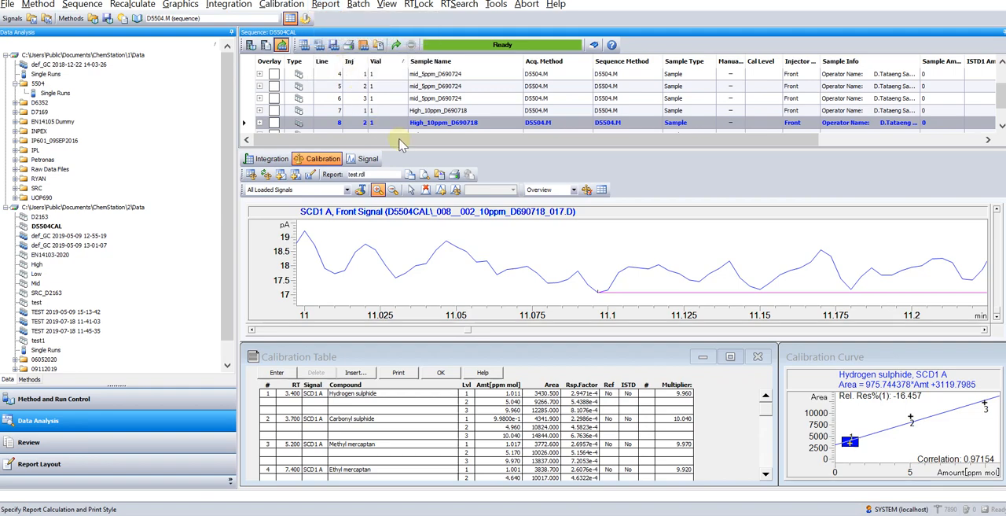
pyautogui.click(583, 183)
pyautogui.moveTo(485, 173); pyautogui.dragTo(481, 356)
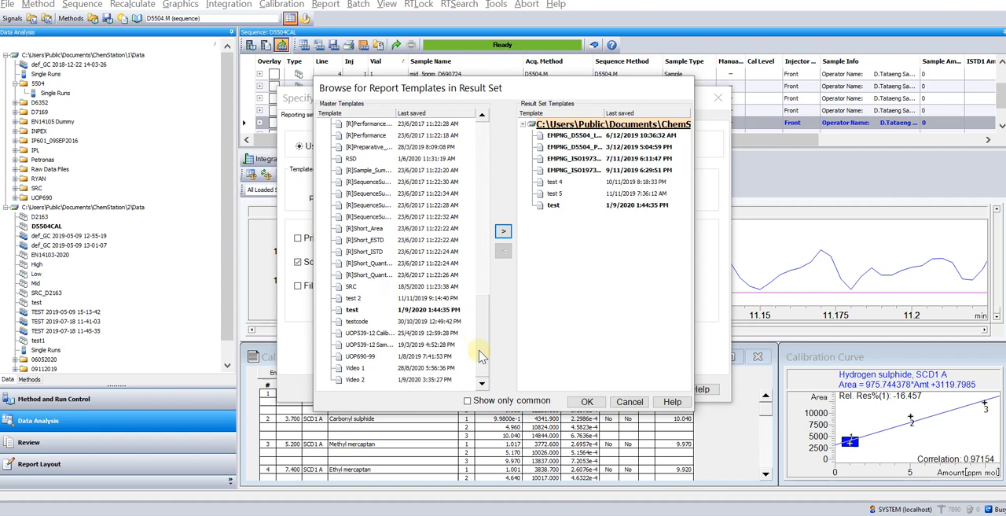
pyautogui.click(357, 380)
pyautogui.click(503, 232)
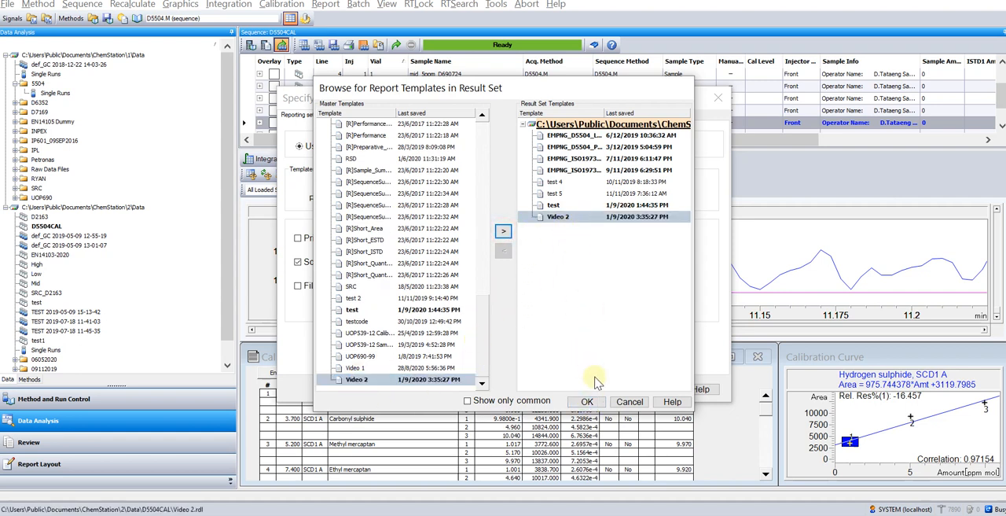
pyautogui.click(587, 402)
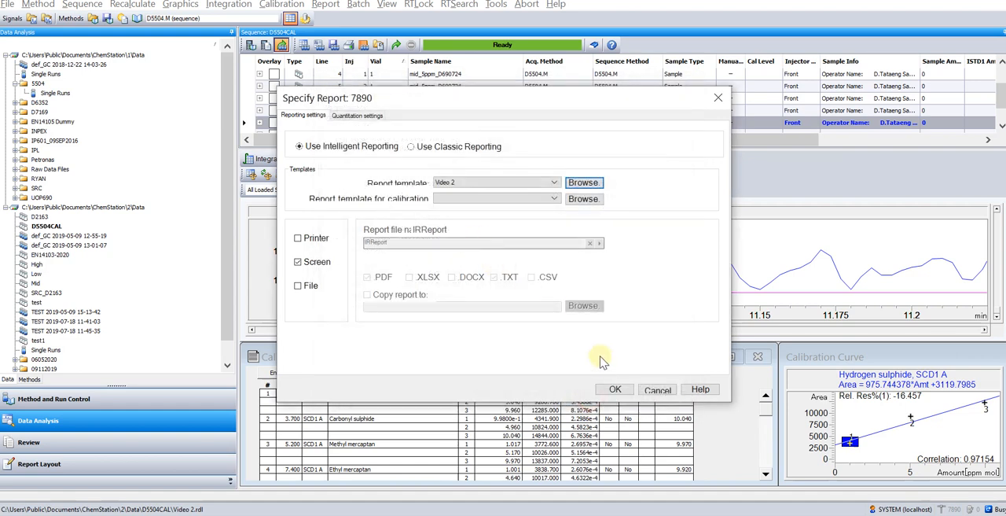
pyautogui.click(360, 116)
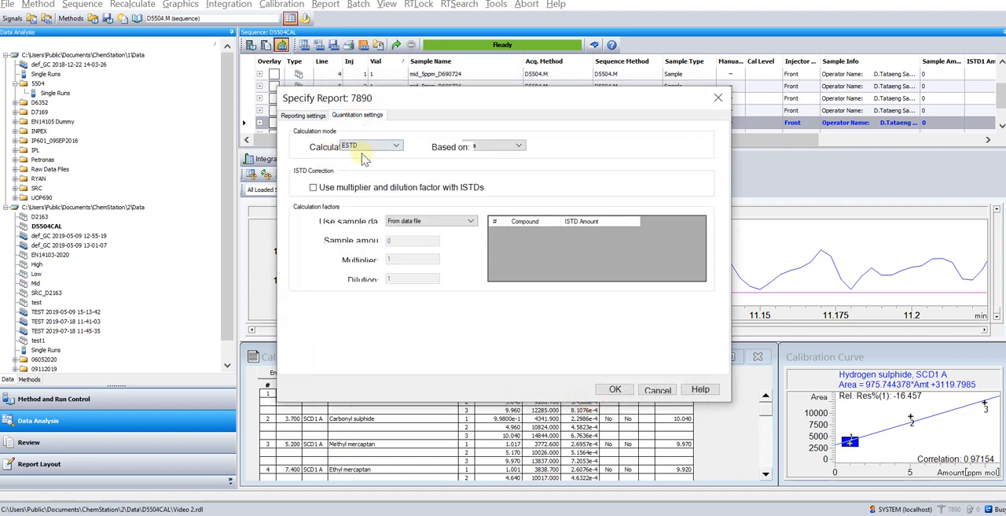
pyautogui.click(615, 387)
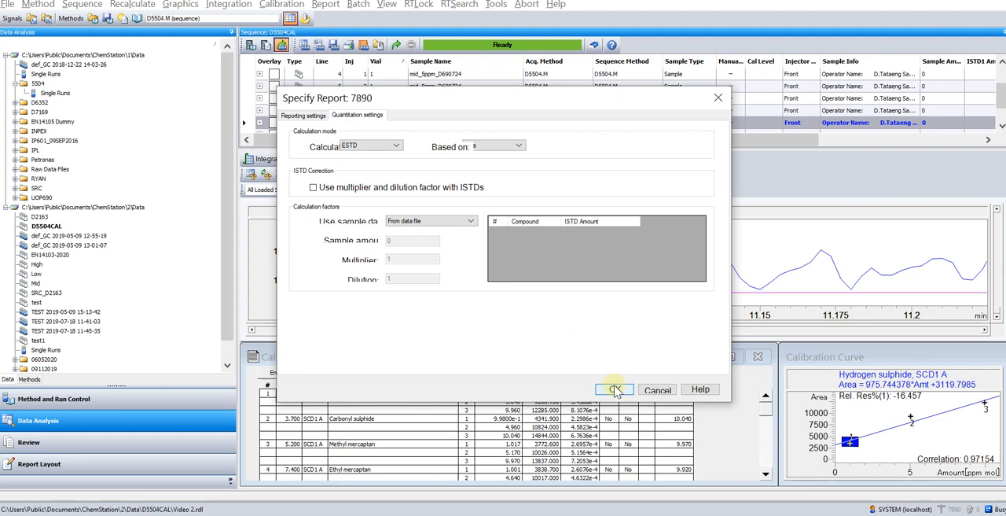
# Generate the on-screen report for the line 8 High_10ppm_D690718 injection and examine its S/N and LOD table
pyautogui.click(325, 4)
pyautogui.click(339, 18)
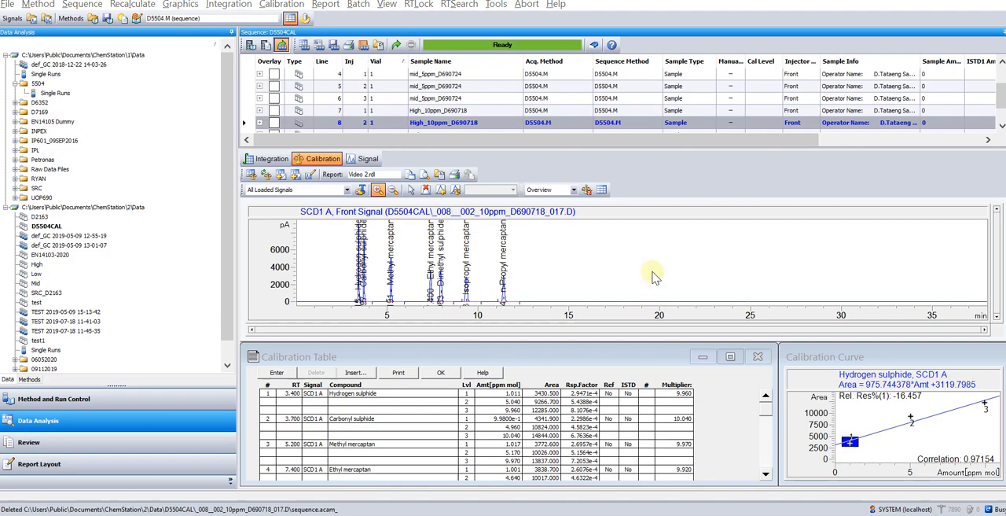
pyautogui.click(695, 70)
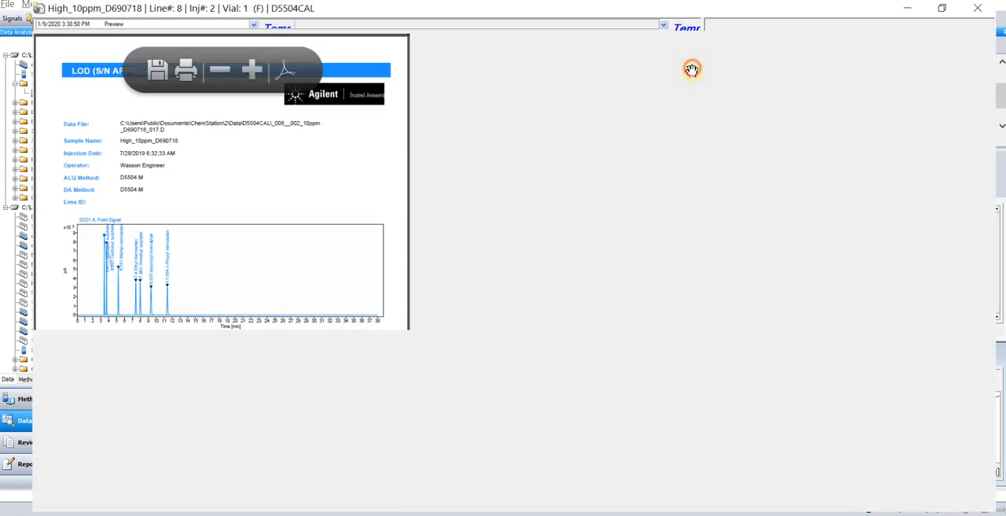
pyautogui.scroll(-5, 649, 330)
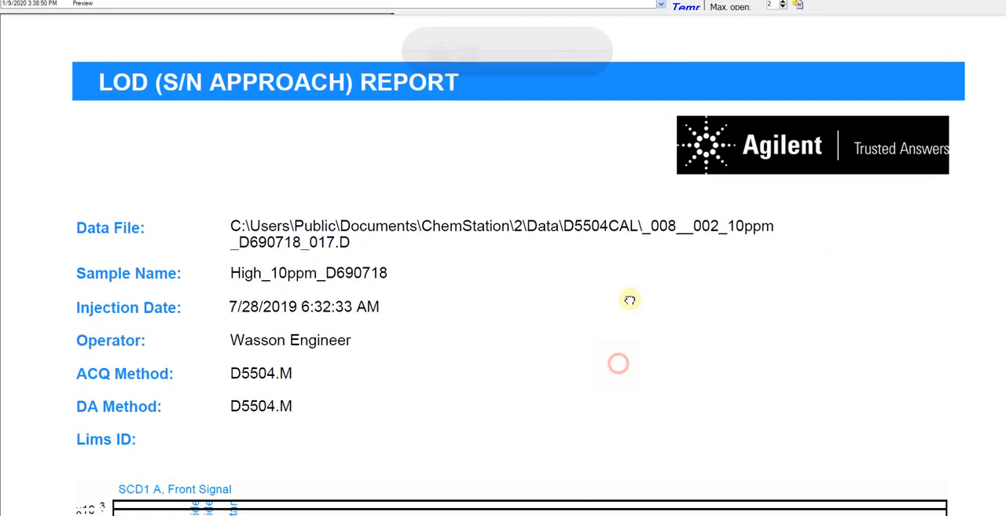
pyautogui.scroll(-5, 831, 409)
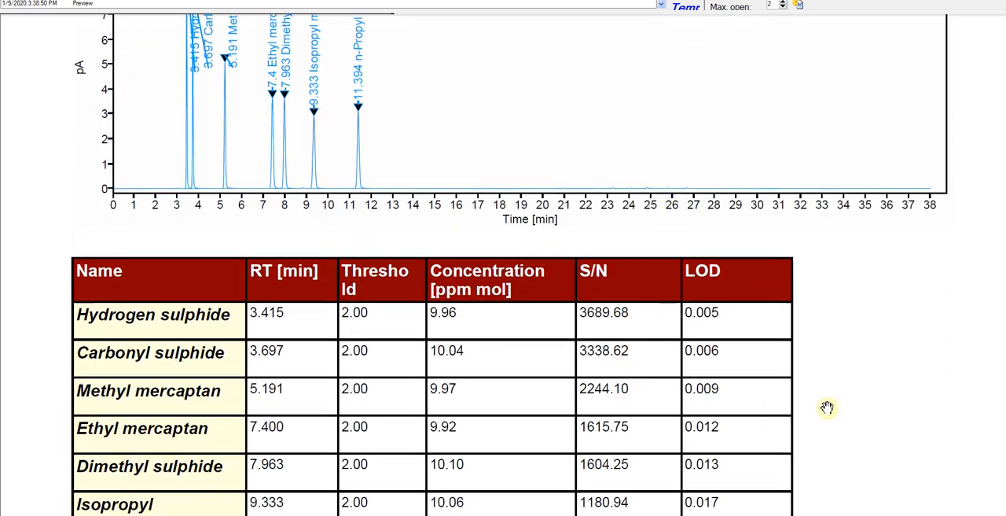
pyautogui.scroll(1, 314, 184)
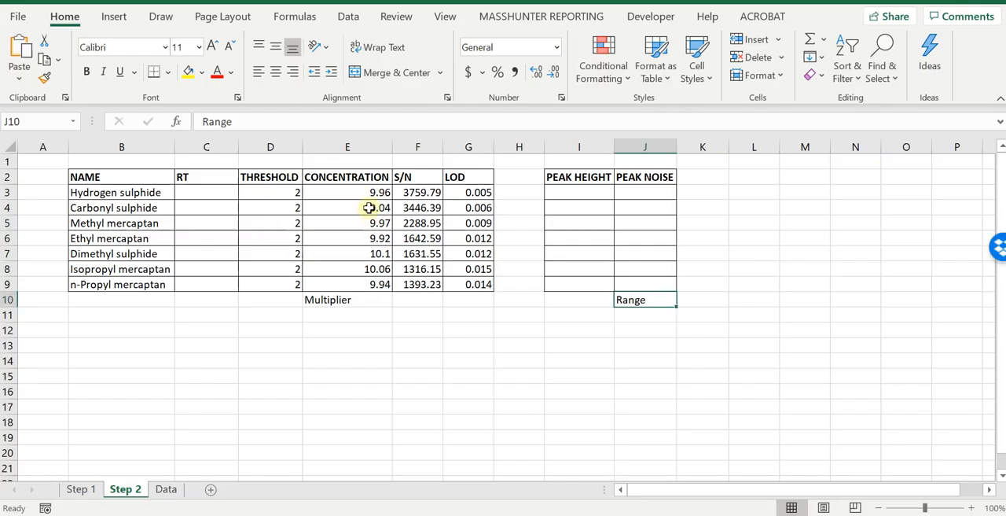
# Switch to Excel's Step 2 sheet, check the concentrations, and copy the report's hydrogen sulphide S/N, 3689.68, into F3
pyautogui.click(362, 194)
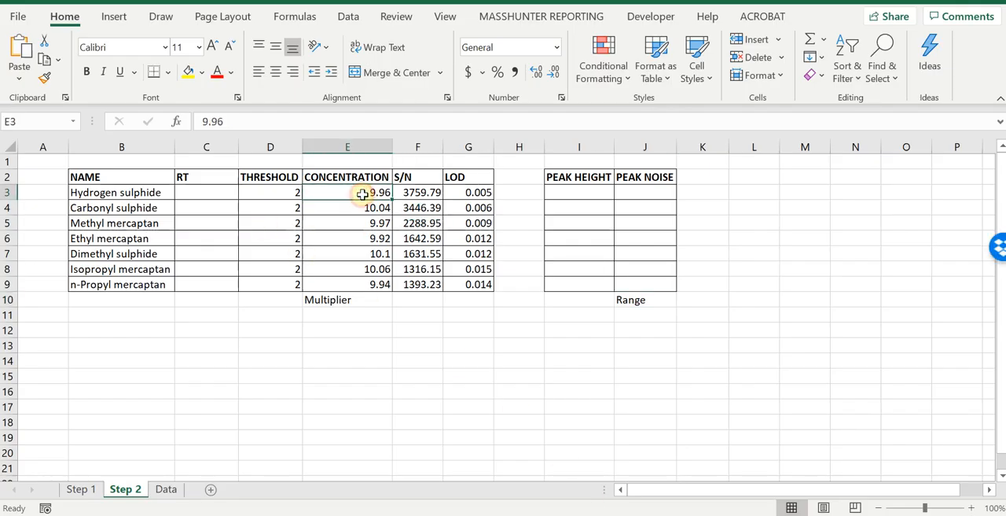
pyautogui.click(378, 211)
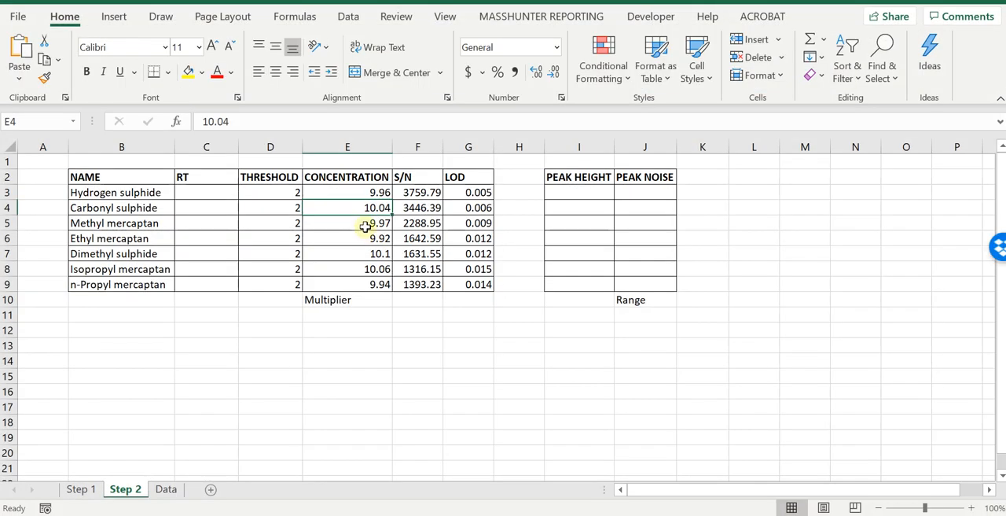
pyautogui.click(424, 195)
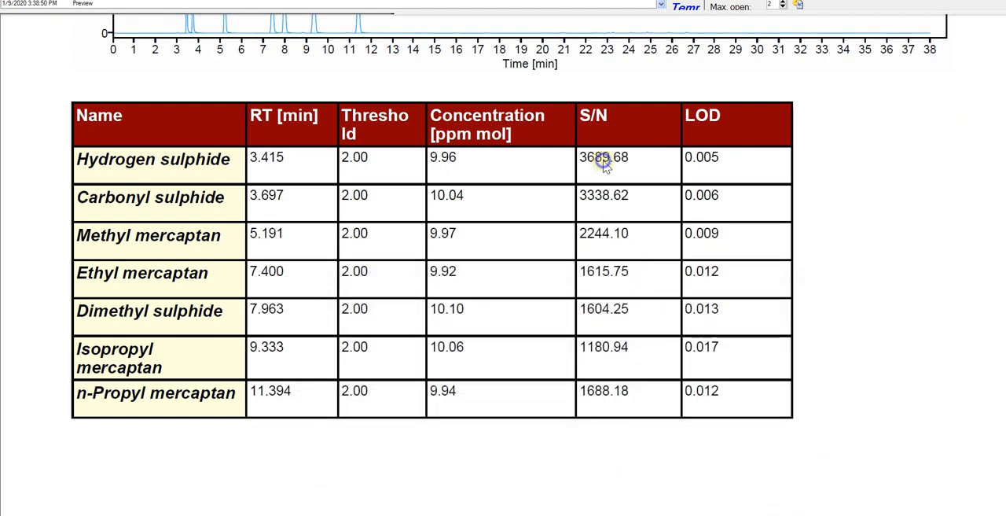
pyautogui.rightClick(602, 161)
pyautogui.click(634, 170)
pyautogui.moveTo(588, 161); pyautogui.dragTo(629, 161)
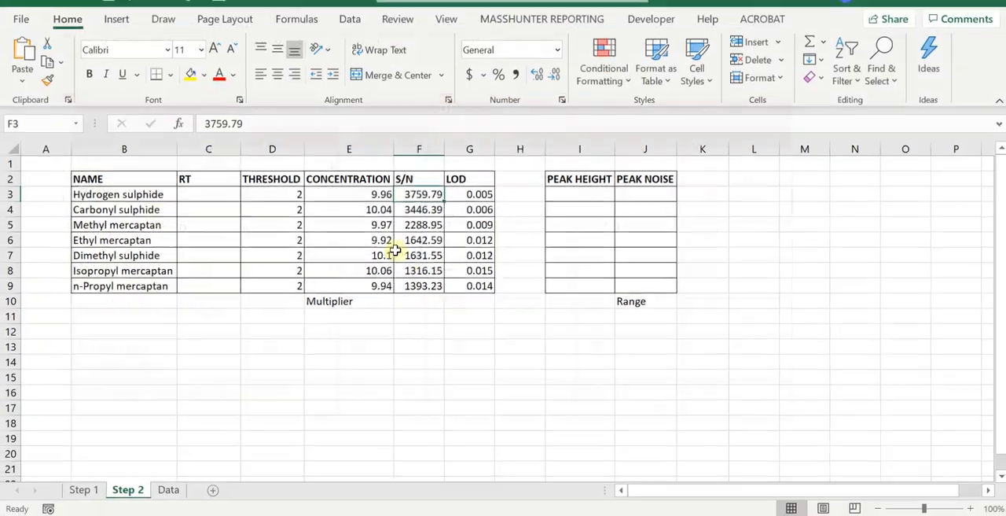
pyautogui.hotkey('ctrl', 'v')
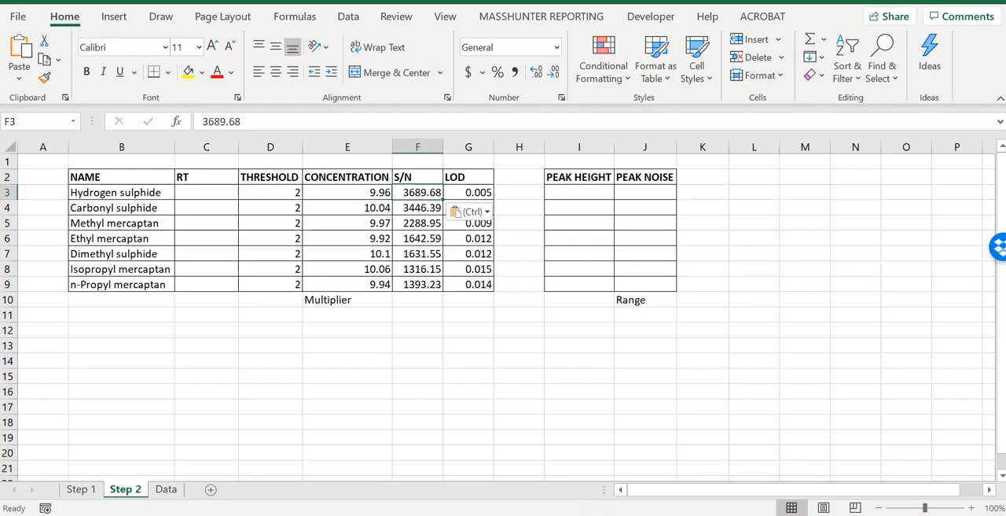
# Copy the carbonyl sulphide S/N, 3338.62, from the report into cell F4 of the Excel sheet
pyautogui.click(595, 478)
pyautogui.doubleClick(603, 196)
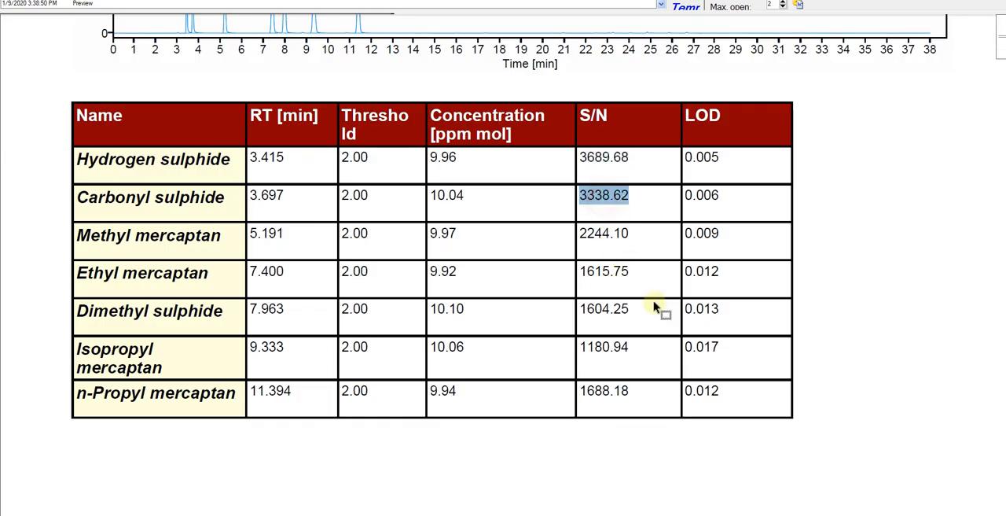
pyautogui.hotkey('alt', 'Tab')
pyautogui.click(414, 204)
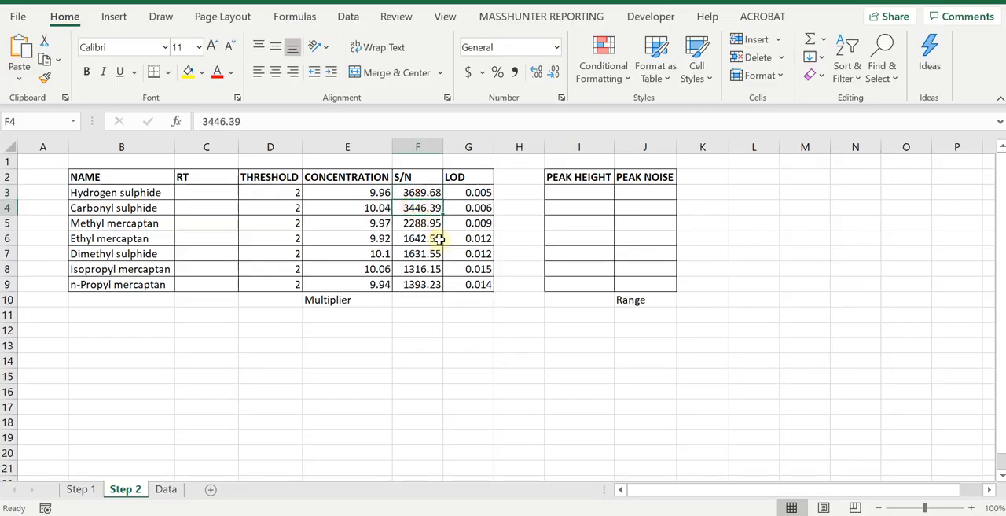
pyautogui.hotkey('ctrl', 'v')
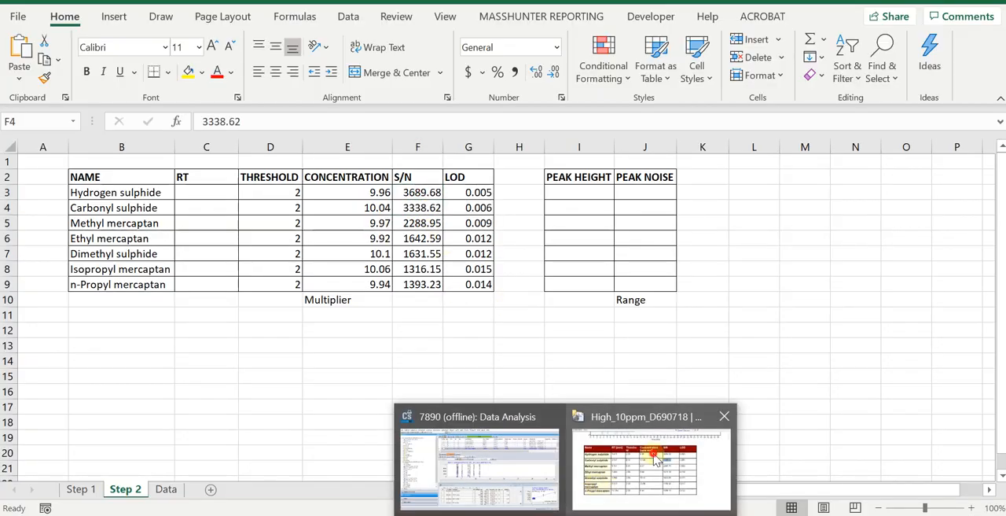
# Copy the methyl mercaptan S/N, 2244.10, from the report into cell F5 of the Excel sheet
pyautogui.click(649, 465)
pyautogui.doubleClick(611, 239)
pyautogui.hotkey('ctrl', 'c')
pyautogui.hotkey('alt', 'Tab')
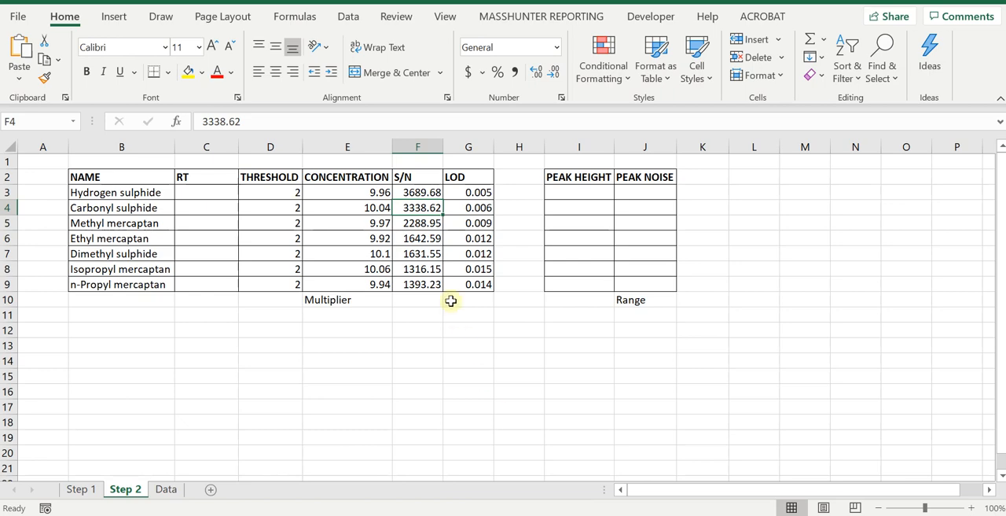
pyautogui.click(425, 223)
pyautogui.hotkey('ctrl', 'v')
# Copy the ethyl mercaptan S/N, 1615.75, from the report into cell F6 of the Excel sheet
pyautogui.hotkey('alt', 'Tab')
pyautogui.doubleClick(603, 271)
pyautogui.hotkey('ctrl', 'c')
pyautogui.hotkey('alt', 'Tab')
pyautogui.click(420, 239)
pyautogui.hotkey('ctrl', 'v')
# Copy the dimethyl sulphide S/N, 1604.25, from the report into cell F7 of the Excel sheet
pyautogui.hotkey('alt', 'Tab')
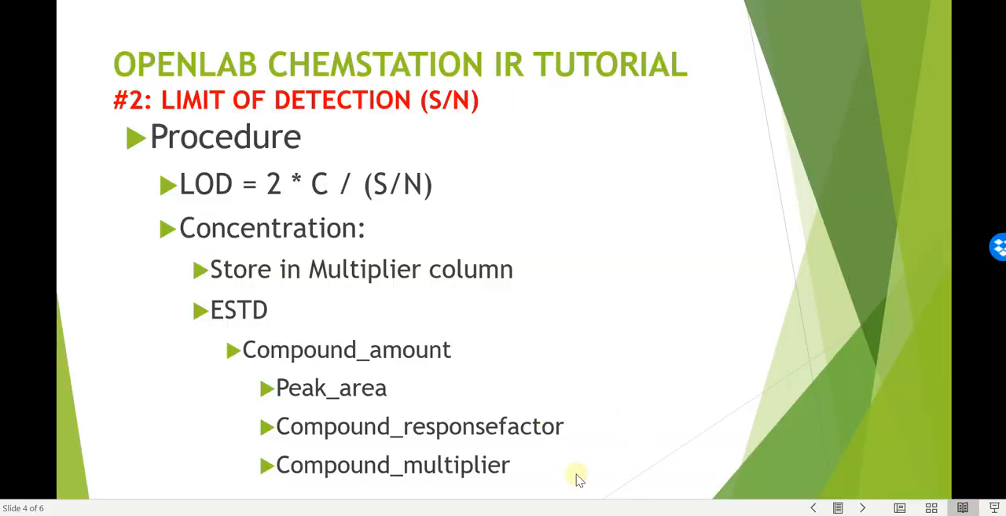
pyautogui.hotkey('alt', 'Tab')
pyautogui.hotkey('alt', 'Tab')
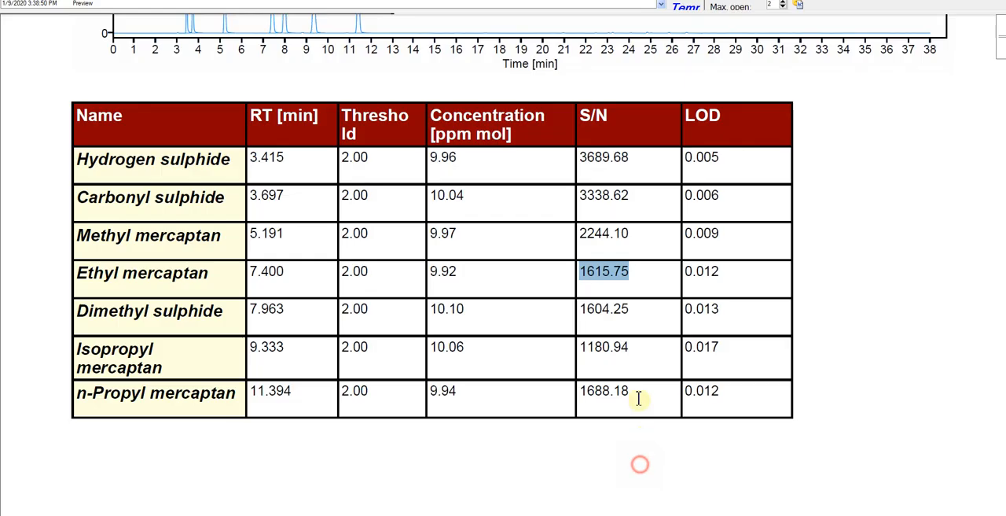
pyautogui.doubleClick(604, 309)
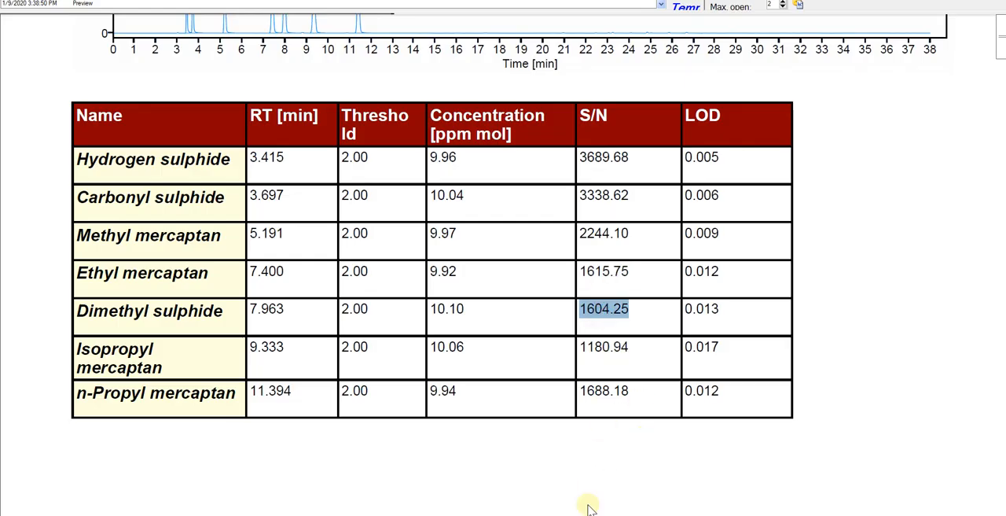
pyautogui.hotkey('alt', 'Tab')
pyautogui.click(422, 258)
pyautogui.hotkey('ctrl', 'v')
# Copy the isopropyl mercaptan S/N, 1180.94, from the report into cell F8 of the Excel sheet
pyautogui.moveTo(562, 508)
pyautogui.click(610, 444)
pyautogui.doubleClick(604, 347)
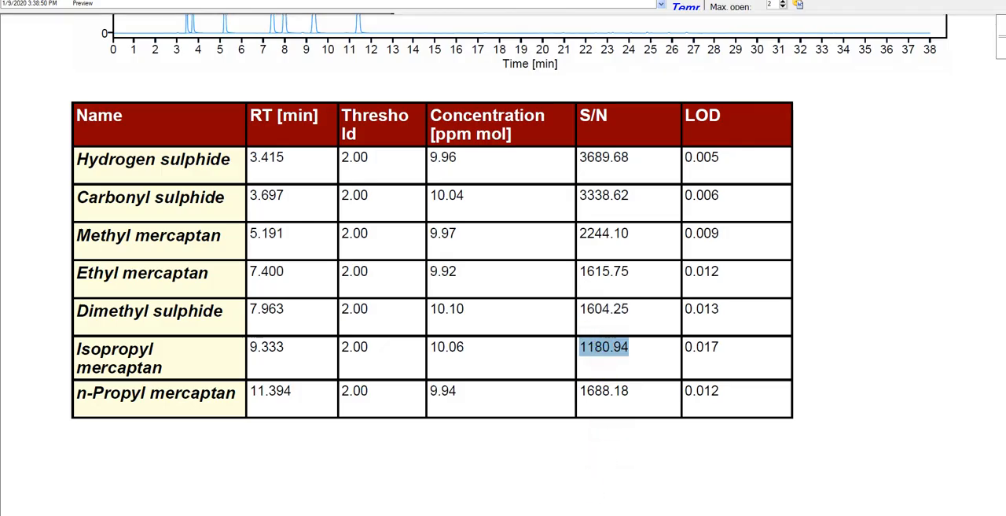
pyautogui.hotkey('alt', 'Tab')
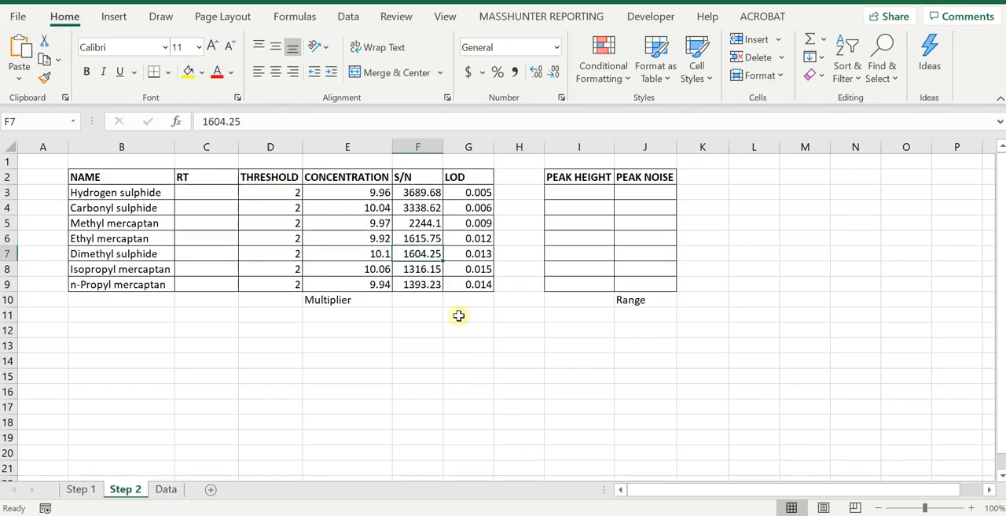
pyautogui.click(418, 270)
pyautogui.hotkey('ctrl', 'v')
# Copy the n-propyl mercaptan S/N, 1688.18, from the report into cell F9 of the Excel sheet
pyautogui.click(611, 510)
pyautogui.click(604, 394)
pyautogui.doubleClick(605, 394)
pyautogui.hotkey('alt', 'Tab')
pyautogui.click(415, 284)
pyautogui.hotkey('ctrl', 'v')
# Compare the LOD values in the report with those calculated in column G of the Excel sheet for all seven compounds
pyautogui.click(535, 342)
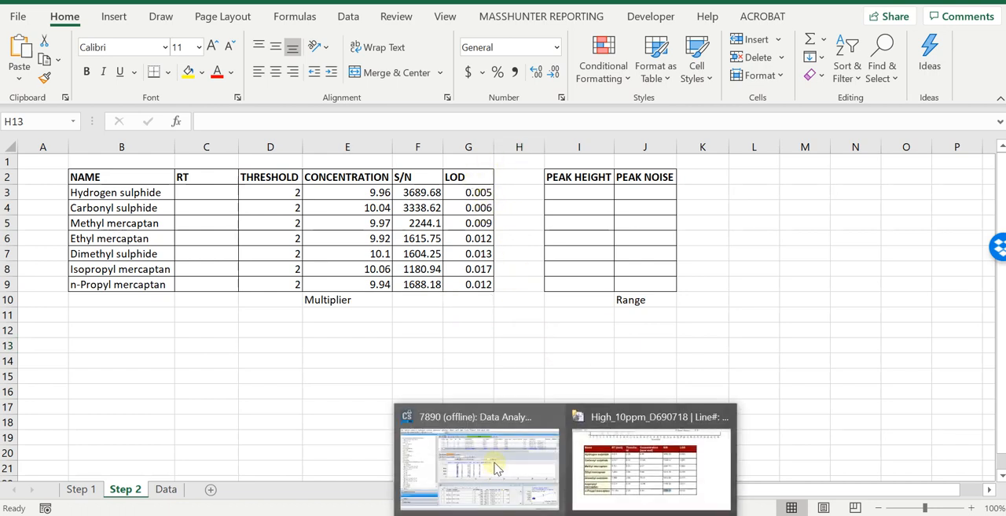
pyautogui.click(636, 465)
pyautogui.click(719, 157)
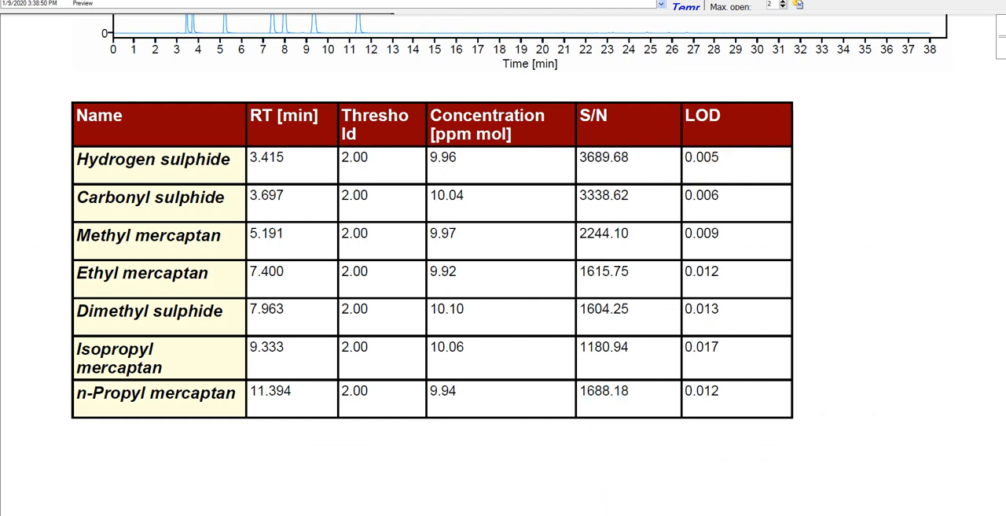
pyautogui.click(607, 467)
pyautogui.moveTo(485, 192); pyautogui.dragTo(461, 237)
pyautogui.hotkey('alt', 'Tab')
pyautogui.hotkey('alt', 'Tab')
pyautogui.moveTo(474, 254); pyautogui.dragTo(475, 285)
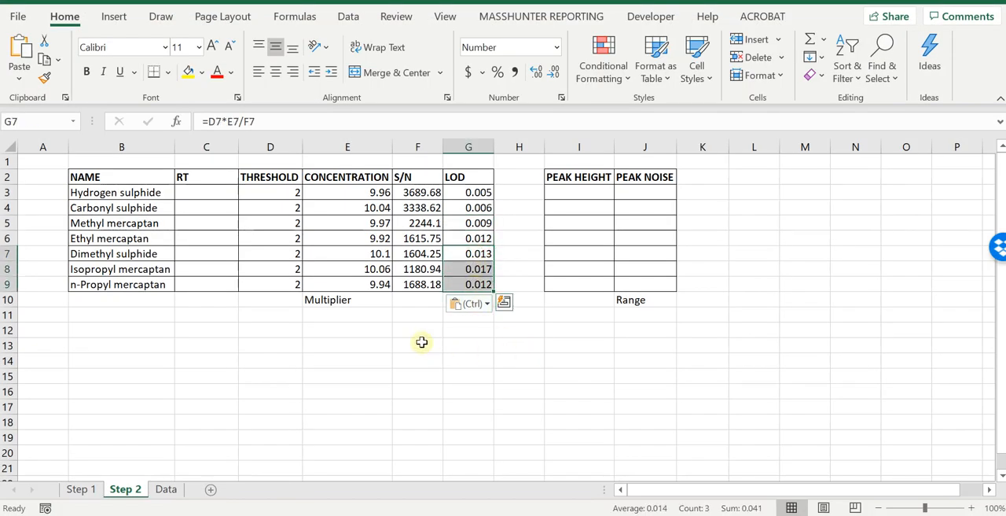
pyautogui.click(401, 341)
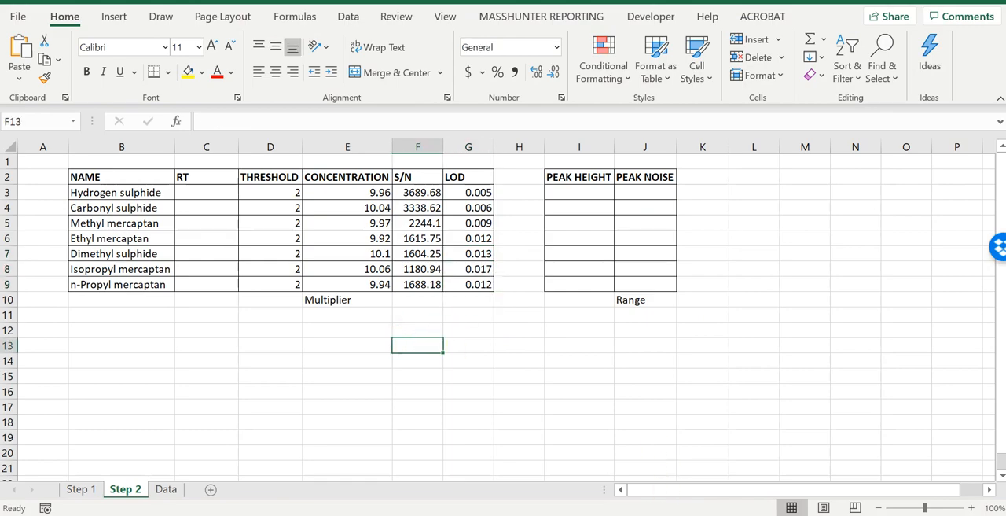
pyautogui.click(641, 462)
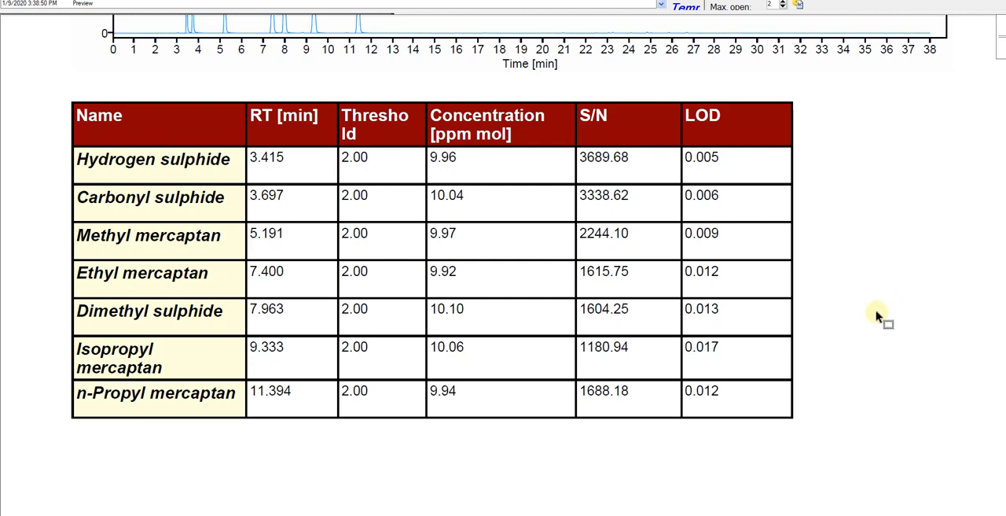
pyautogui.scroll(3, 880, 318)
pyautogui.scroll(7, 879, 319)
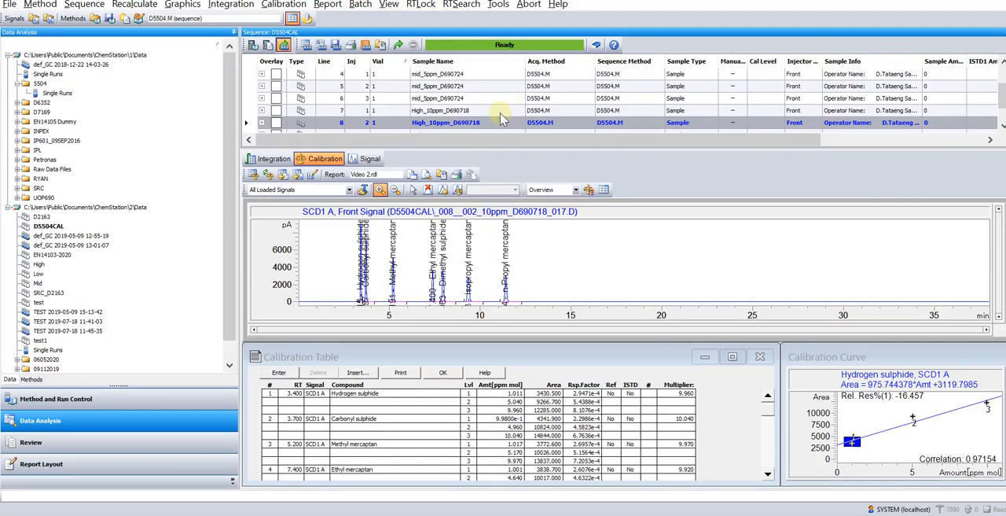
# Load the line 7 High_10ppm_D690718 injection in ChemStation, generate its on-screen report and examine its compound table
pyautogui.scroll(-1, 503, 117)
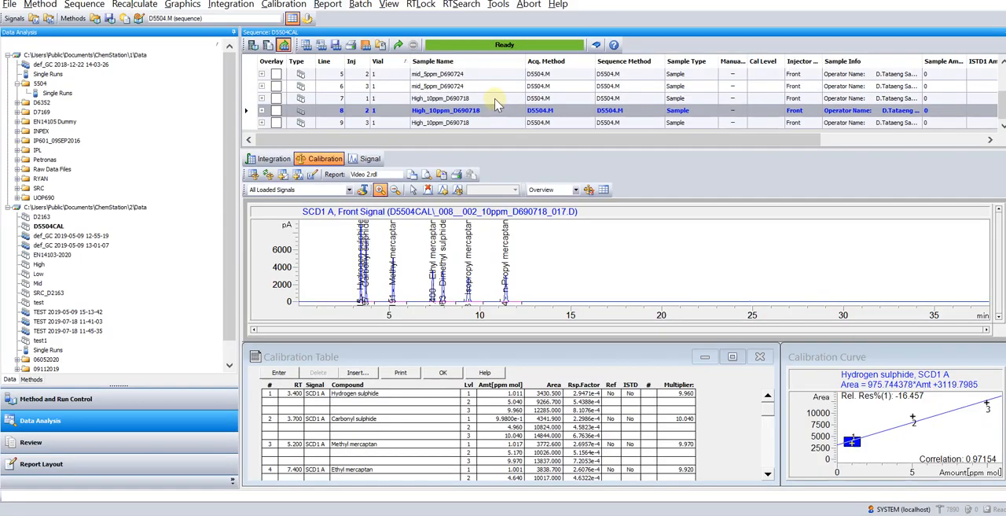
pyautogui.click(496, 99)
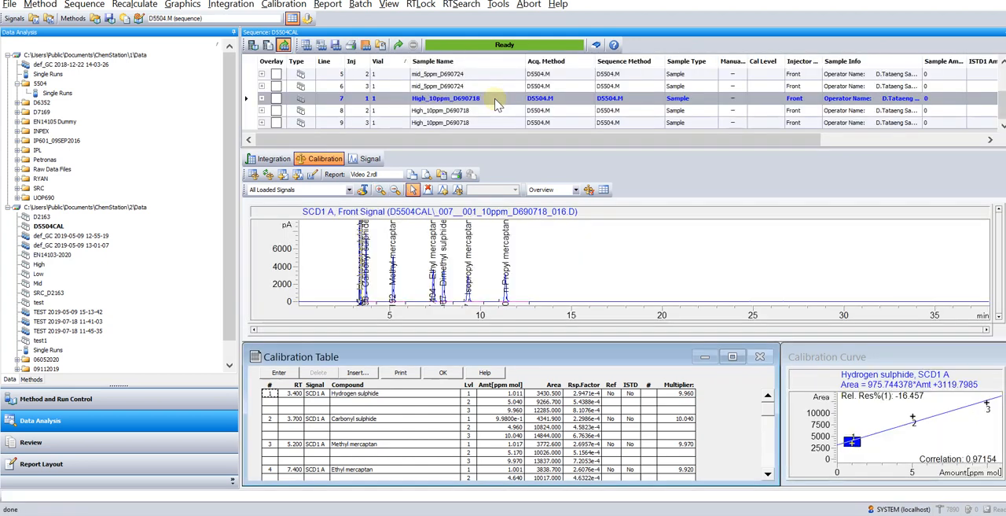
pyautogui.click(323, 270)
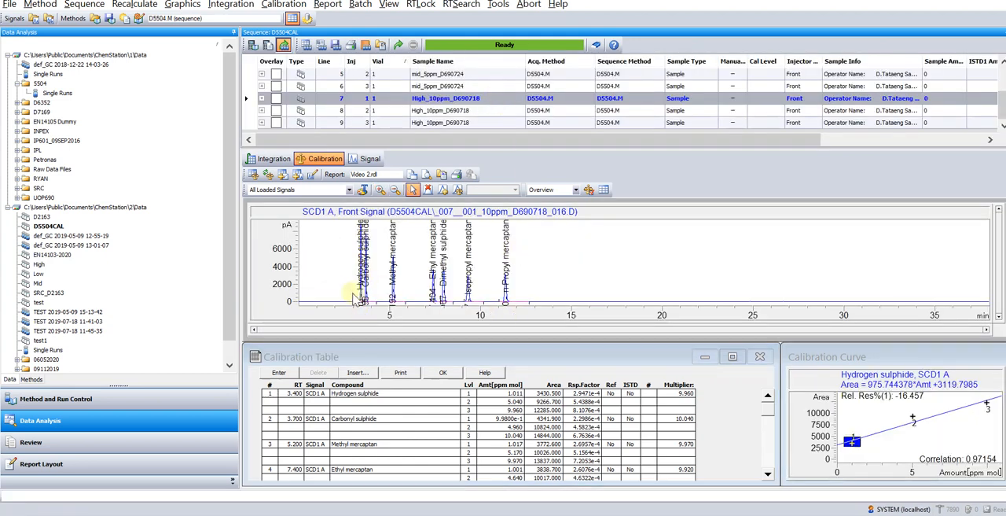
pyautogui.click(329, 5)
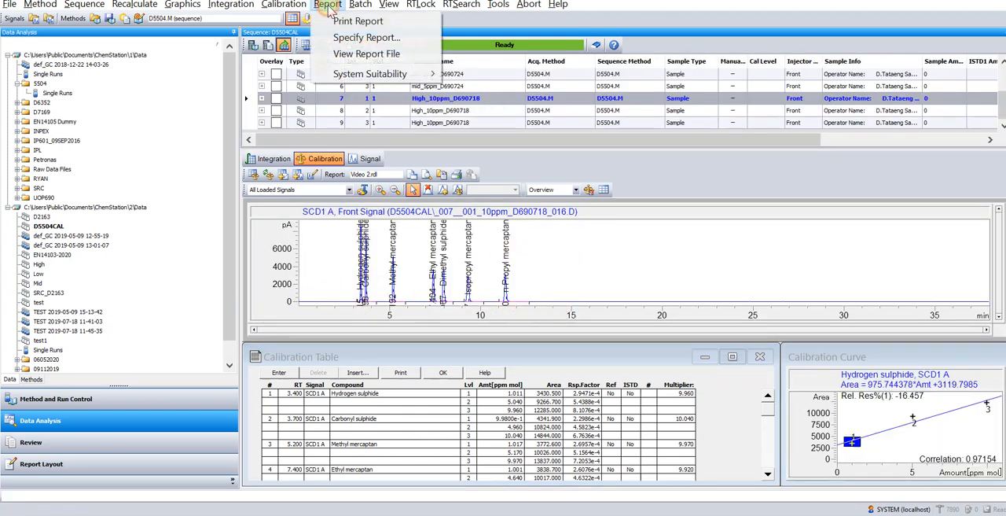
pyautogui.click(346, 21)
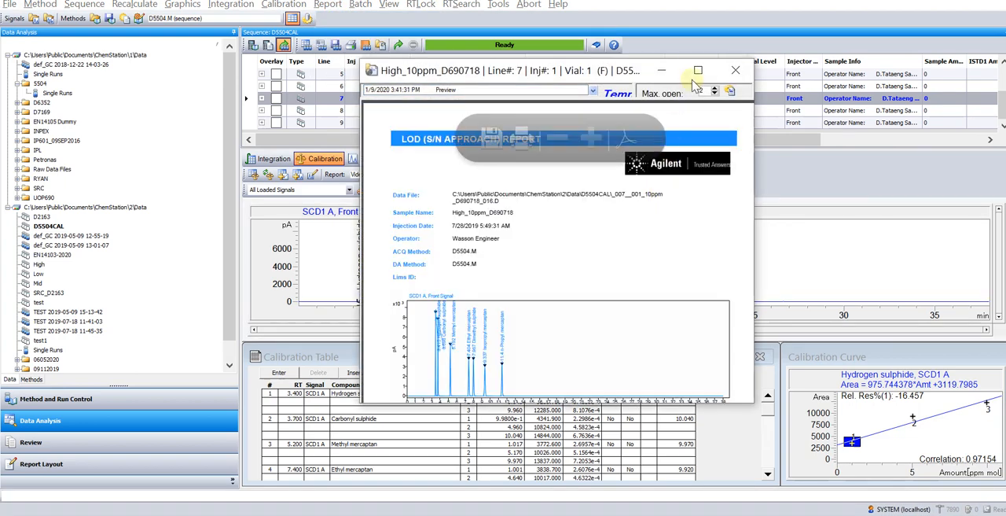
pyautogui.scroll(-10, 702, 390)
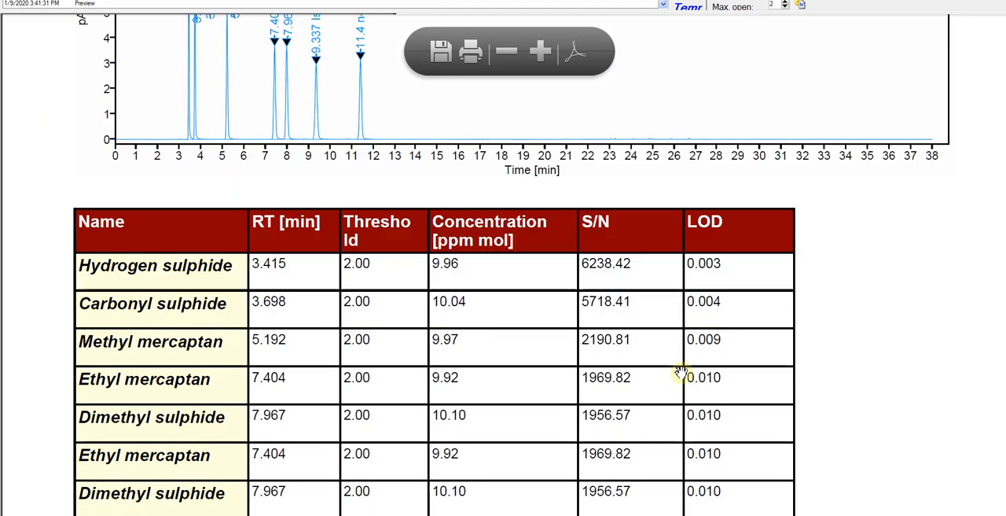